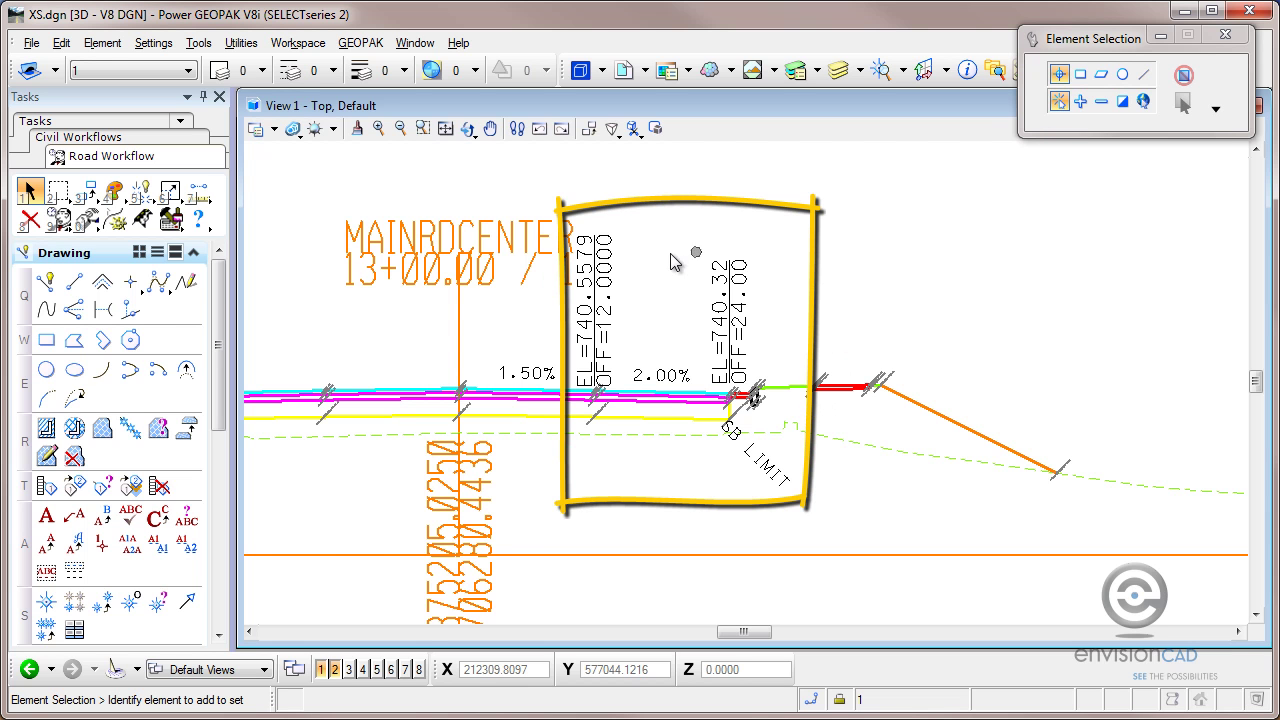
# - Select every element in the XS.dgn view and delete them, clearing the old cross section and labels
pyautogui.rightClick(645, 482)
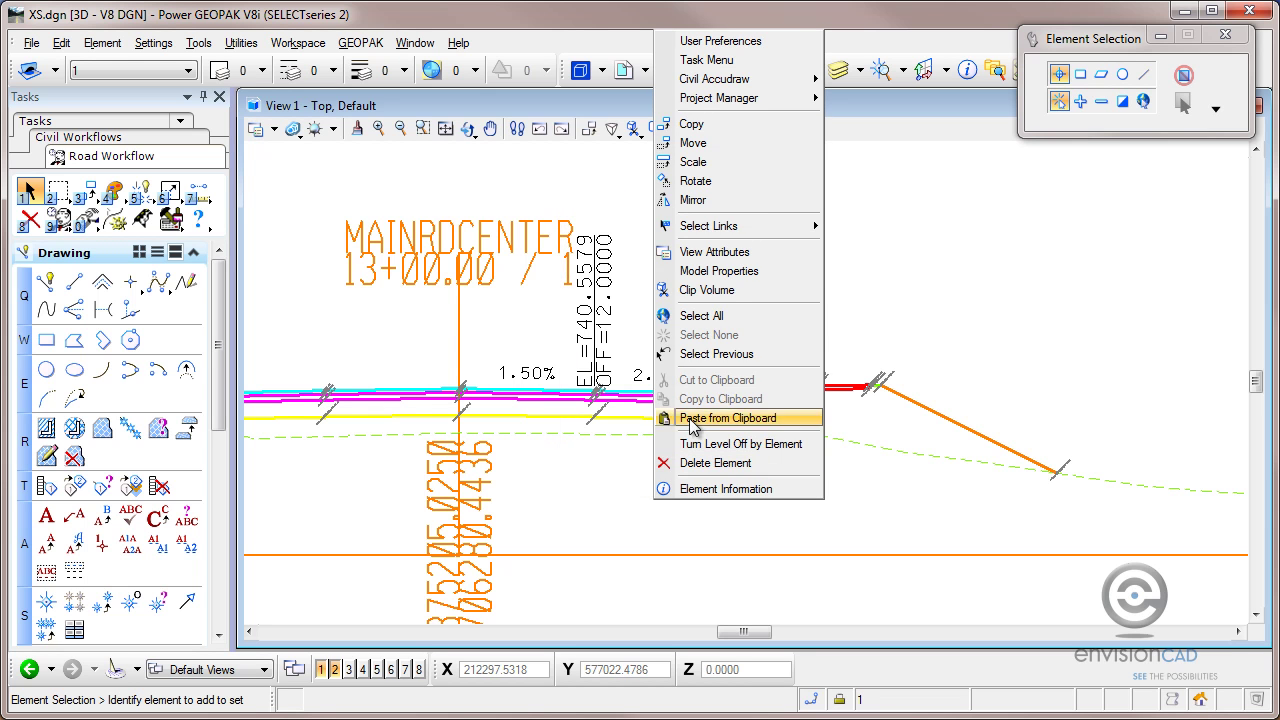
pyautogui.click(705, 316)
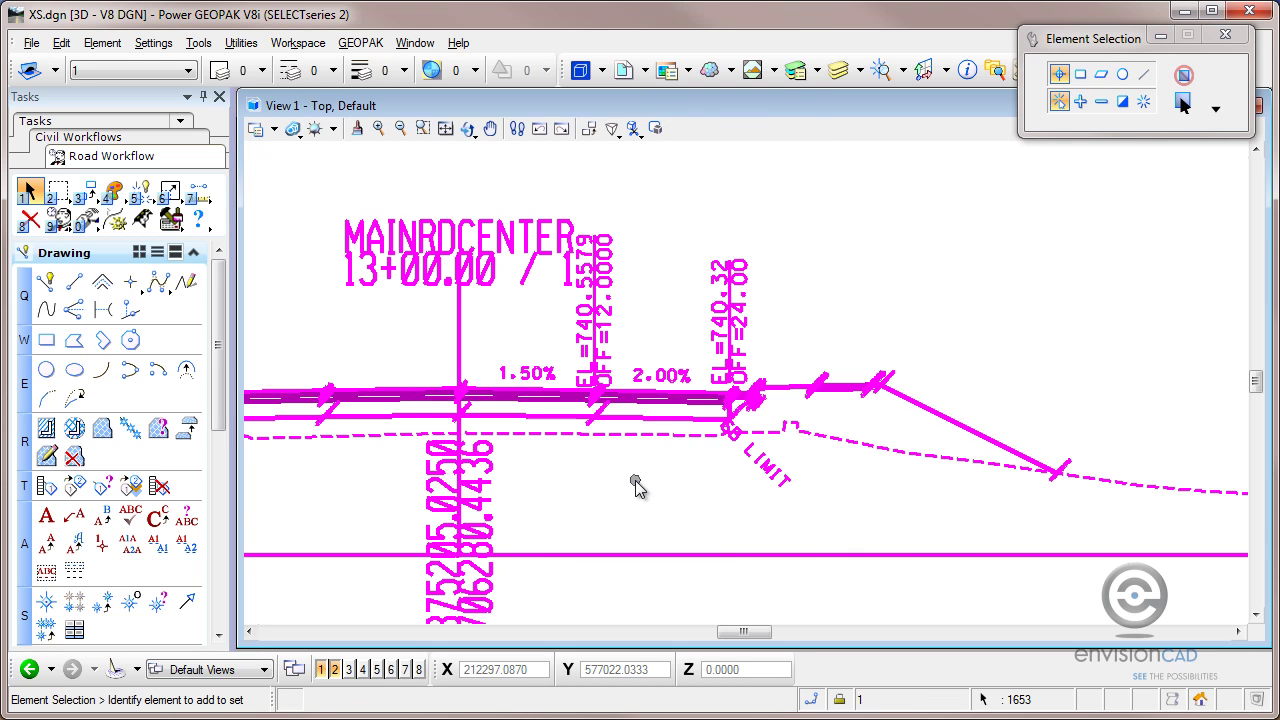
pyautogui.rightClick(635, 480)
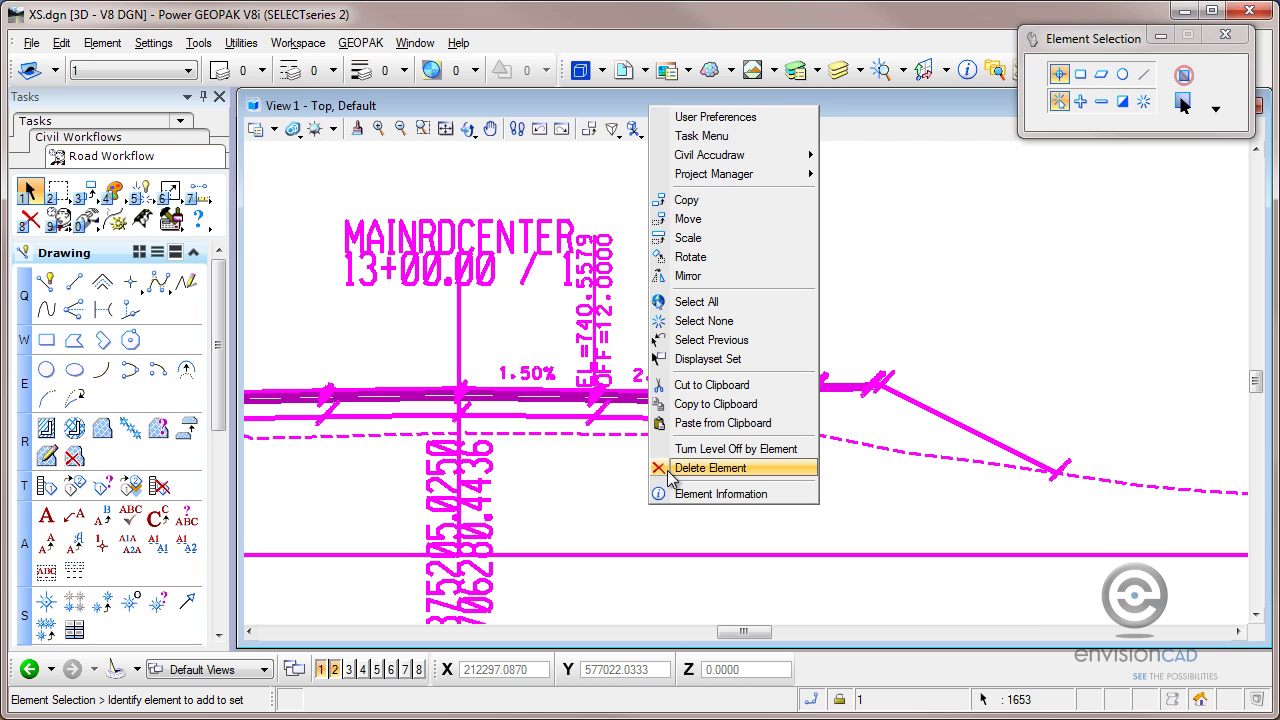
pyautogui.click(669, 470)
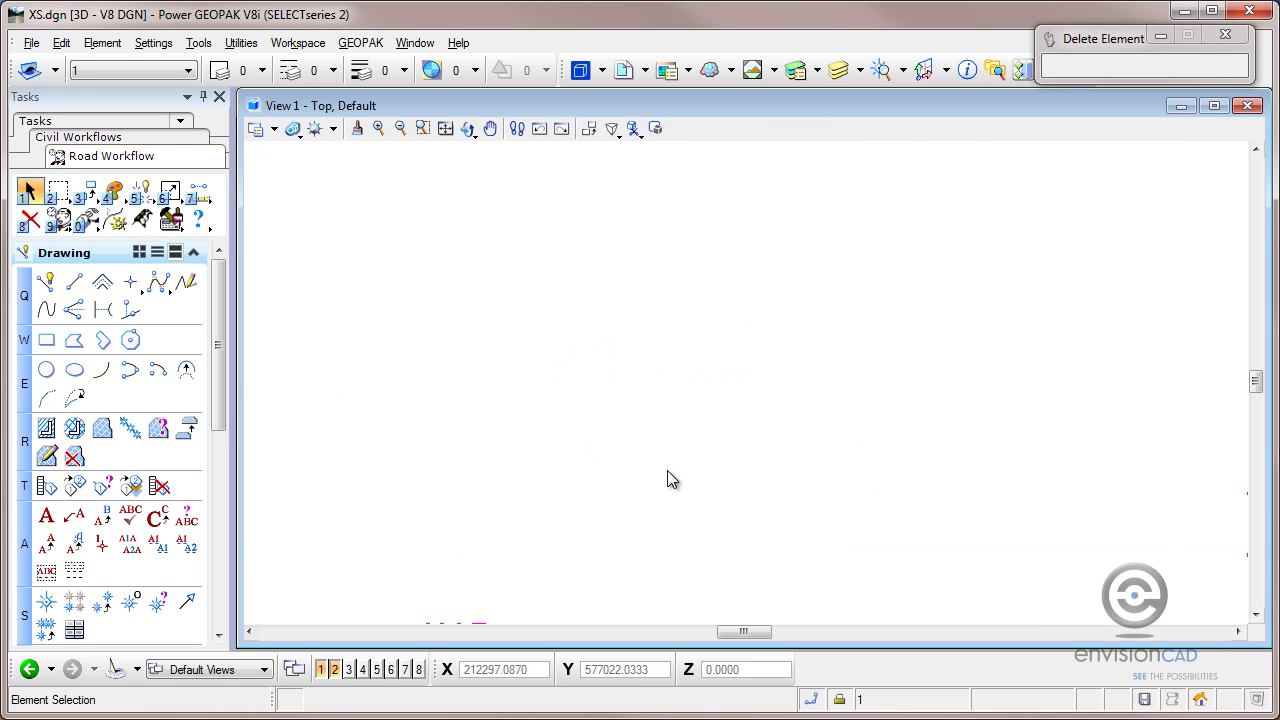
# - Open Corridor Modeling from the Road Workflow panel and move its dialog lower on screen
pyautogui.click(143, 221)
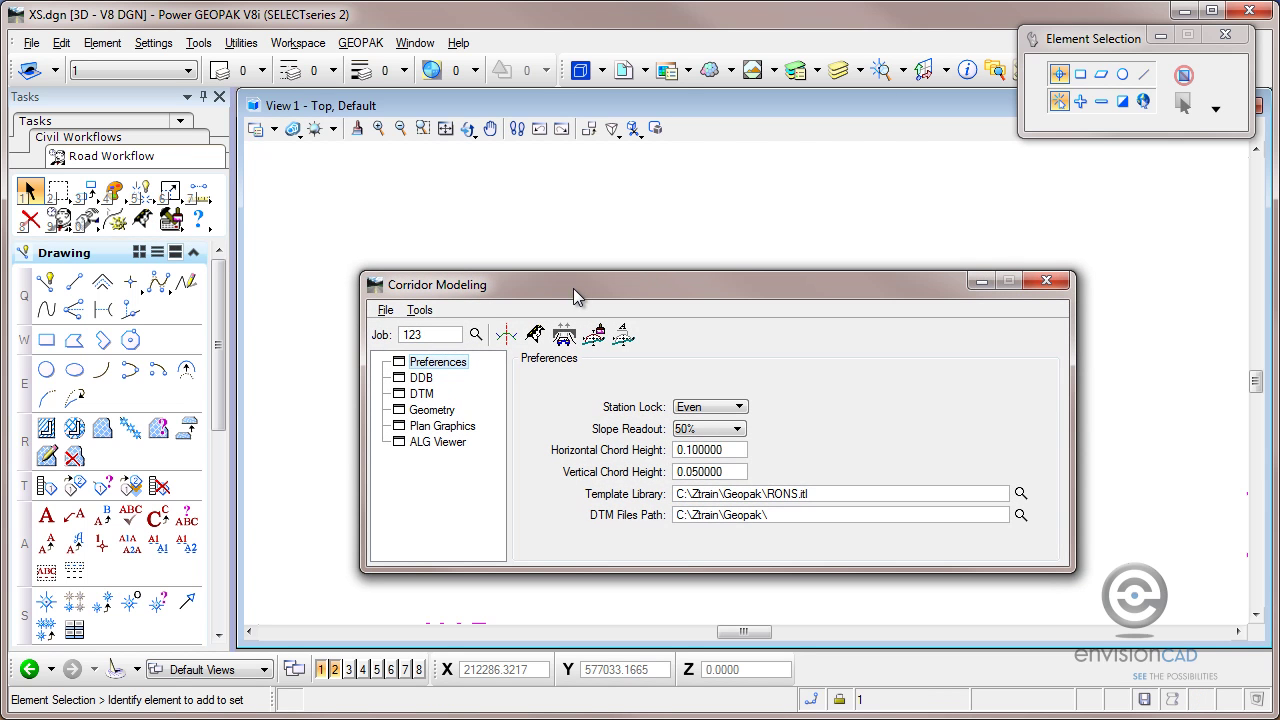
pyautogui.moveTo(576, 285); pyautogui.dragTo(568, 555)
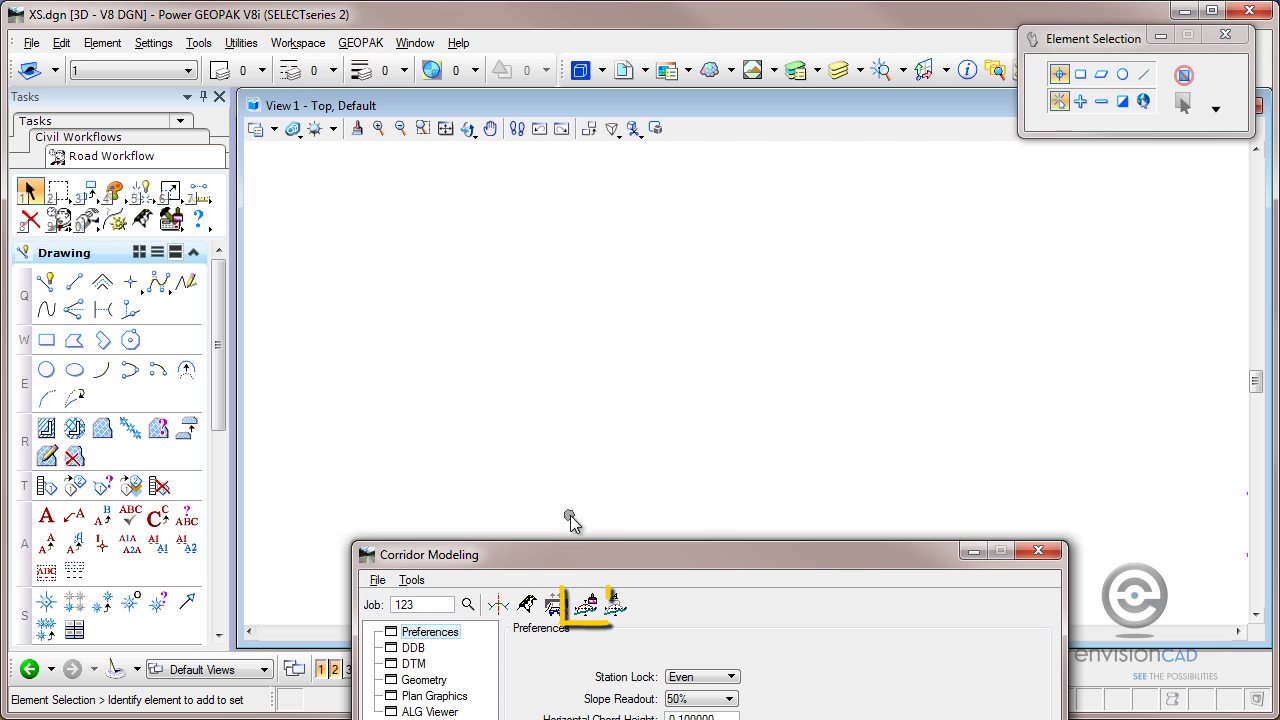
# - Start Draw Cross Sections for chain MAINRDCENTER and keep the surface source as Dtm File
pyautogui.click(587, 606)
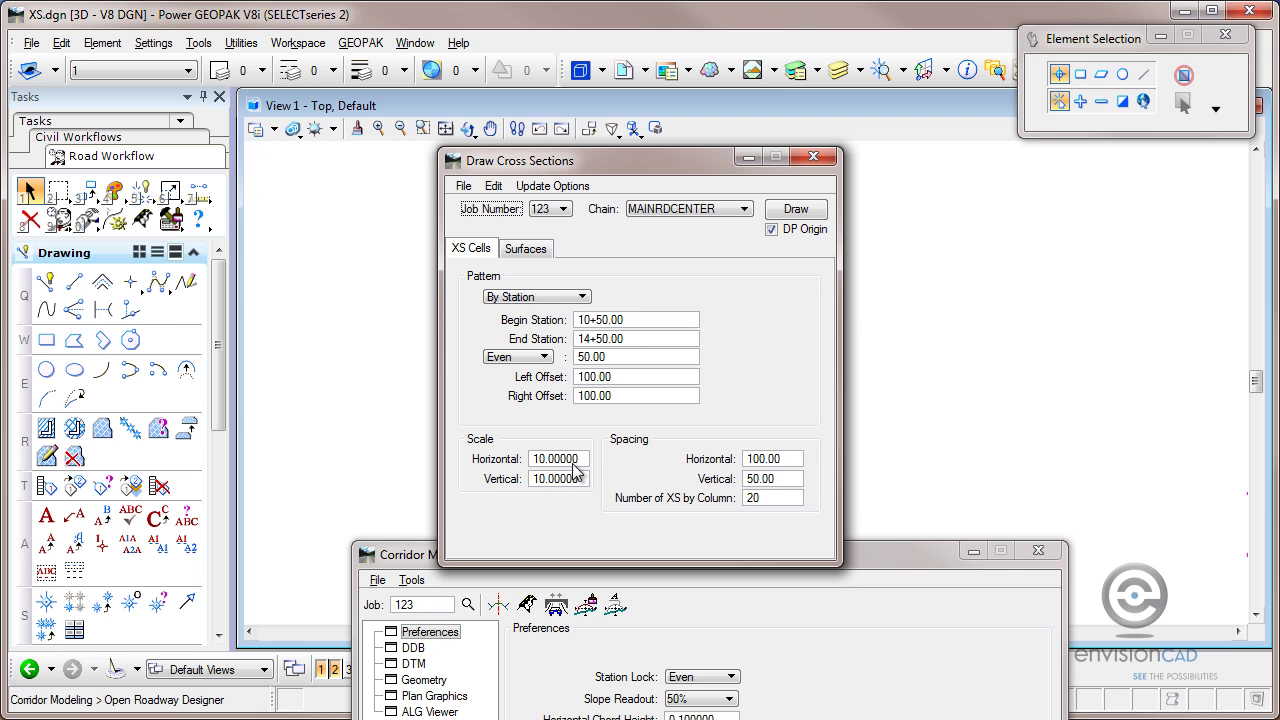
pyautogui.click(535, 250)
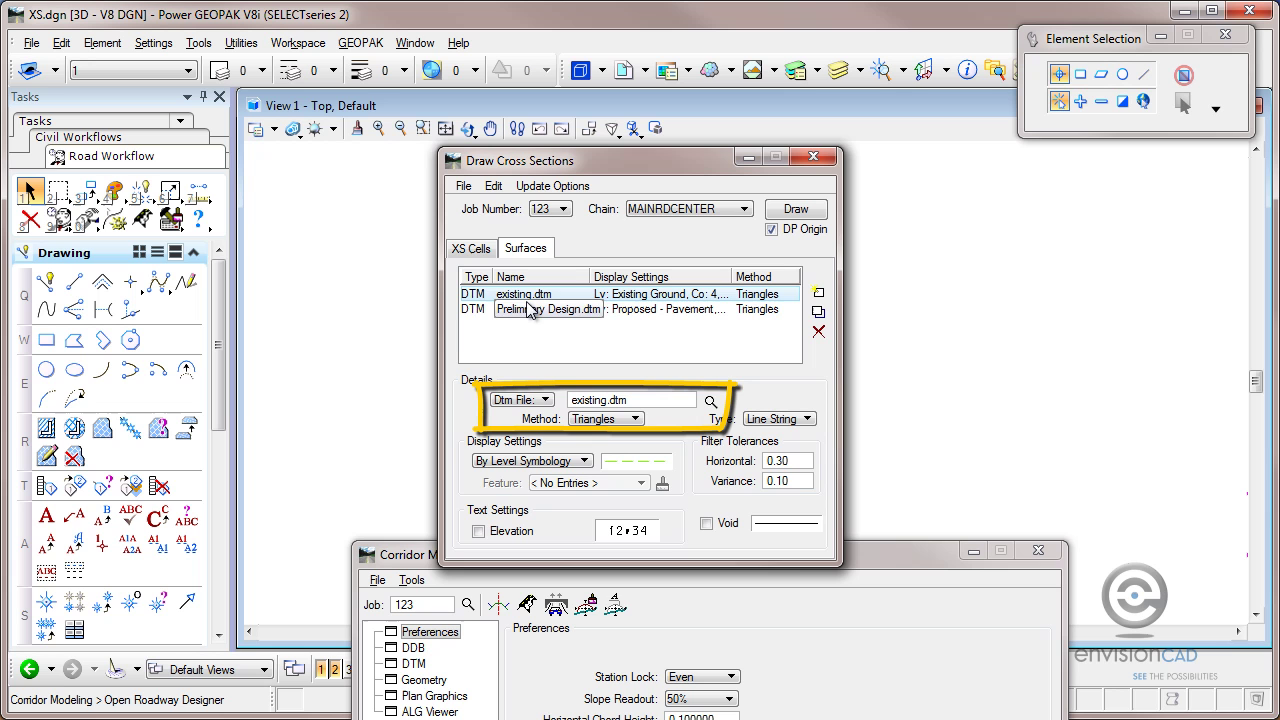
pyautogui.click(518, 400)
pyautogui.click(527, 400)
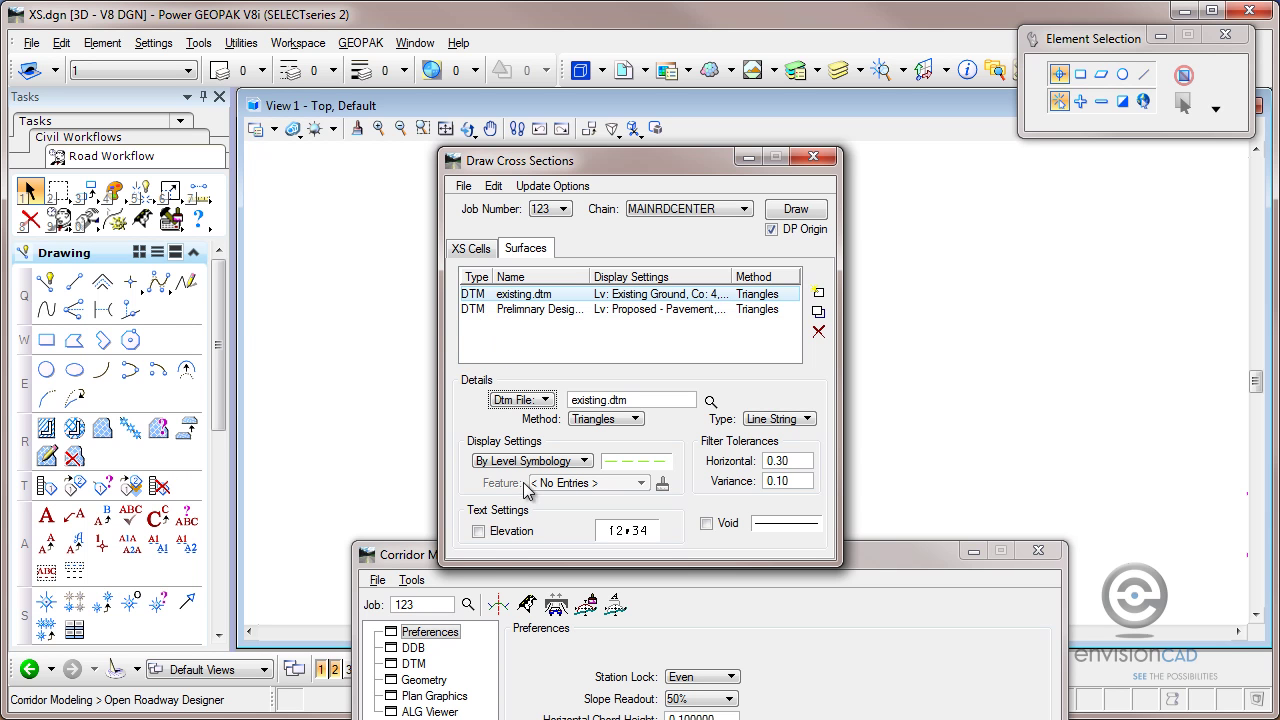
pyautogui.click(499, 604)
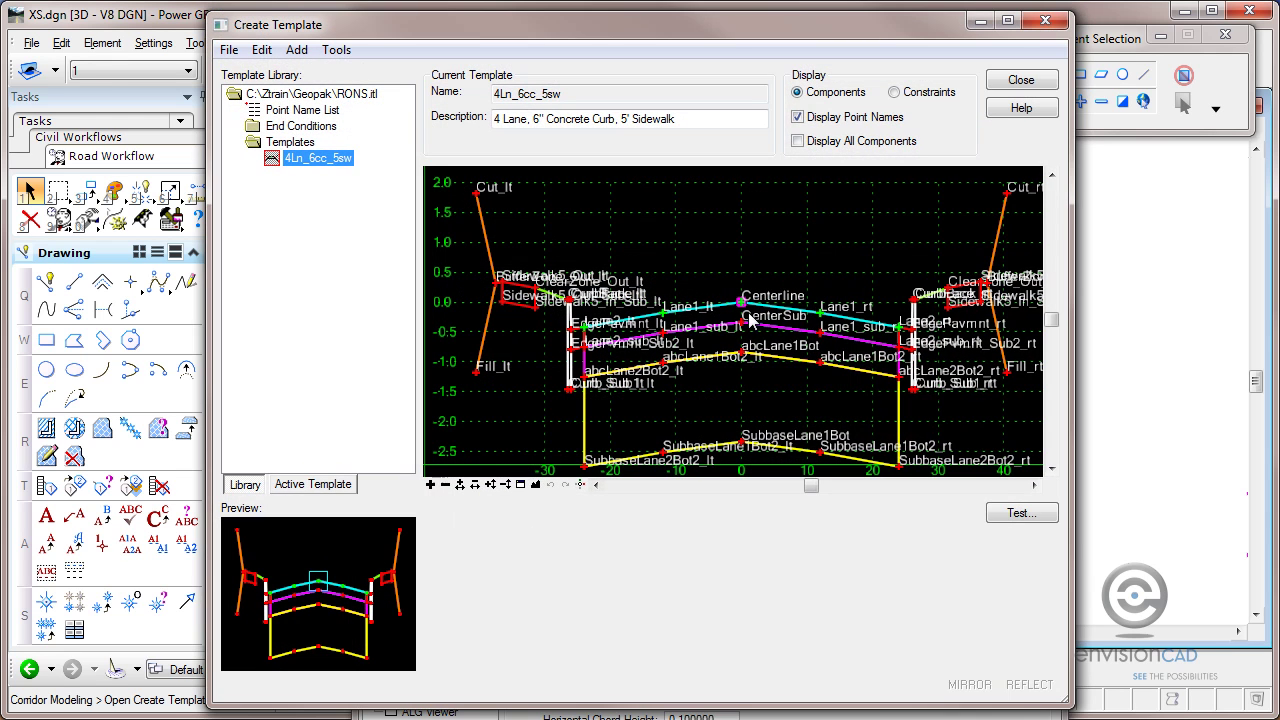
pyautogui.moveTo(762, 322)
pyautogui.moveTo(825, 345)
pyautogui.click(1016, 84)
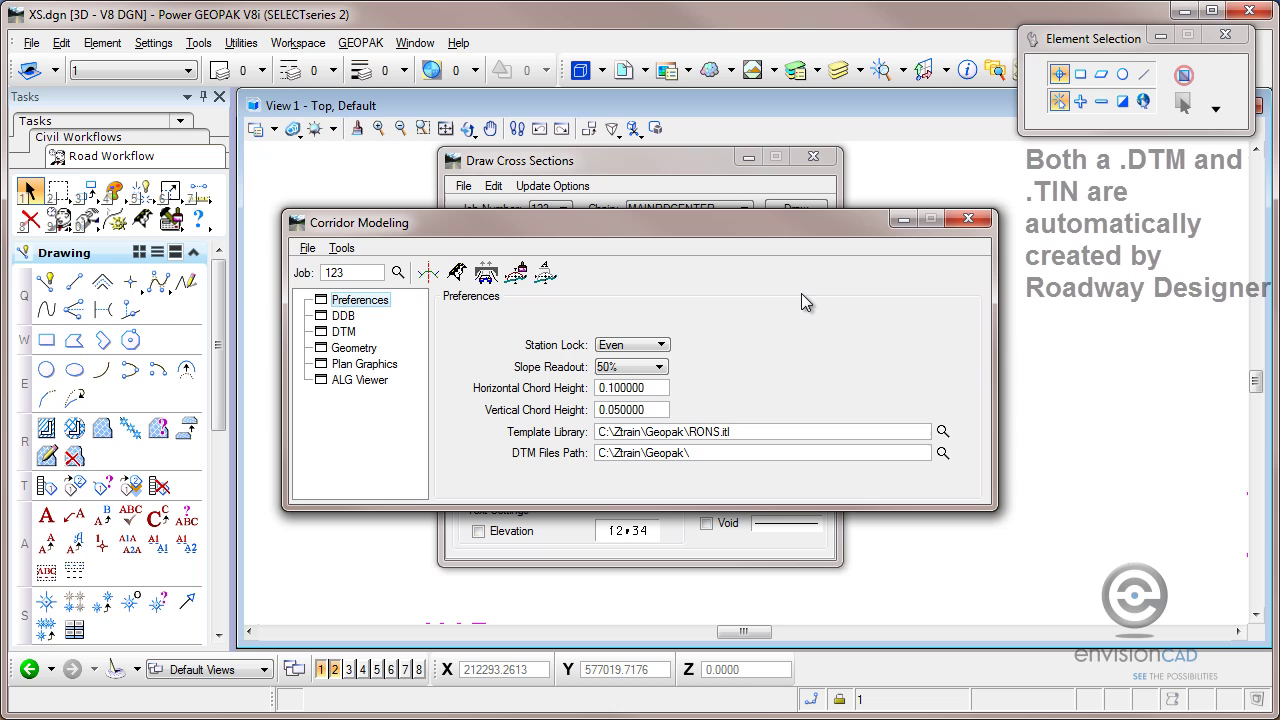
# - Keep Dtm File as the source and select the Preliminary Design.dtm surface row to show its settings
pyautogui.moveTo(717, 232); pyautogui.dragTo(790, 558)
pyautogui.click(530, 403)
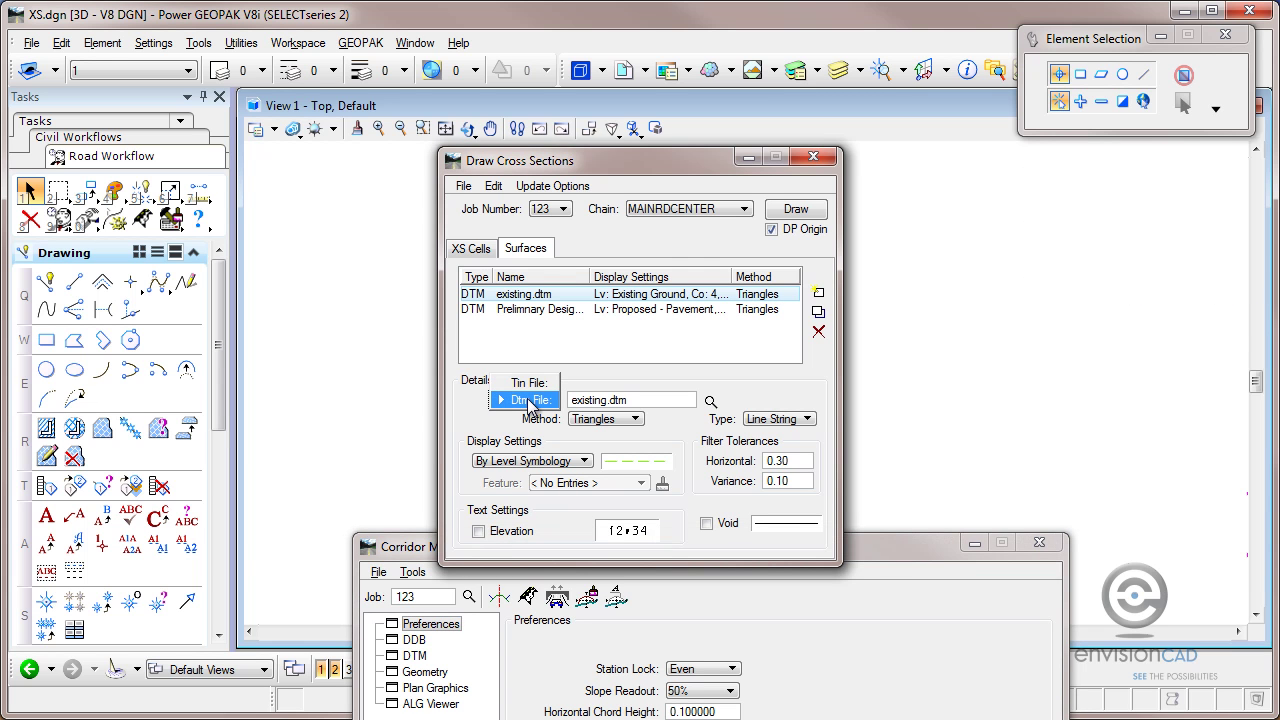
pyautogui.click(530, 400)
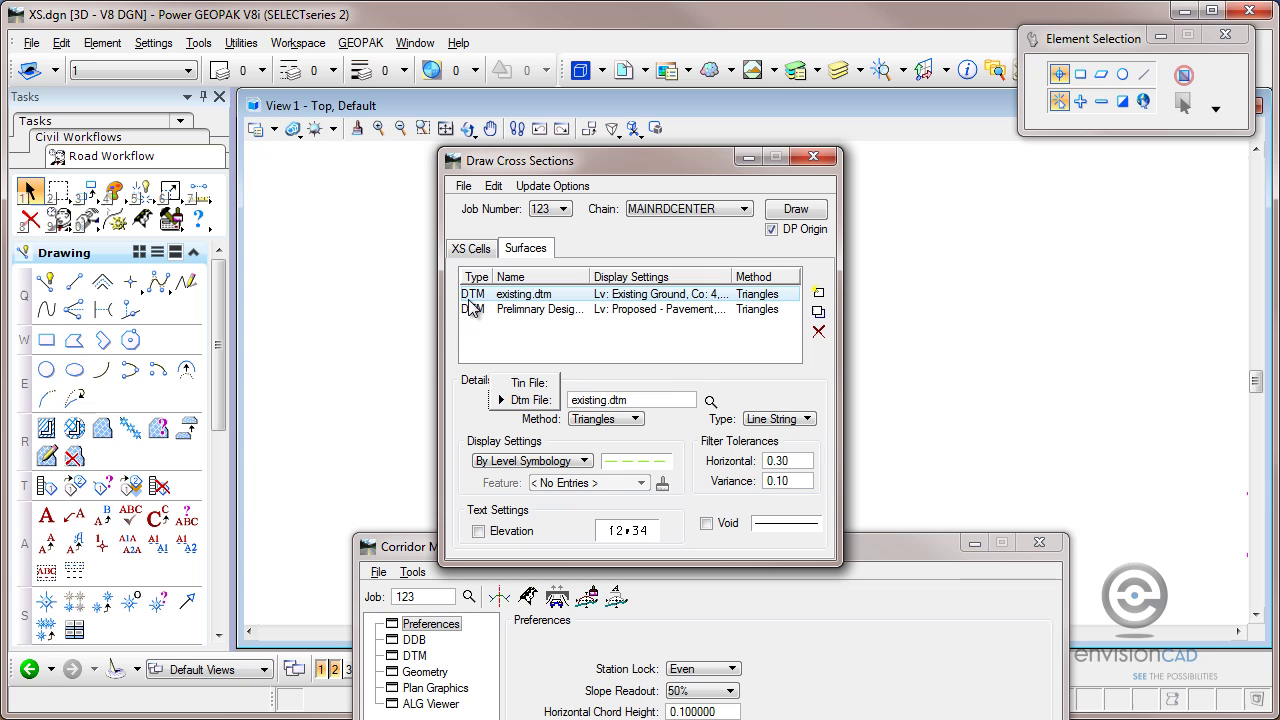
pyautogui.click(474, 311)
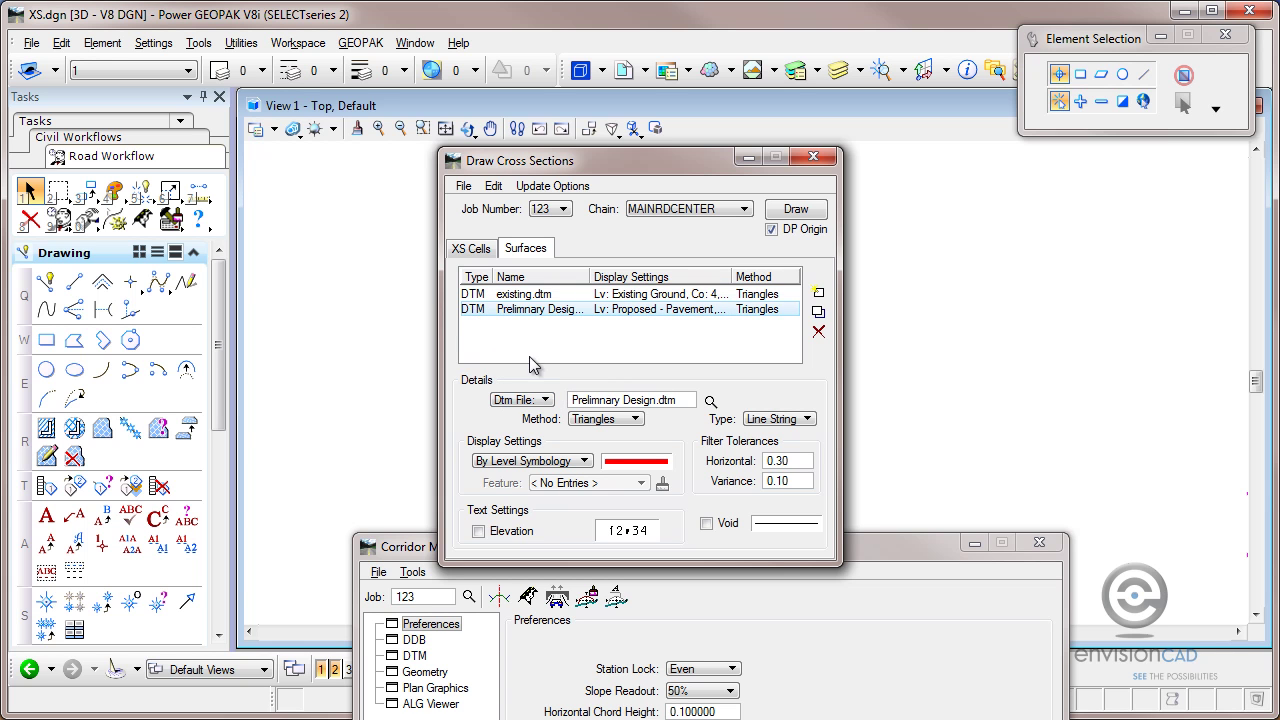
pyautogui.moveTo(870, 545); pyautogui.dragTo(876, 616)
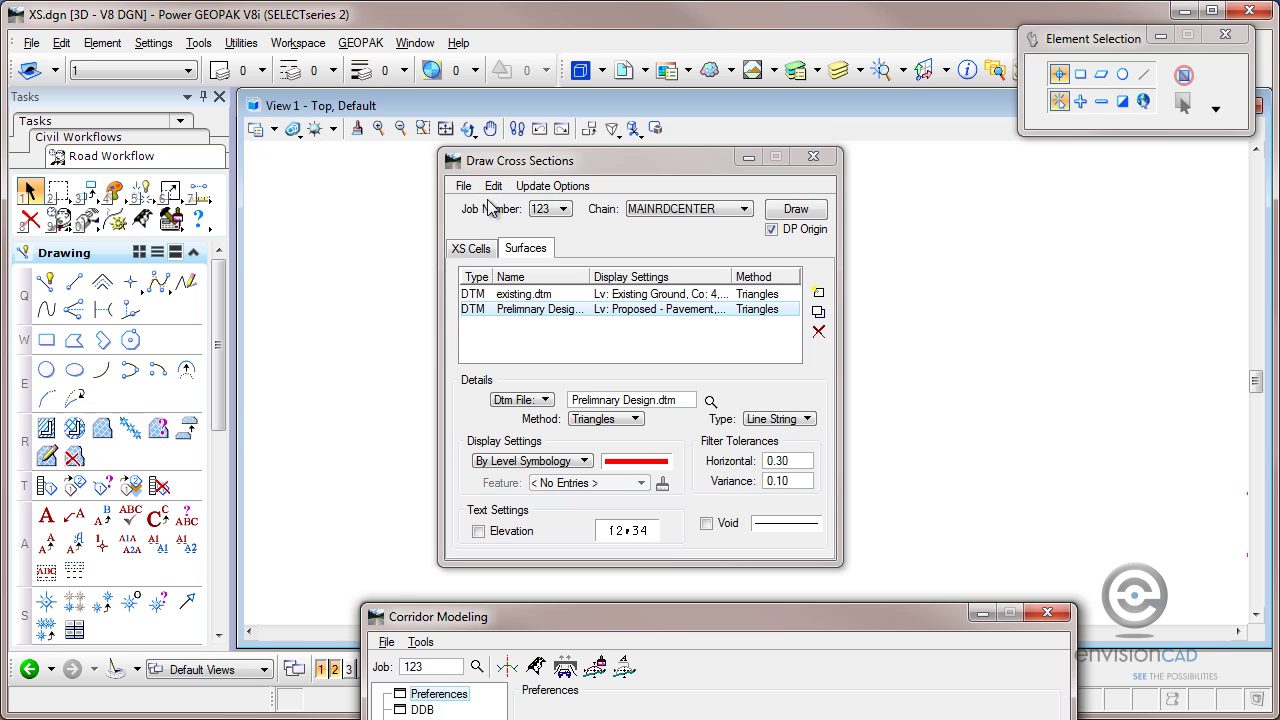
# - Draw the cross sections using Delete Existing Elements and Redraw, then zoom to the 14+00.00 section
pyautogui.click(780, 210)
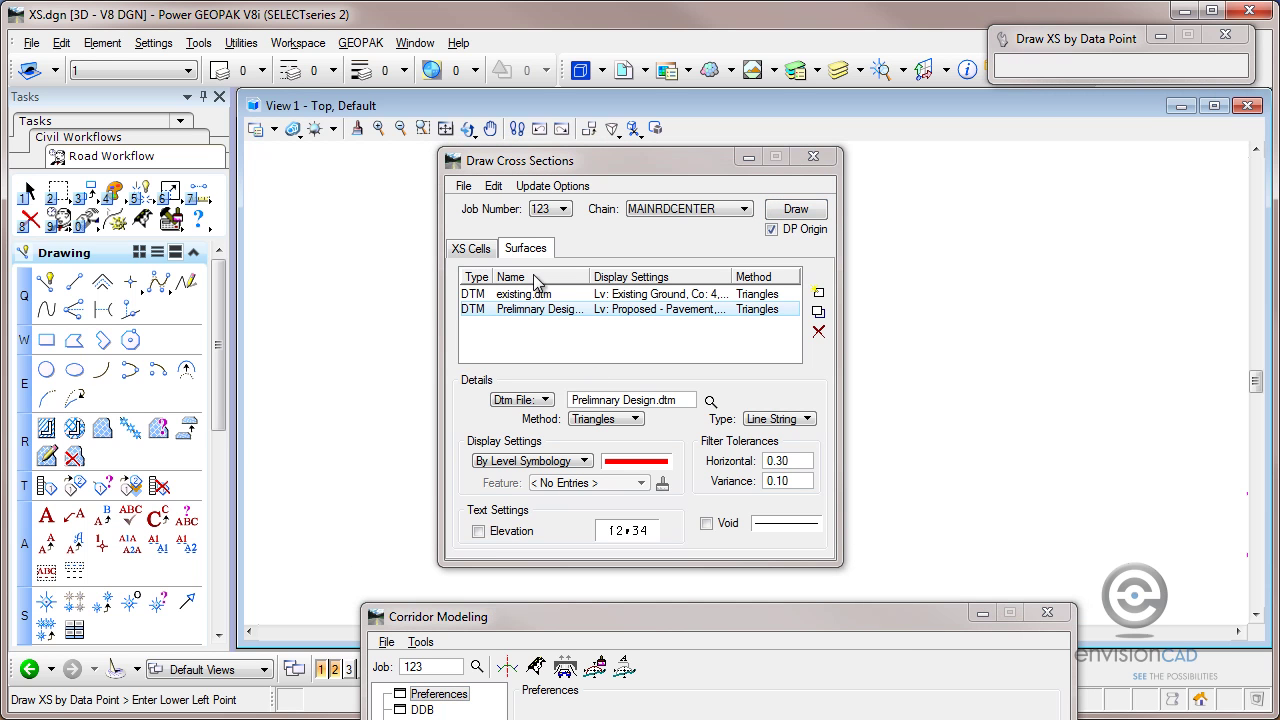
pyautogui.click(771, 230)
pyautogui.click(568, 188)
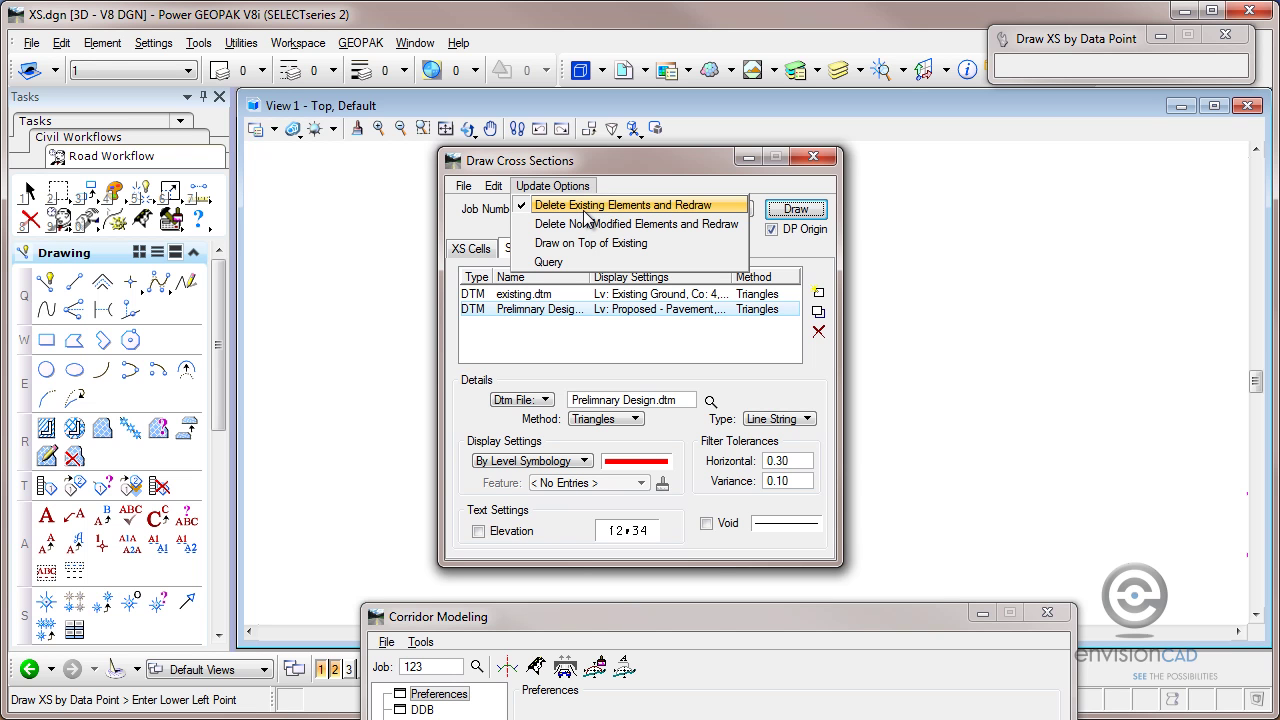
pyautogui.click(599, 161)
pyautogui.moveTo(599, 162)
pyautogui.mouseDown()
pyautogui.moveTo(753, 193)
pyautogui.moveTo(996, 291)
pyautogui.mouseUp()
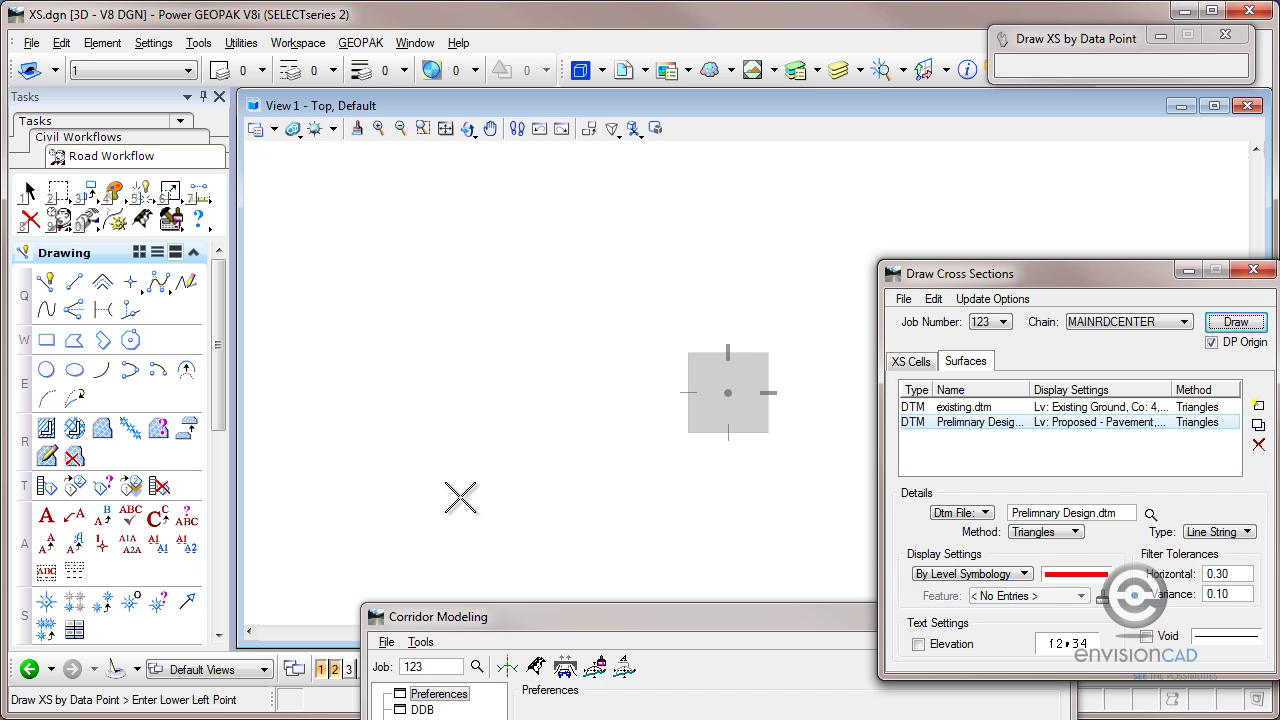
pyautogui.click(337, 571)
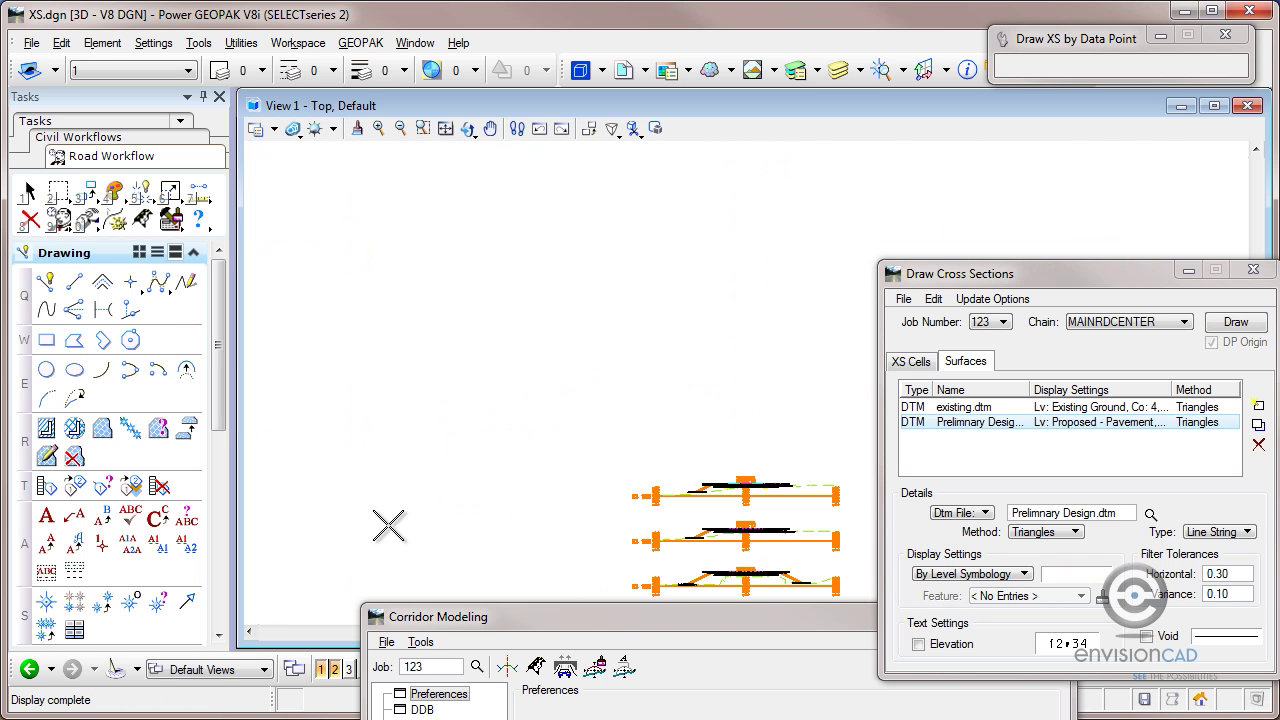
pyautogui.scroll(2, 700, 530)
pyautogui.scroll(4, 760, 550)
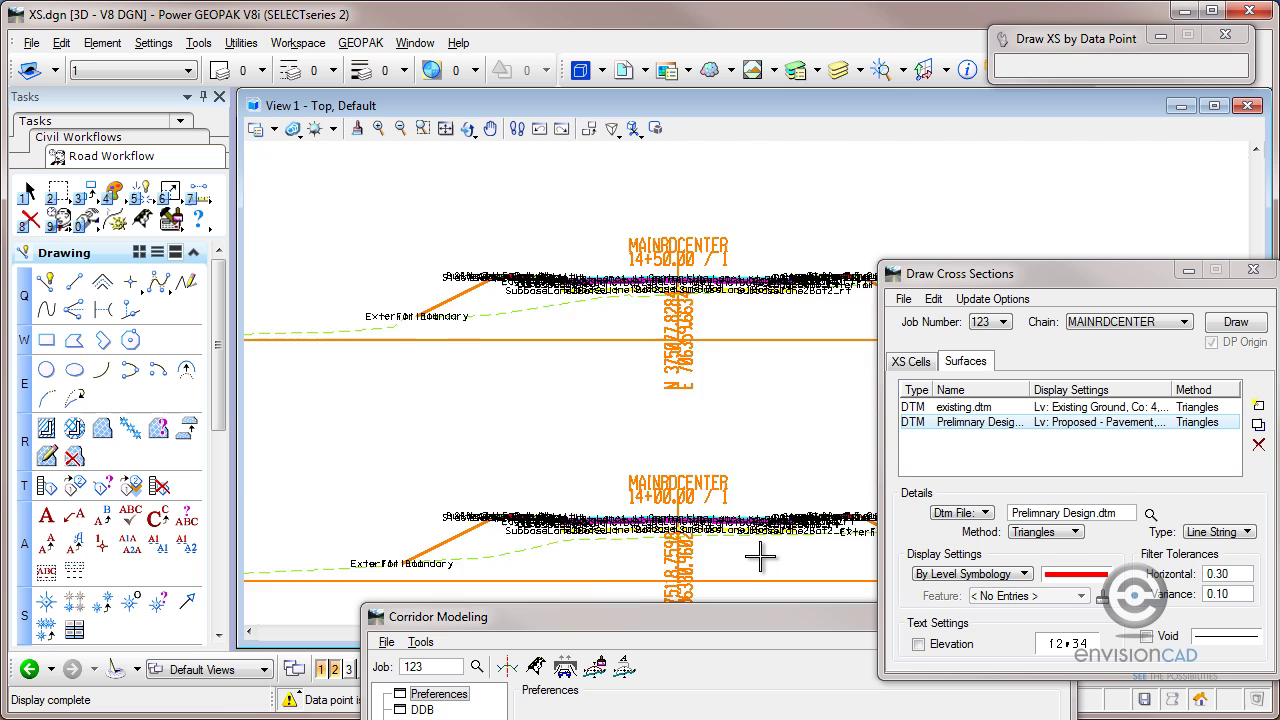
pyautogui.moveTo(714, 557)
pyautogui.mouseDown(button='middle')
pyautogui.moveTo(663, 443)
pyautogui.moveTo(679, 286)
pyautogui.mouseUp(button='middle')
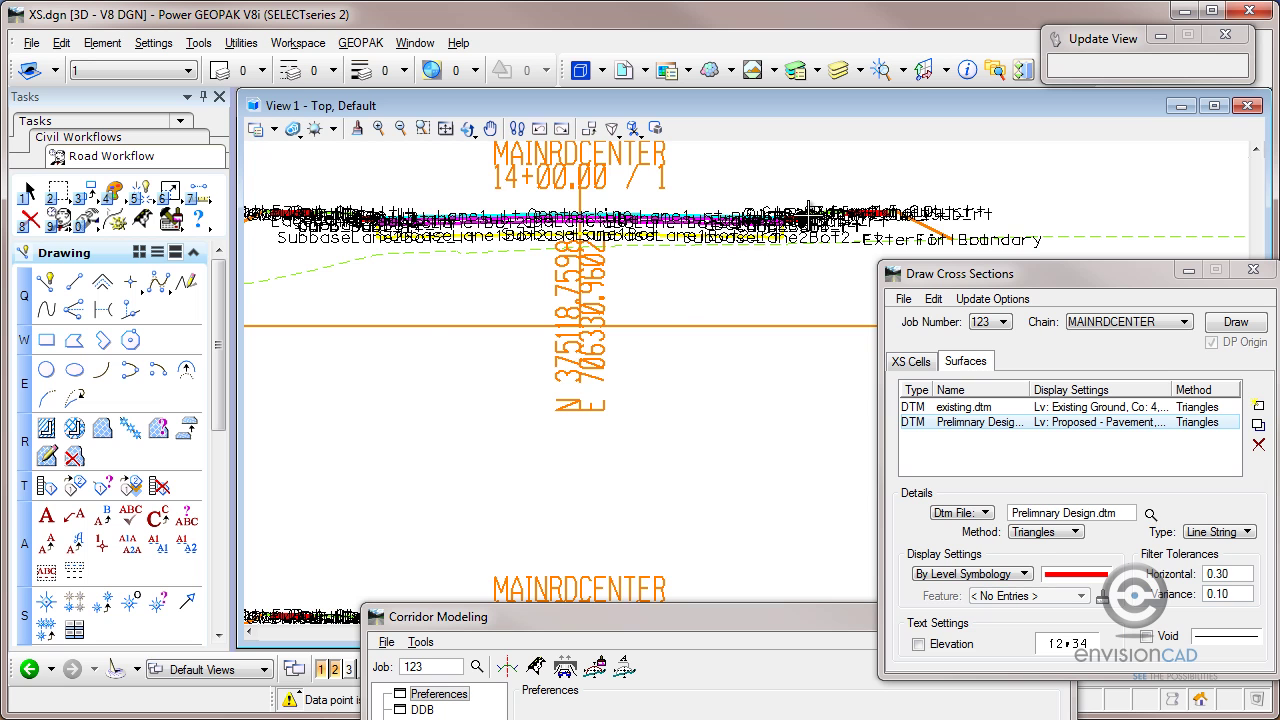
pyautogui.scroll(2, 692, 282)
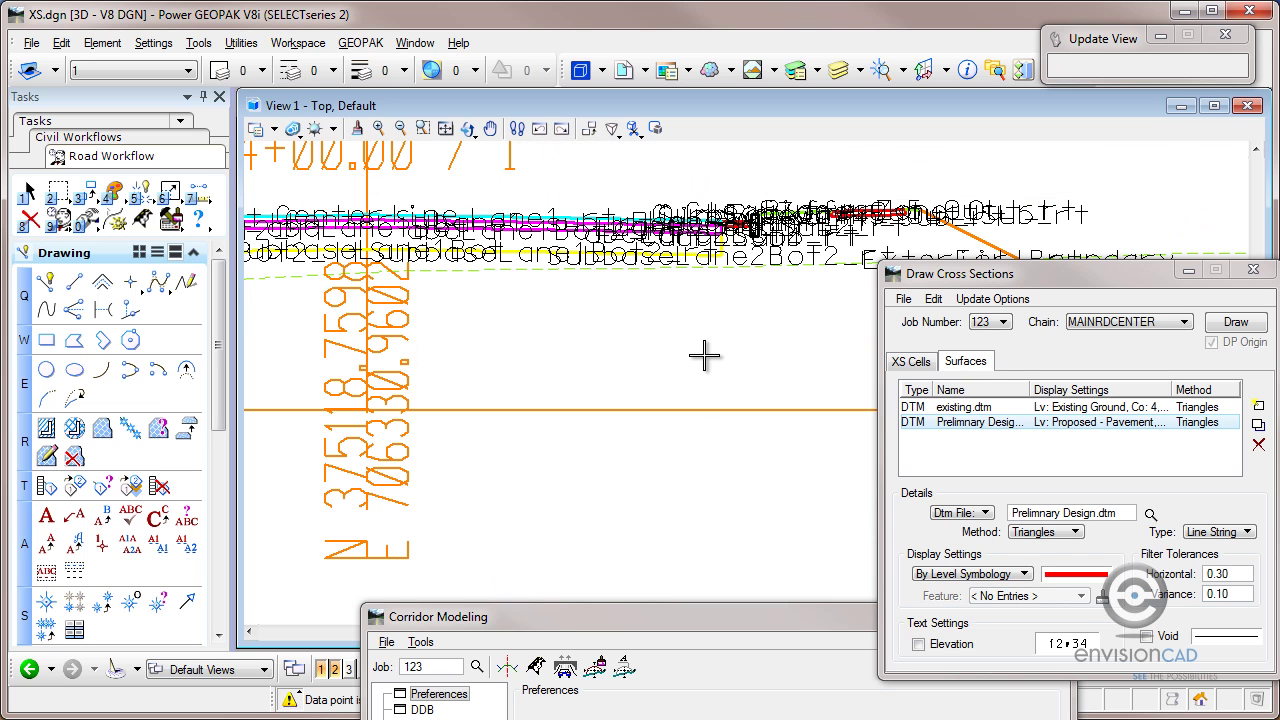
# - Reopen the roadway template to inspect the right-side curb and sidewalk, then close it
pyautogui.click(507, 666)
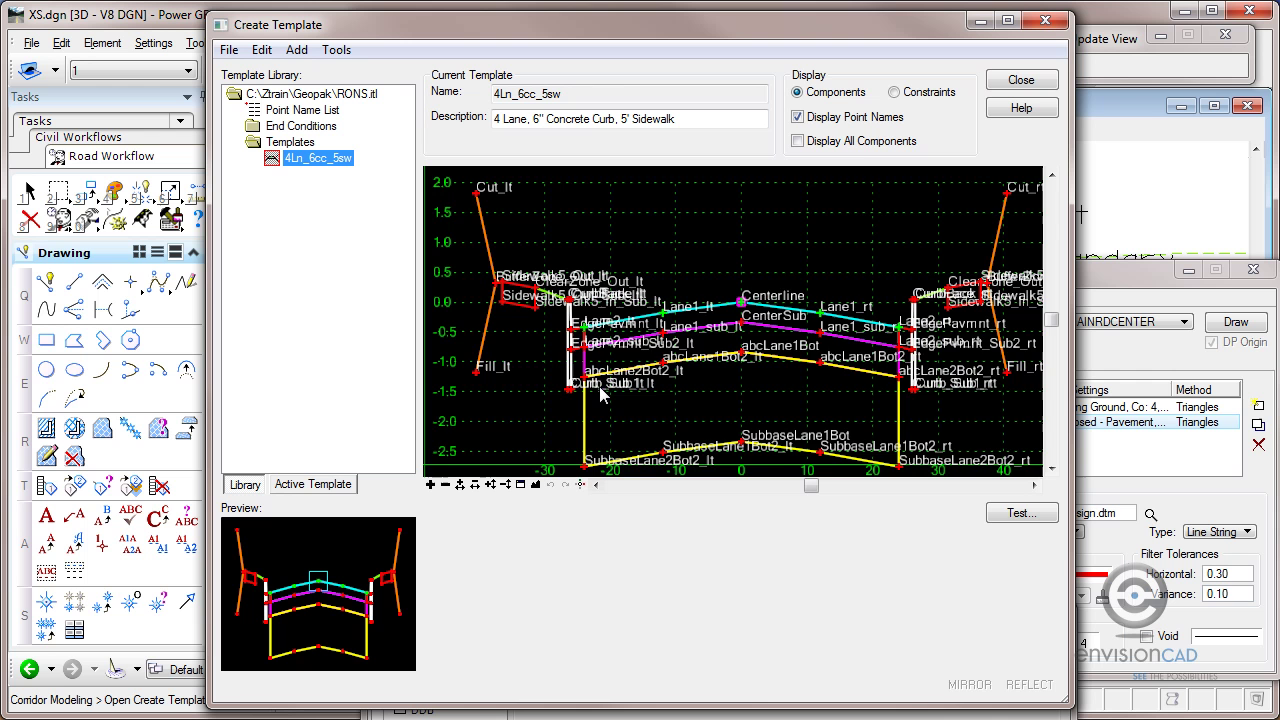
pyautogui.scroll(3, 716, 310)
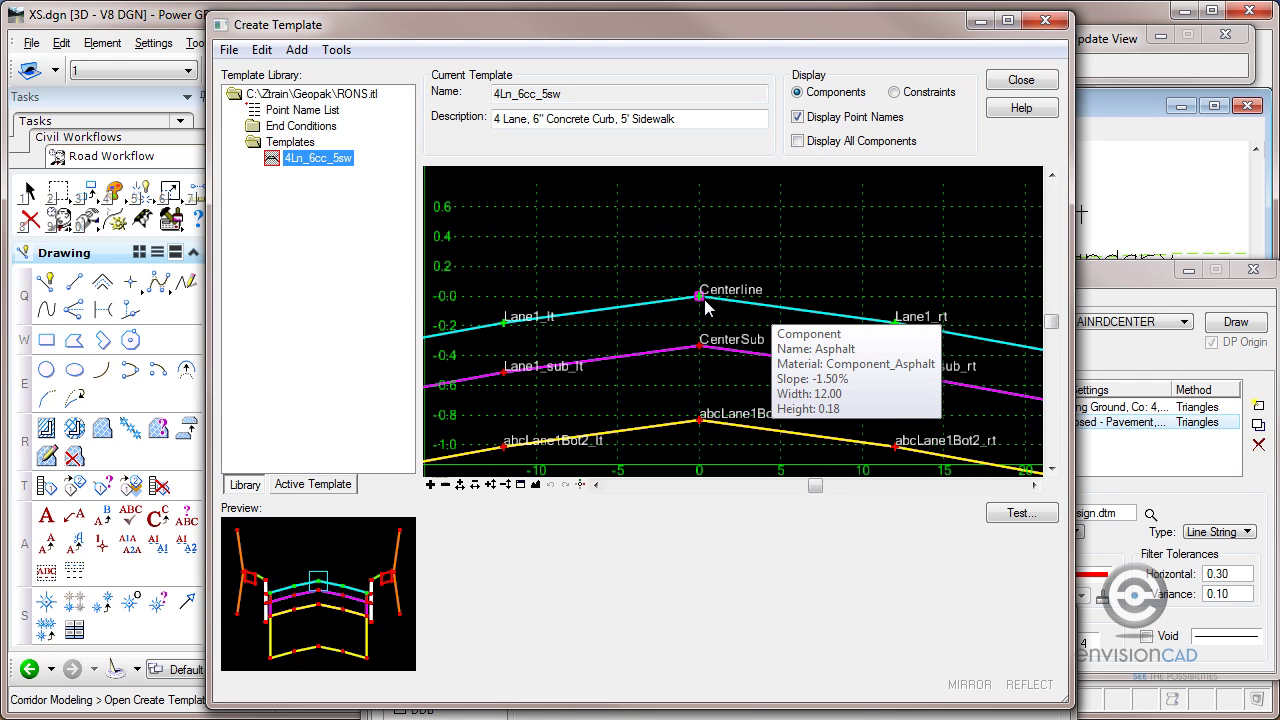
pyautogui.moveTo(894, 317); pyautogui.dragTo(680, 260, button='middle')
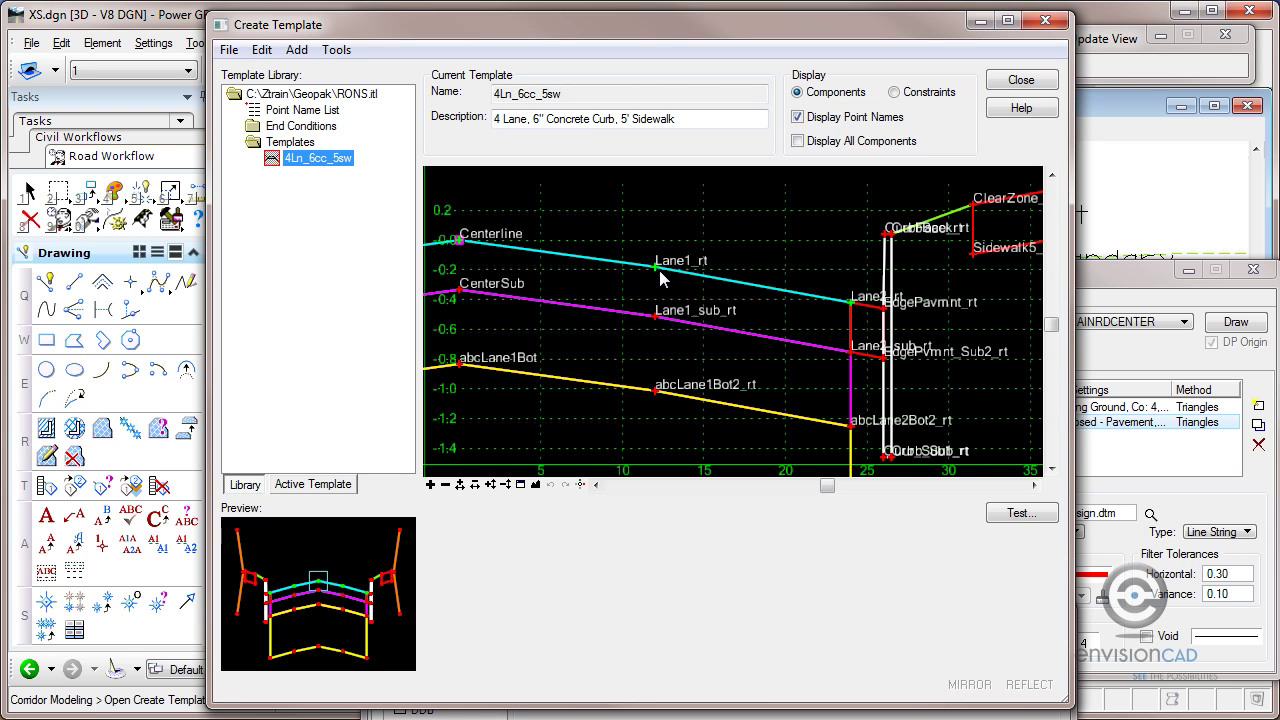
pyautogui.moveTo(655, 269)
pyautogui.click(1045, 20)
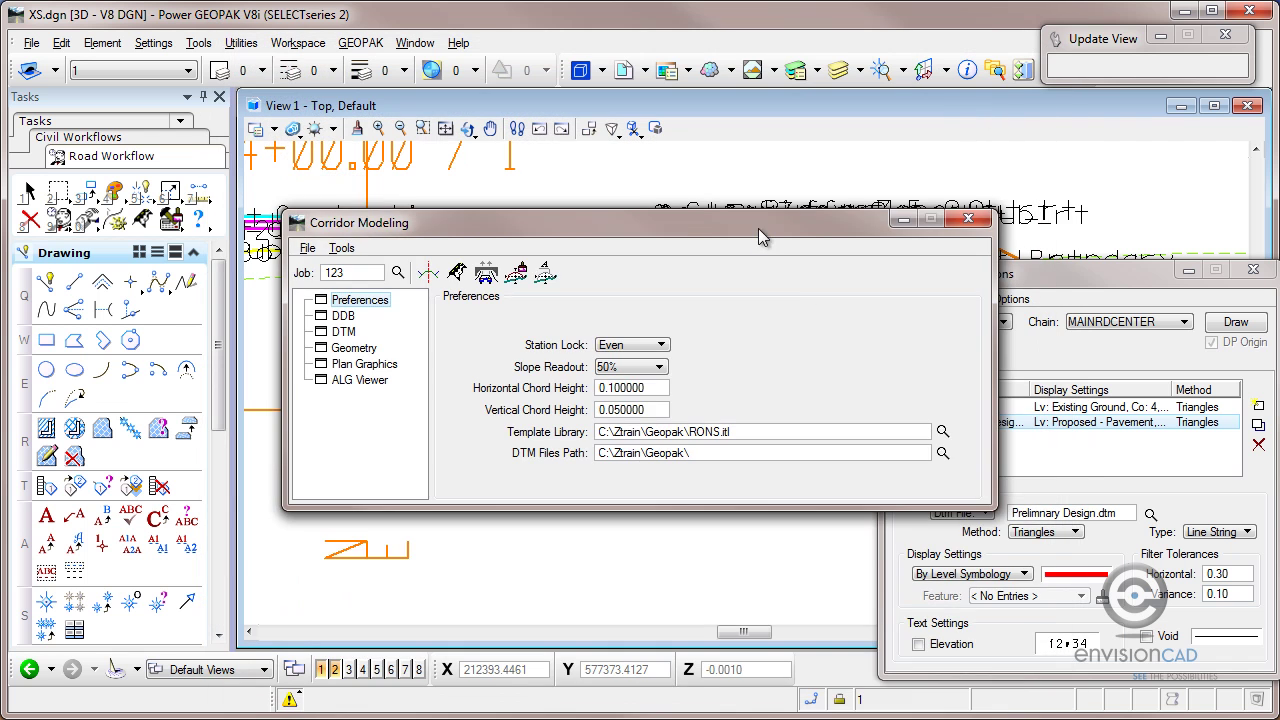
# - Move Corridor Modeling down and close the Draw Cross Sections dialog
pyautogui.moveTo(766, 229); pyautogui.dragTo(863, 597)
pyautogui.moveTo(1243, 279); pyautogui.dragTo(803, 169)
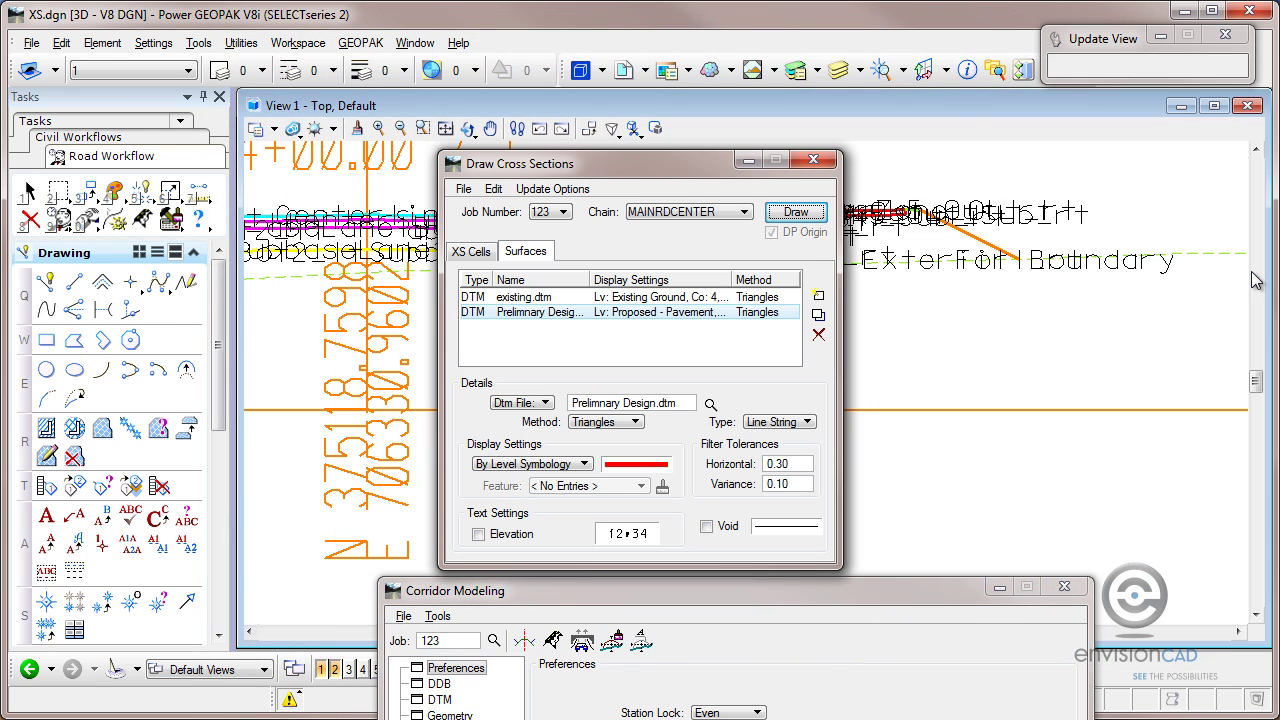
pyautogui.click(818, 162)
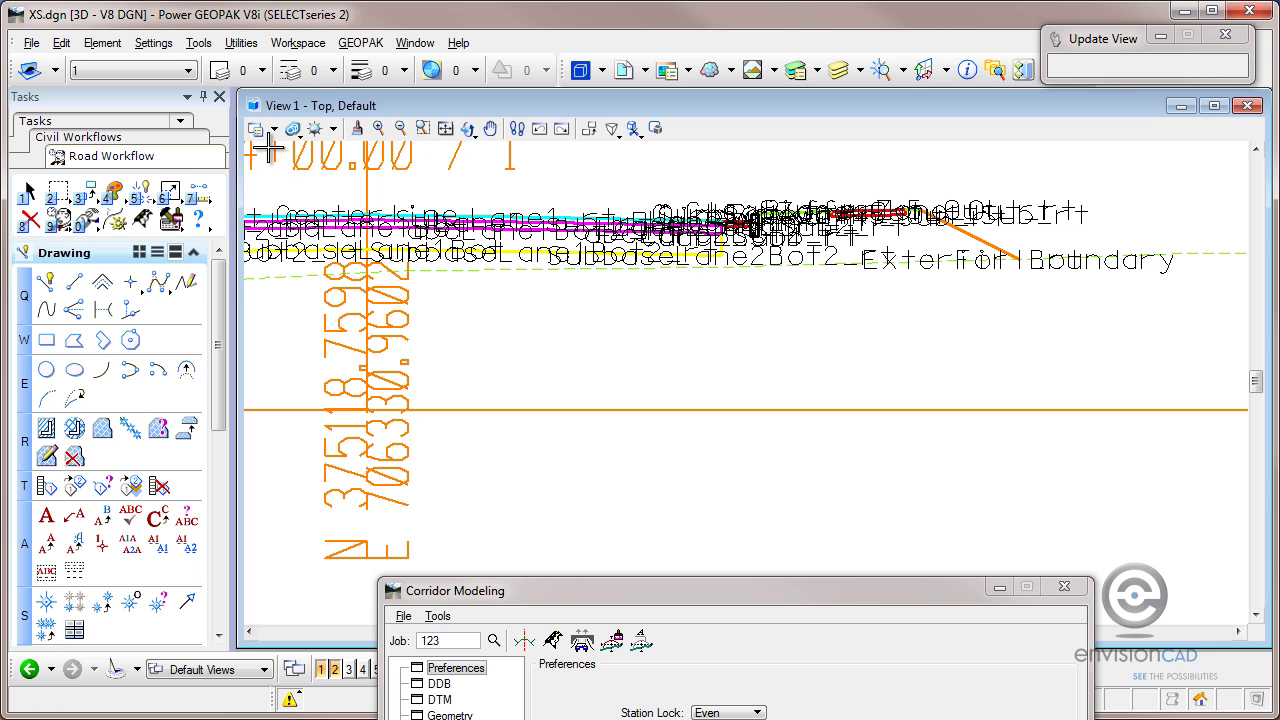
# - Start Place Text with a text height of 0.1 and an active angle of 45
pyautogui.click(46, 516)
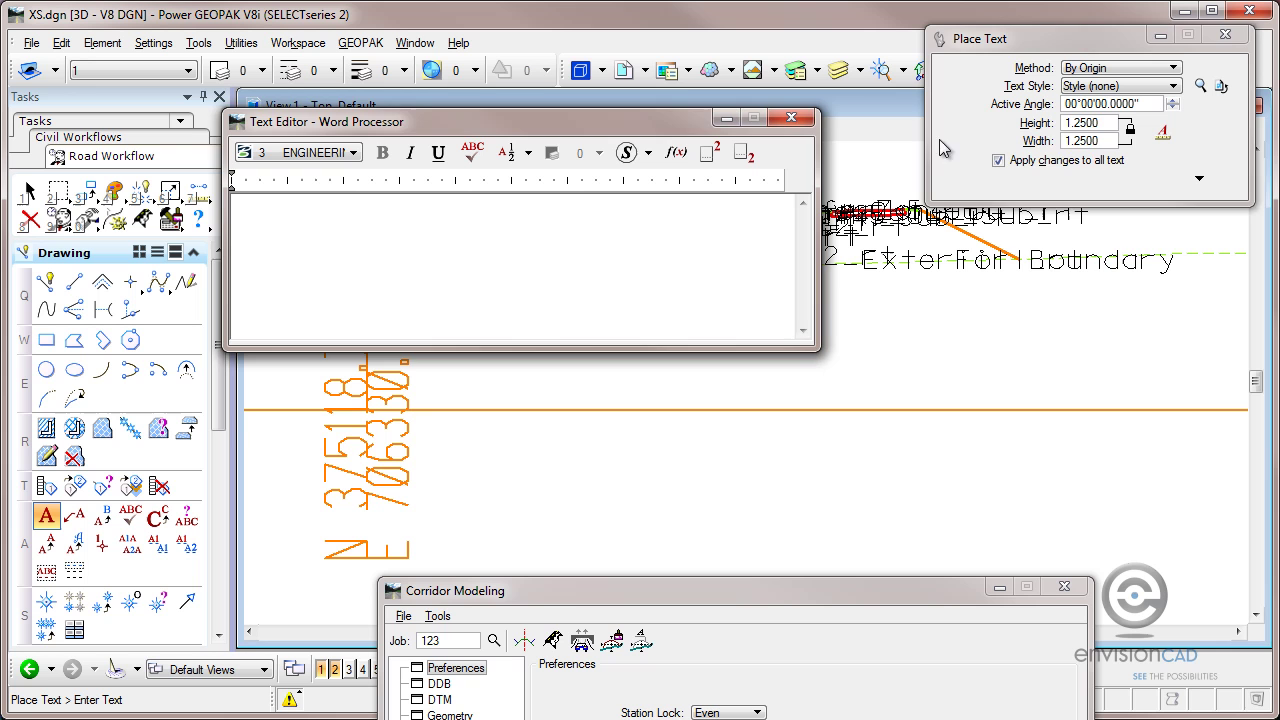
pyautogui.doubleClick(1100, 123)
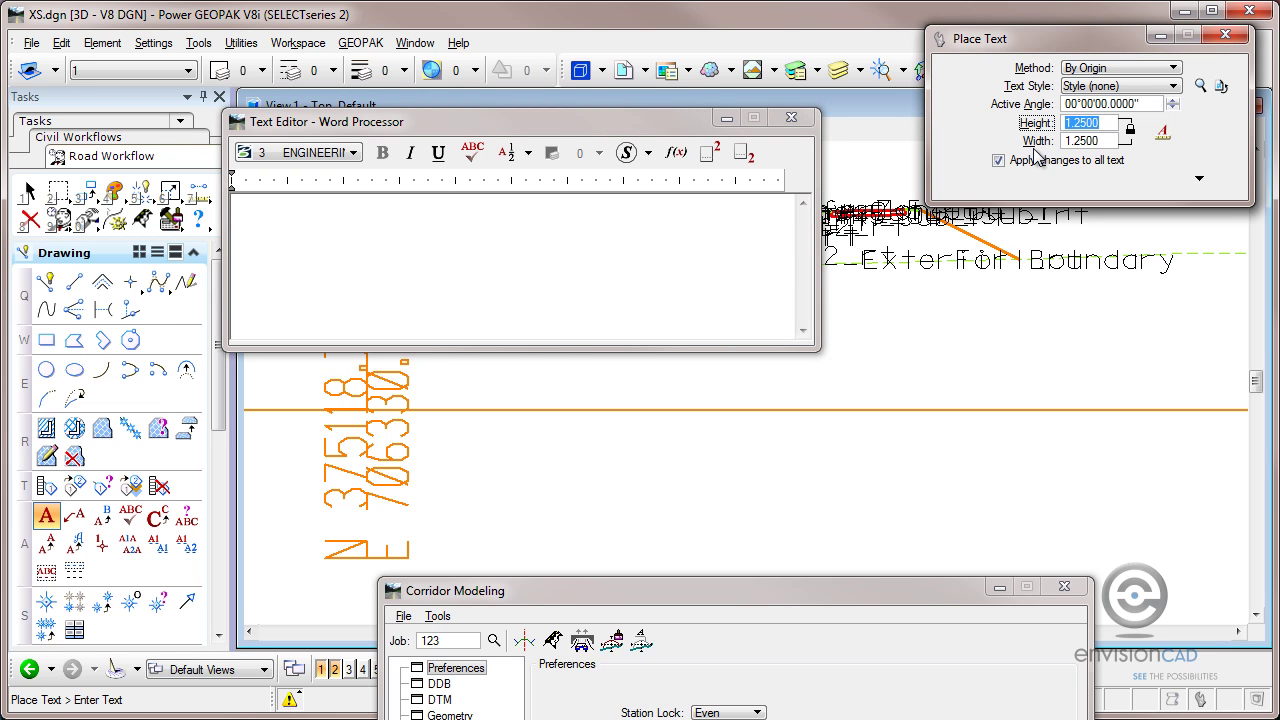
pyautogui.write('.1')
pyautogui.press('Tab')
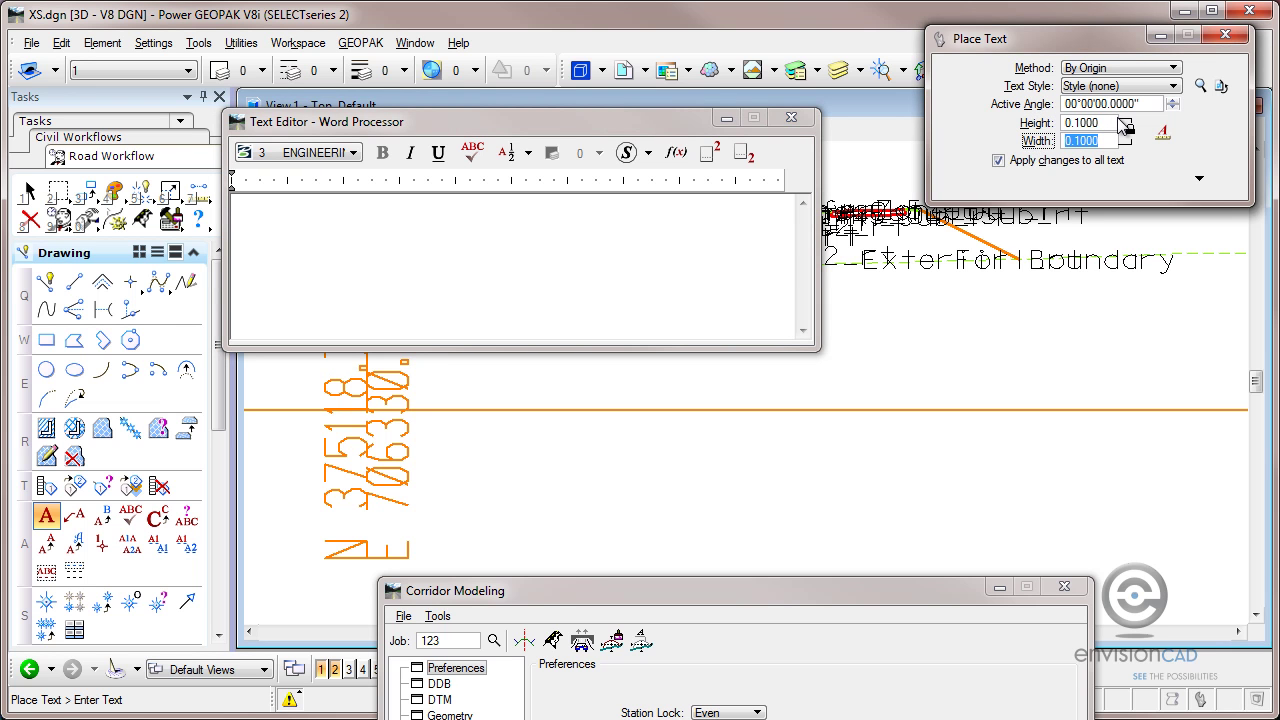
pyautogui.click(1068, 104)
pyautogui.moveTo(1066, 104); pyautogui.dragTo(1075, 108)
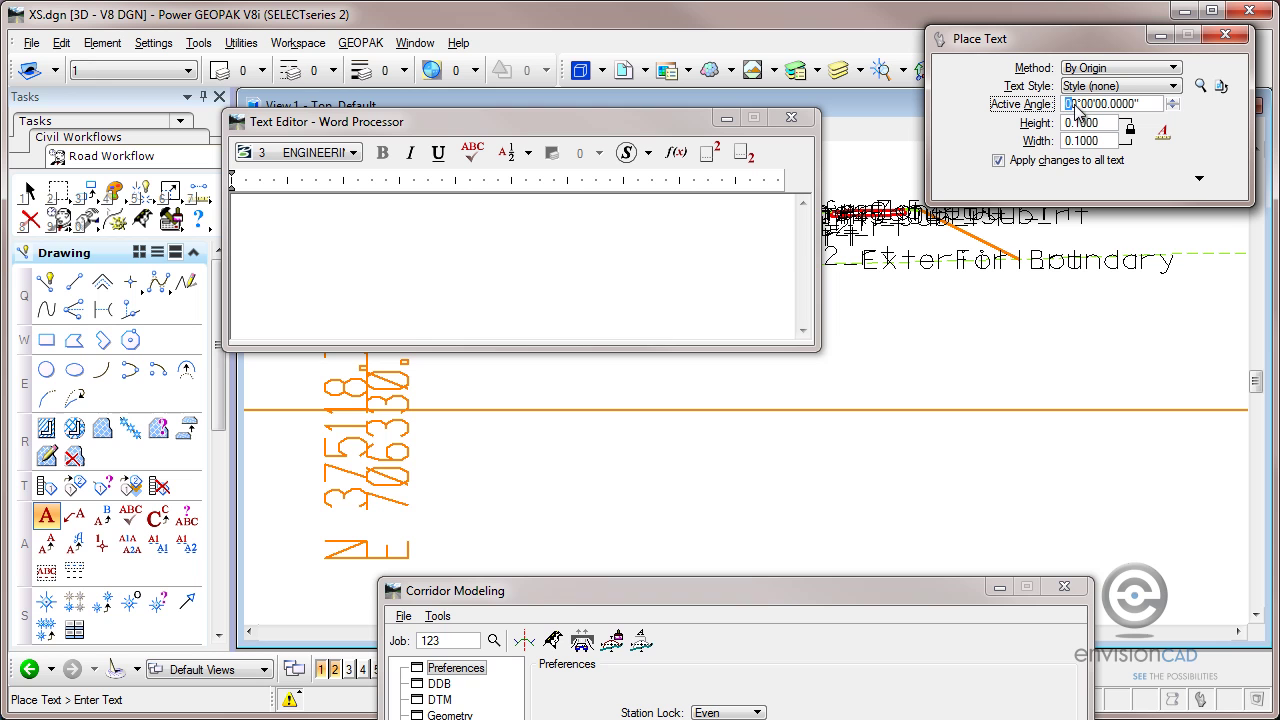
pyautogui.write('45')
# - Set text justification to Left Bottom and confirm the 45° active angle
pyautogui.click(1199, 178)
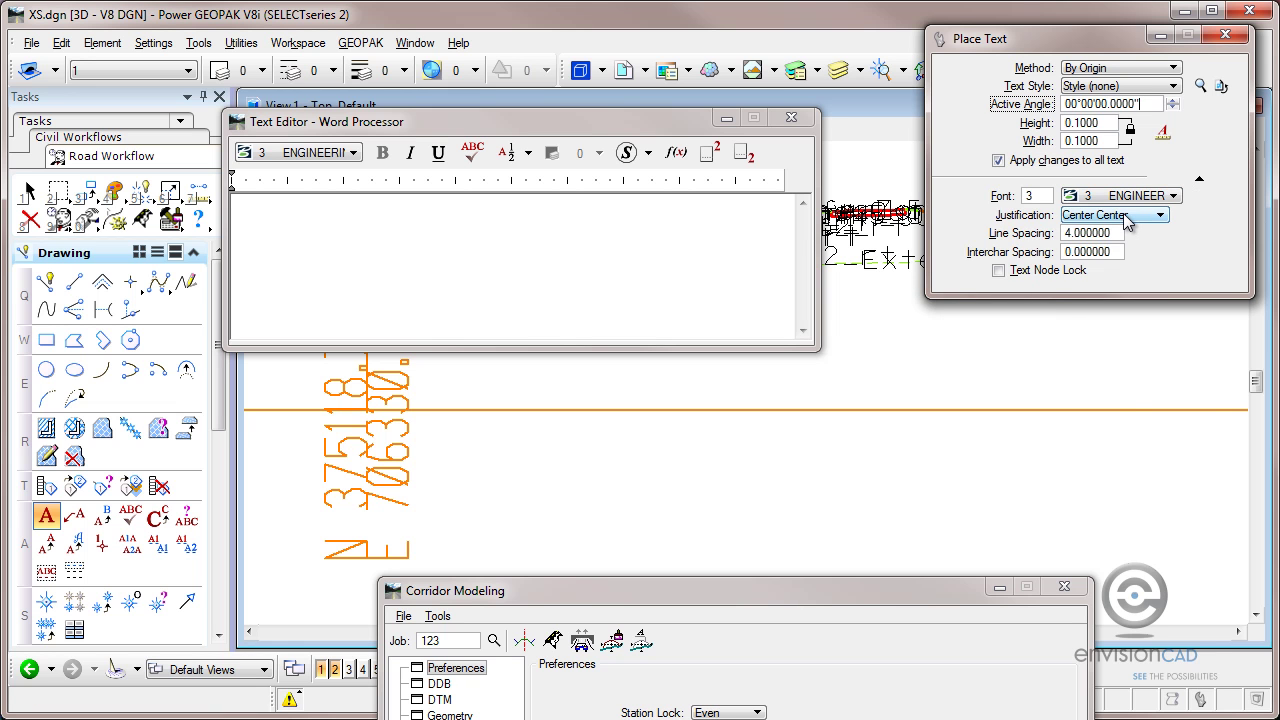
pyautogui.click(1124, 216)
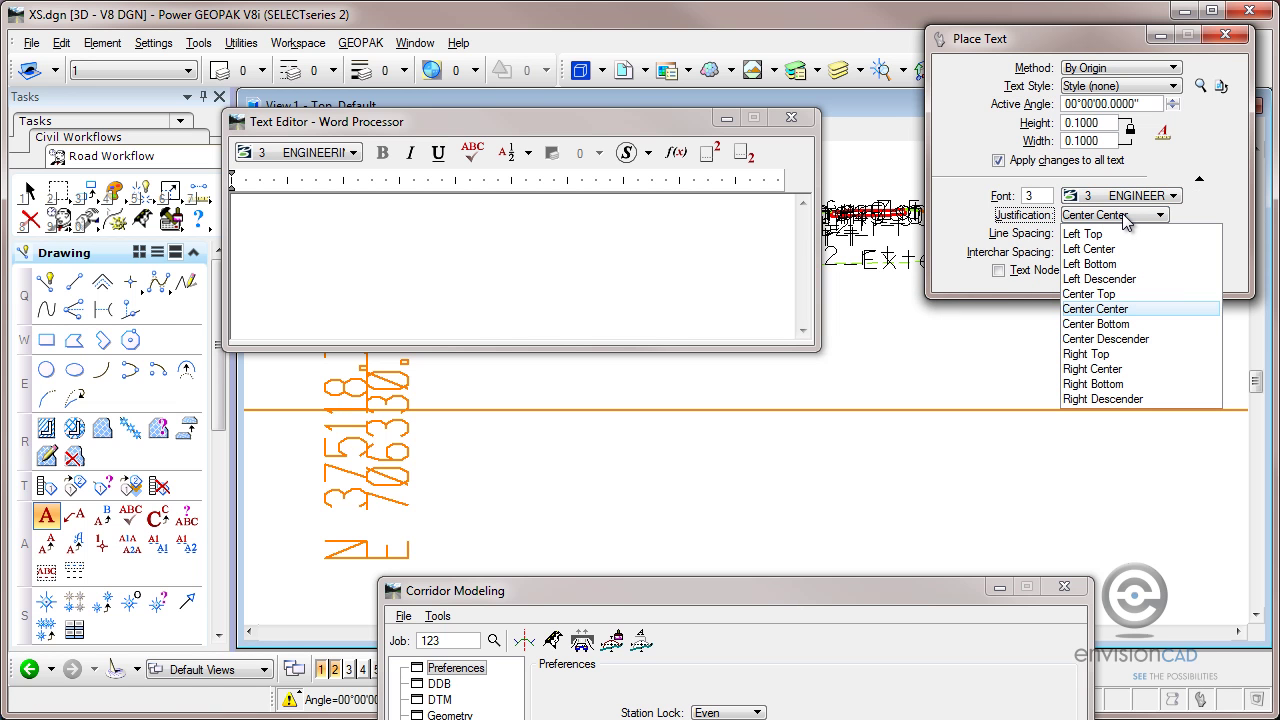
pyautogui.click(1106, 265)
pyautogui.doubleClick(1070, 104)
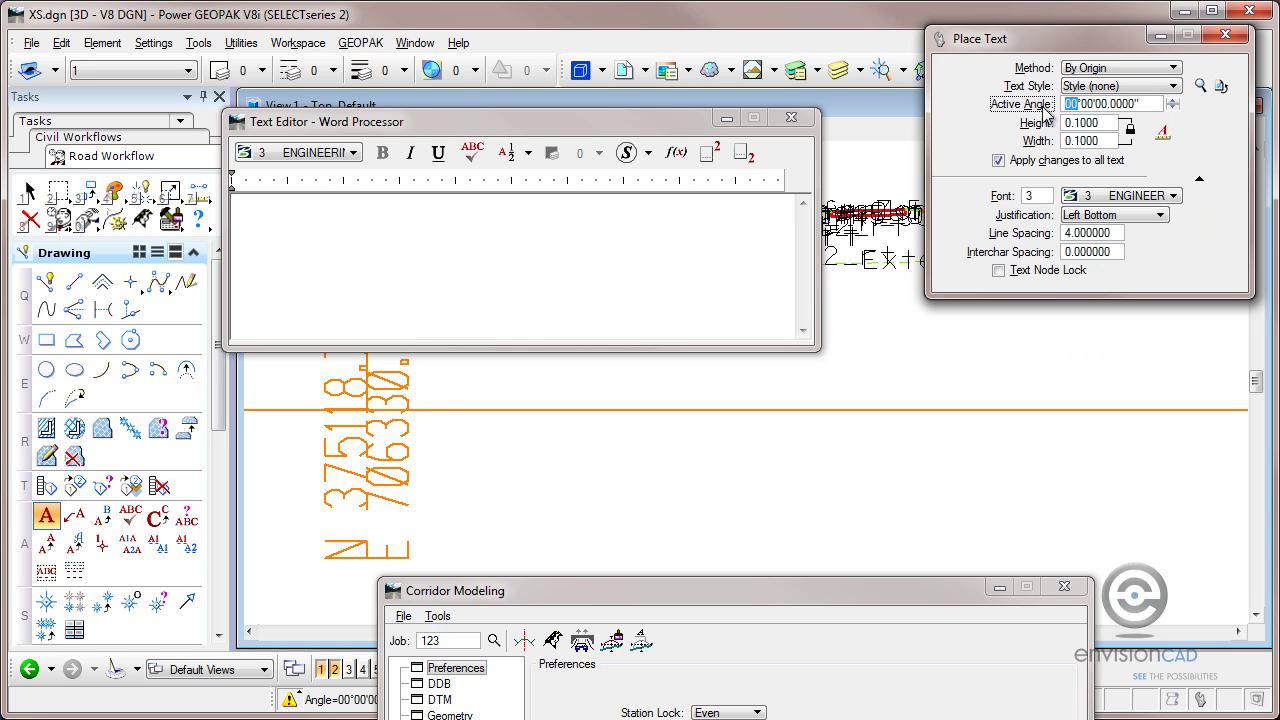
pyautogui.write('45')
pyautogui.press('Tab')
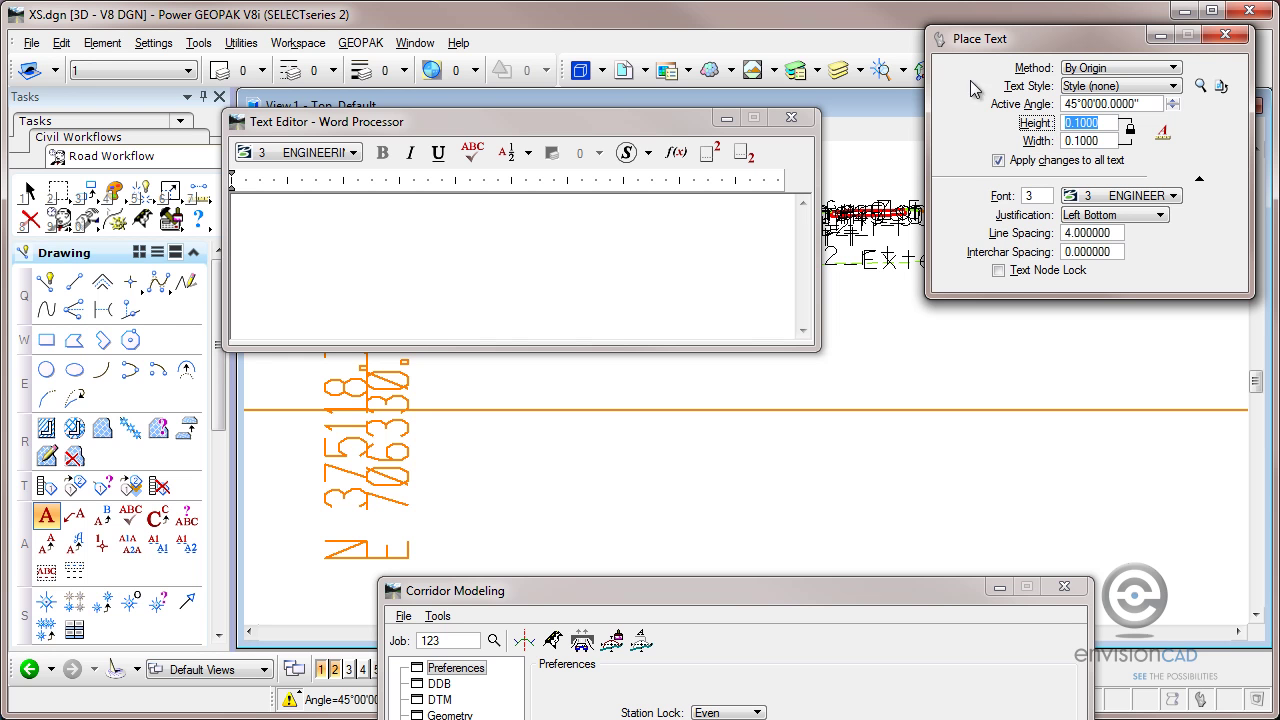
pyautogui.moveTo(653, 126); pyautogui.dragTo(1279, 367)
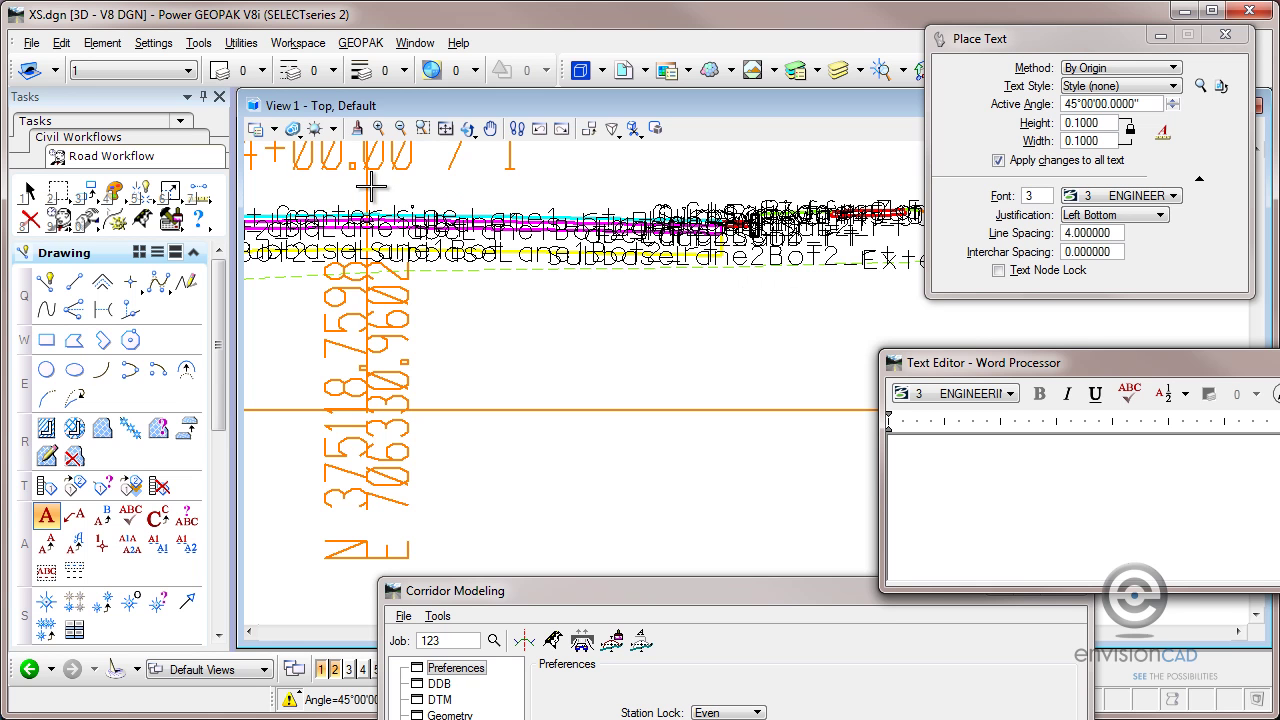
# - Pick NoPlot from the Active Level list on the attributes toolbar
pyautogui.click(188, 71)
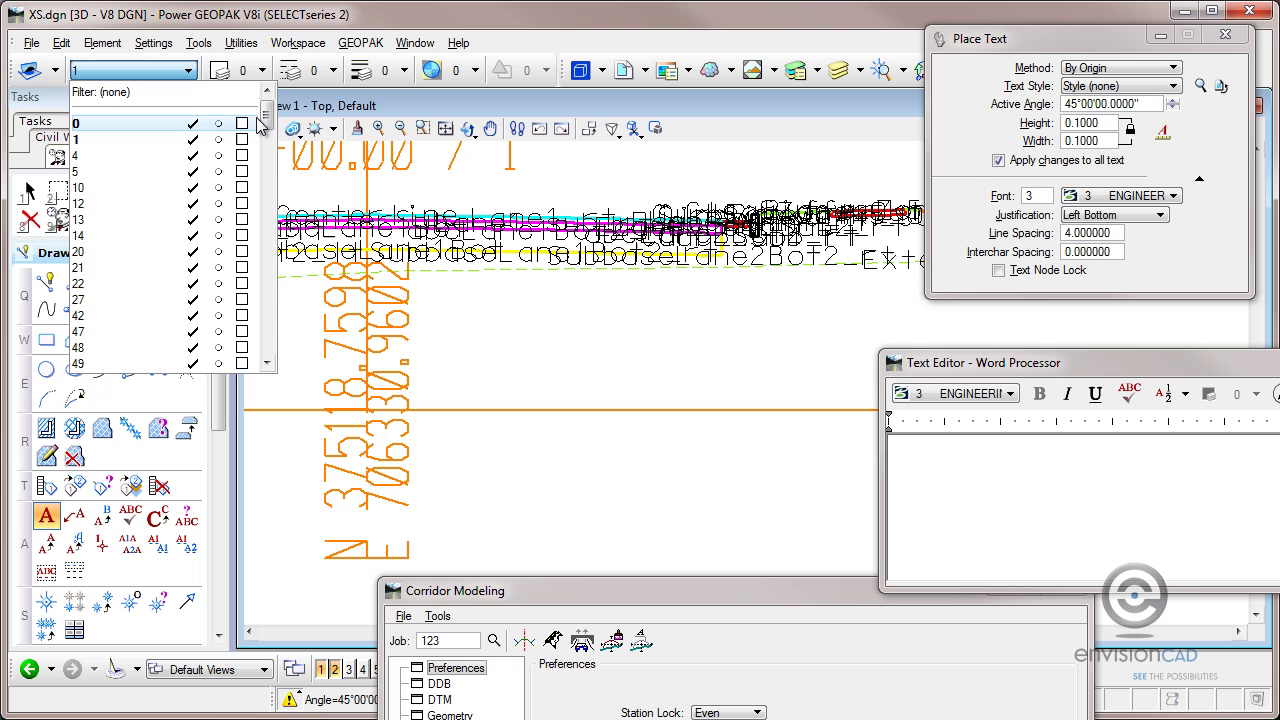
pyautogui.moveTo(264, 116); pyautogui.dragTo(220, 320)
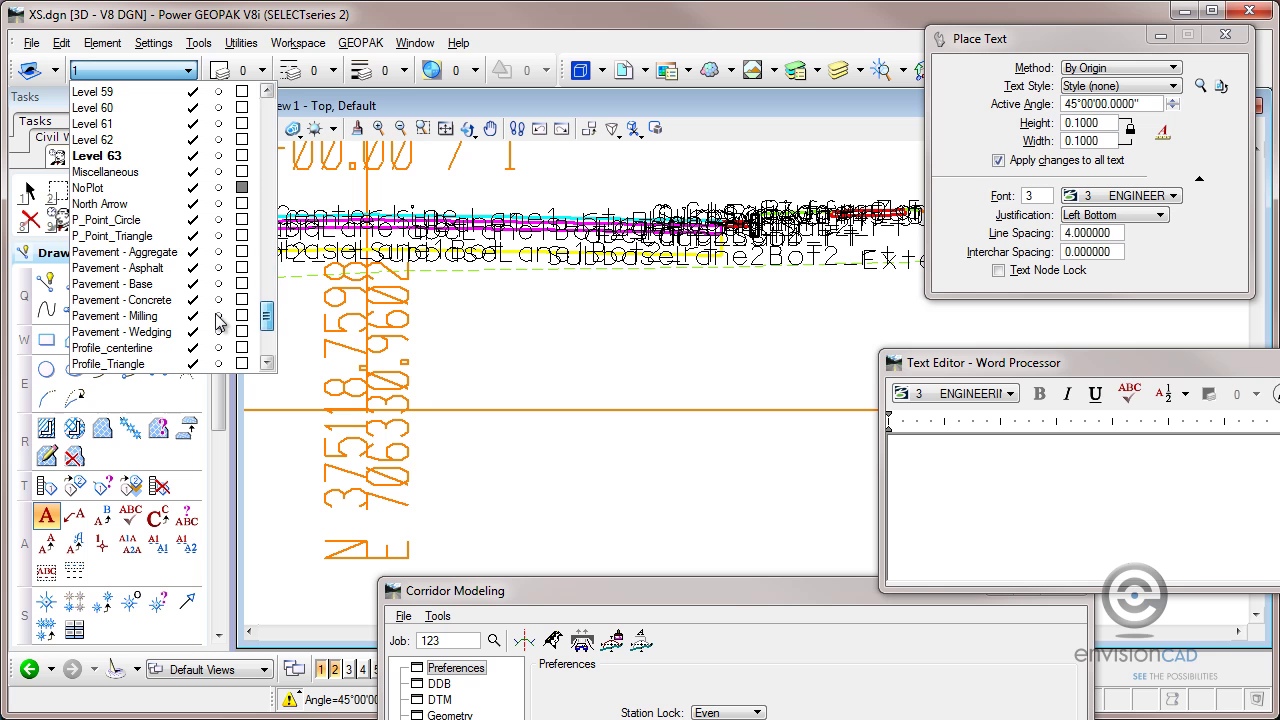
pyautogui.click(130, 188)
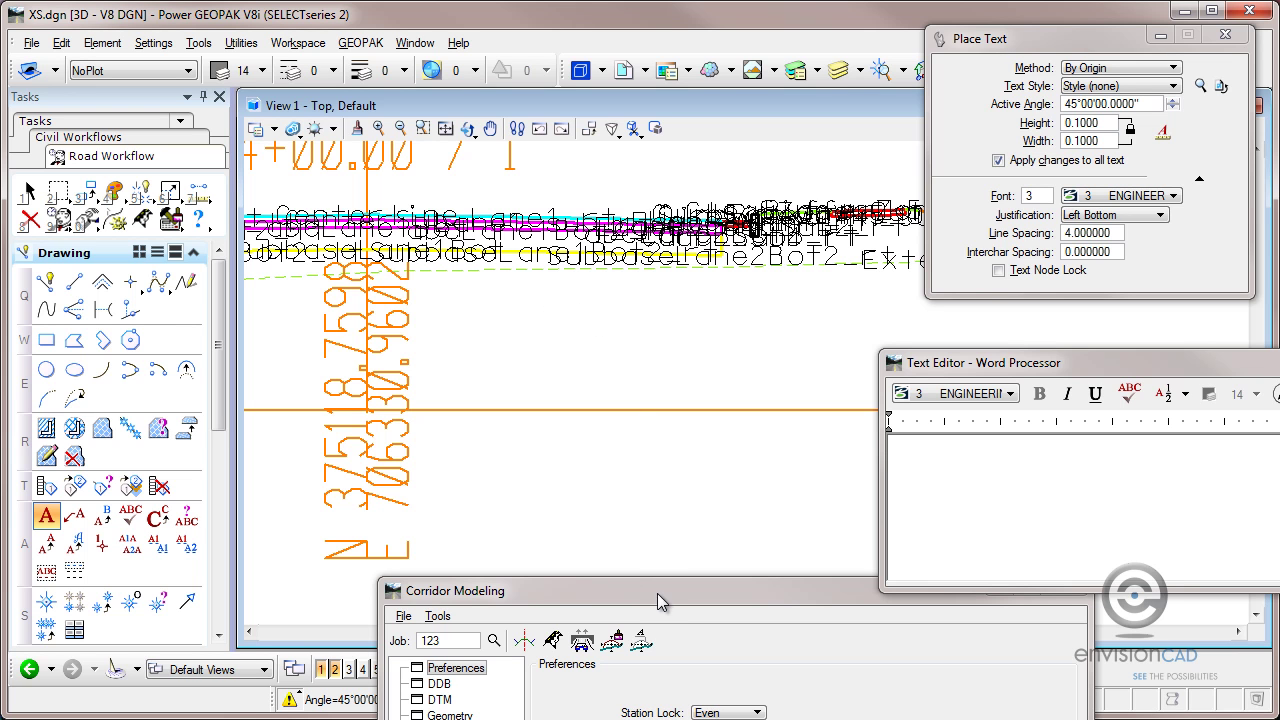
# - Redraw the MAINRDCENTER cross sections, then fit the view and zoom into a section's angled labels
pyautogui.click(612, 642)
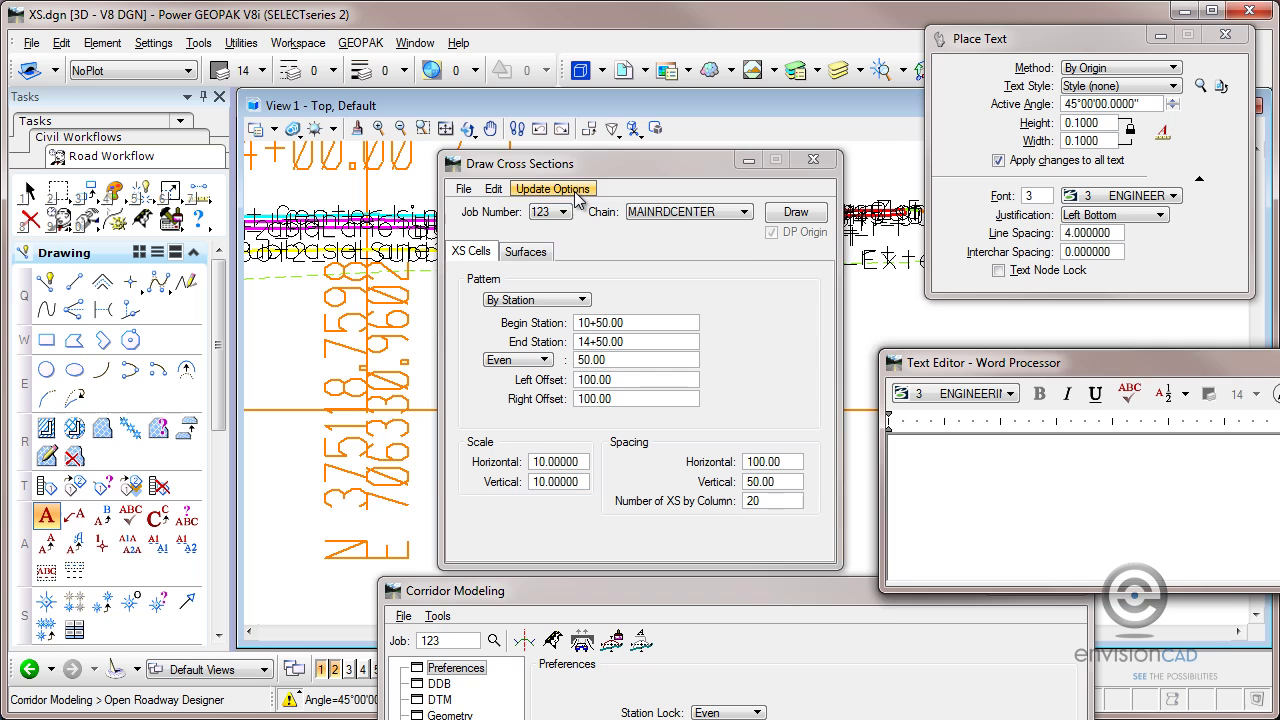
pyautogui.click(575, 190)
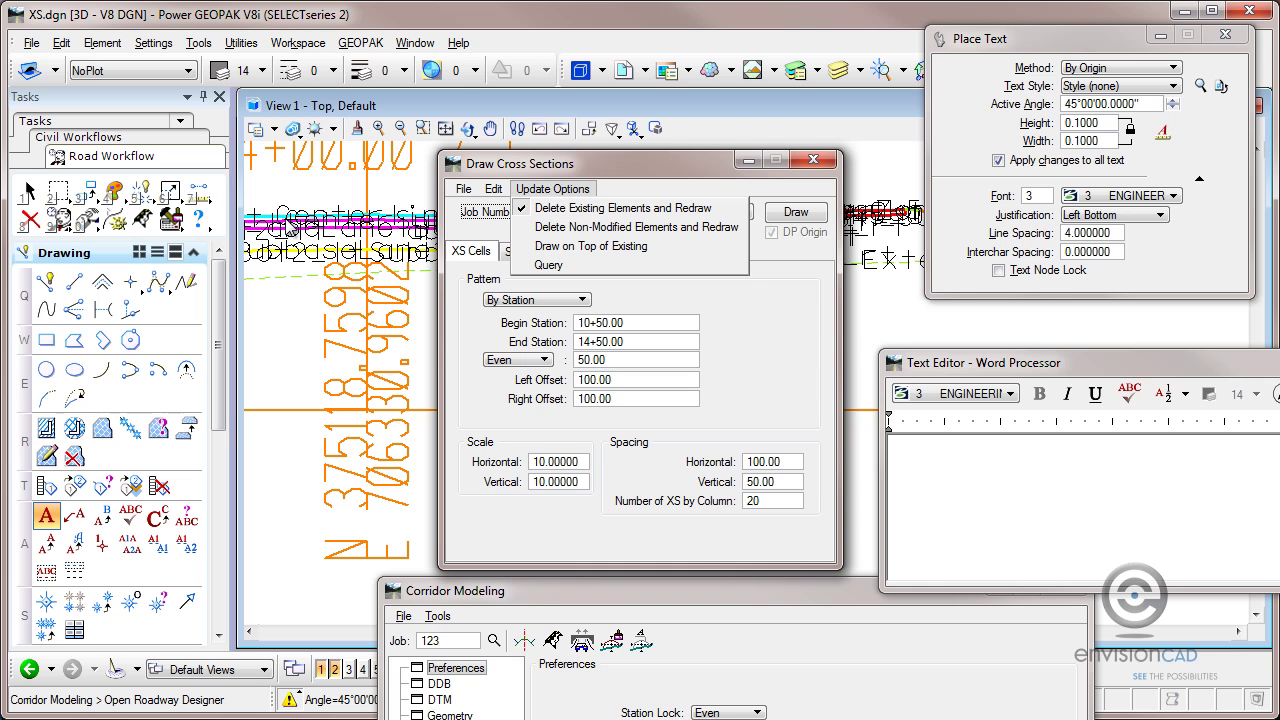
pyautogui.click(810, 162)
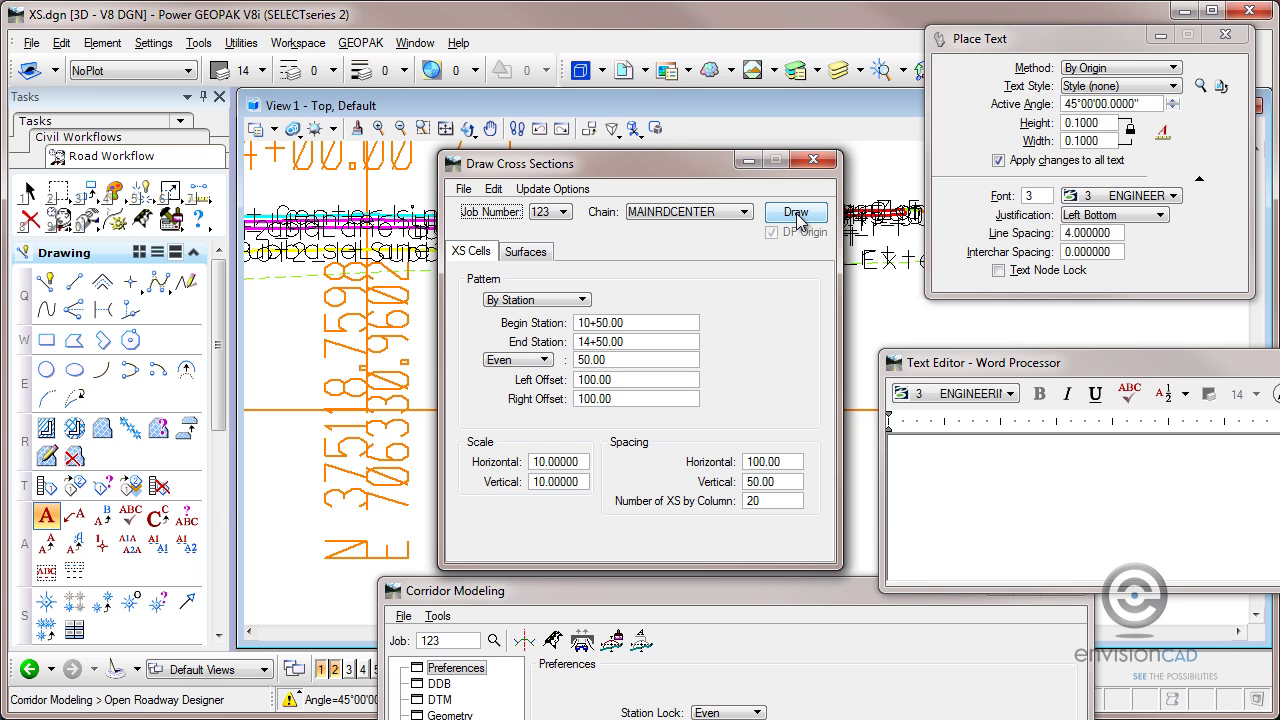
pyautogui.moveTo(616, 170)
pyautogui.mouseDown()
pyautogui.moveTo(813, 420)
pyautogui.moveTo(681, 367)
pyautogui.mouseUp()
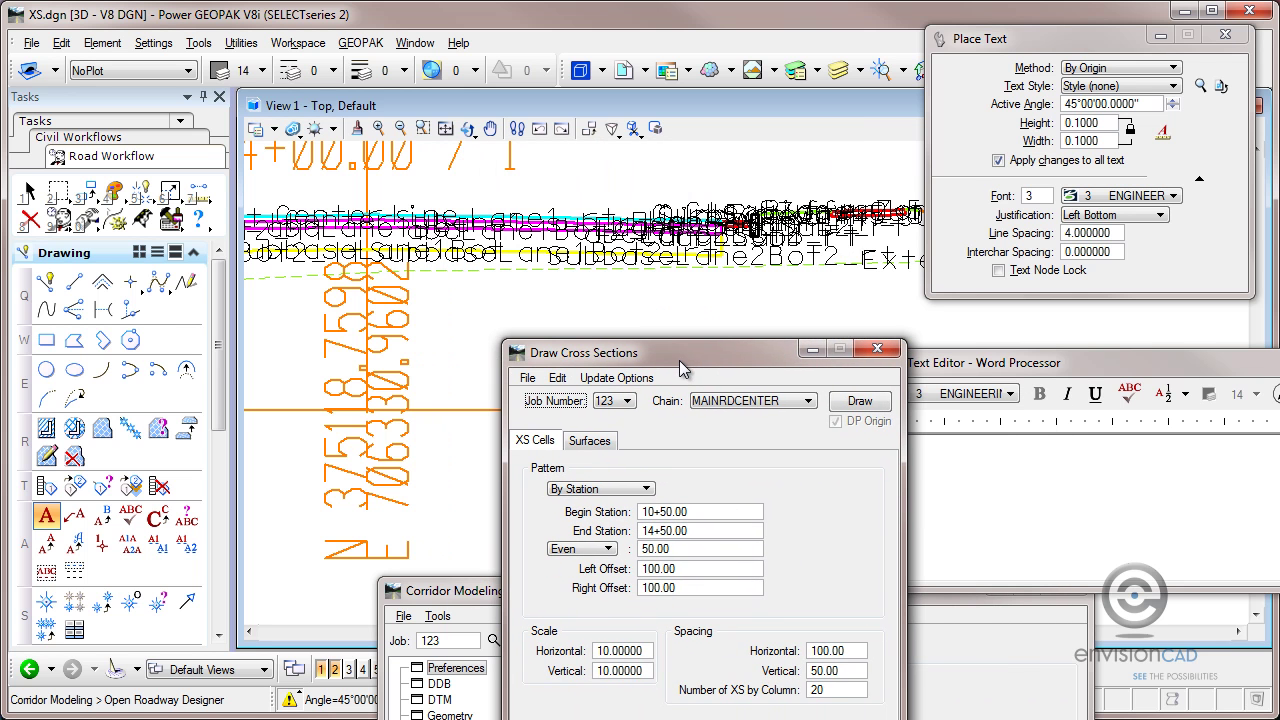
pyautogui.click(860, 404)
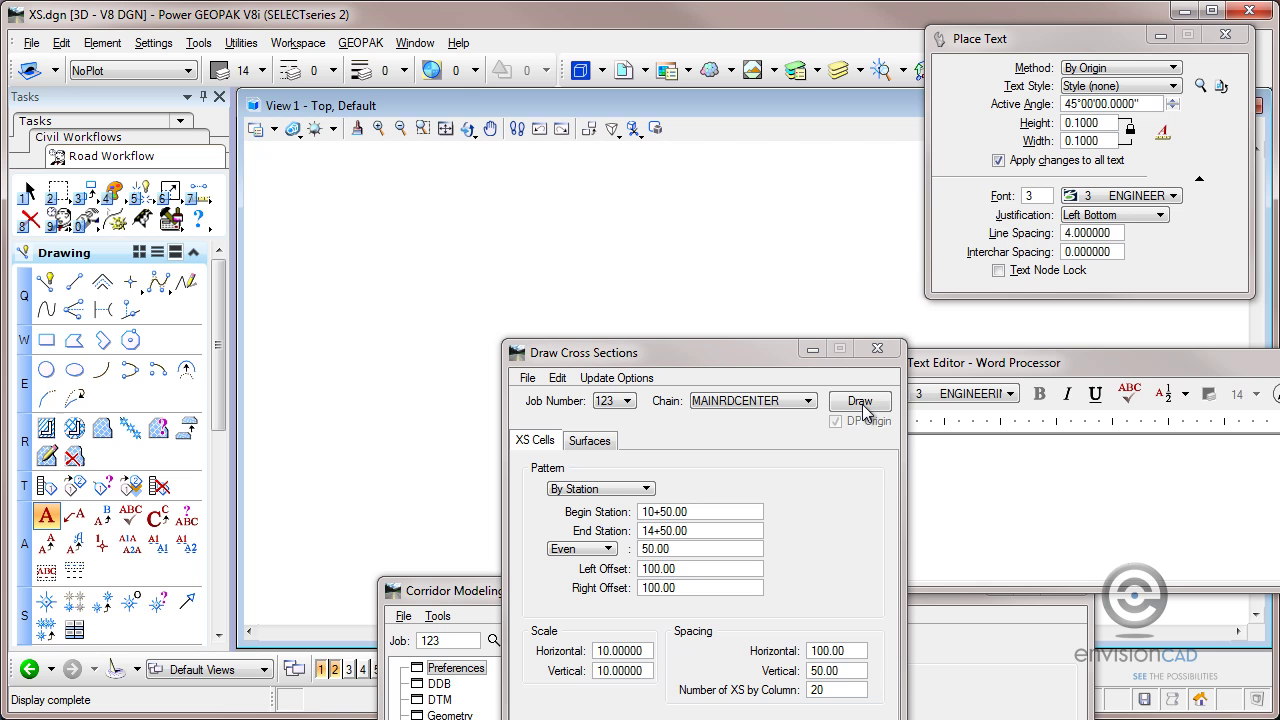
pyautogui.click(445, 129)
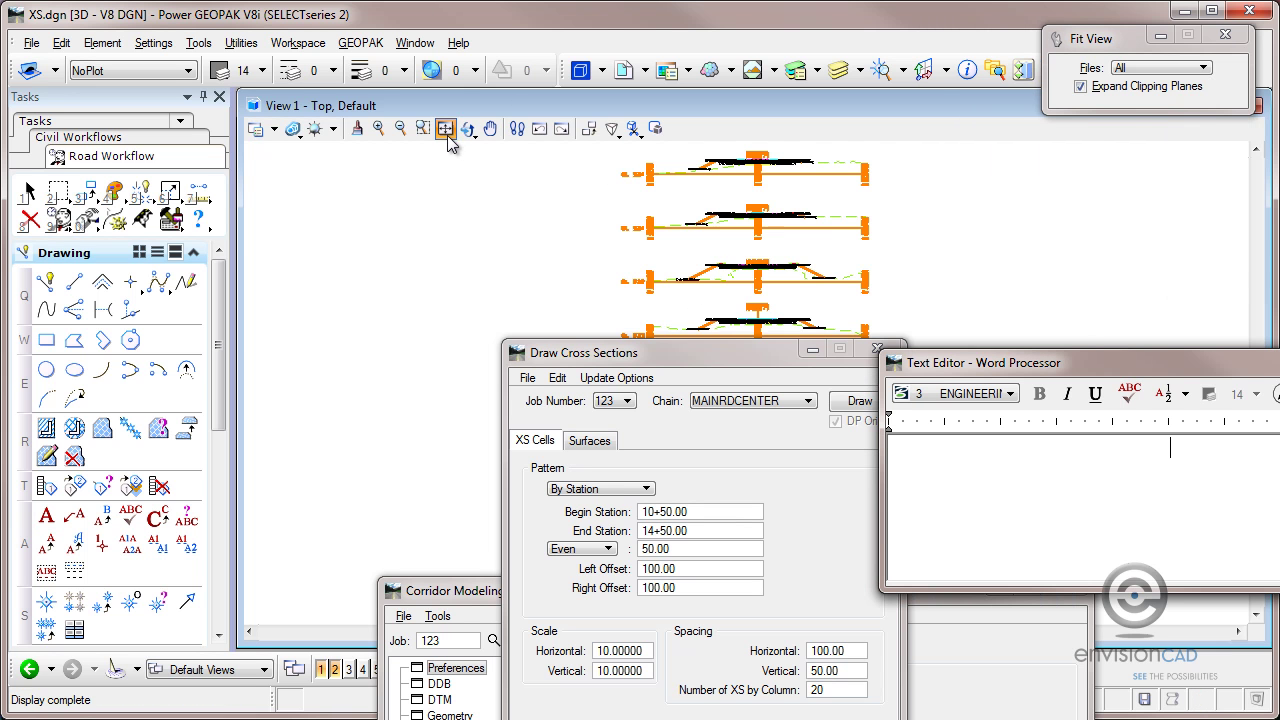
pyautogui.scroll(8, 790, 227)
pyautogui.moveTo(840, 205); pyautogui.dragTo(768, 203, button='middle')
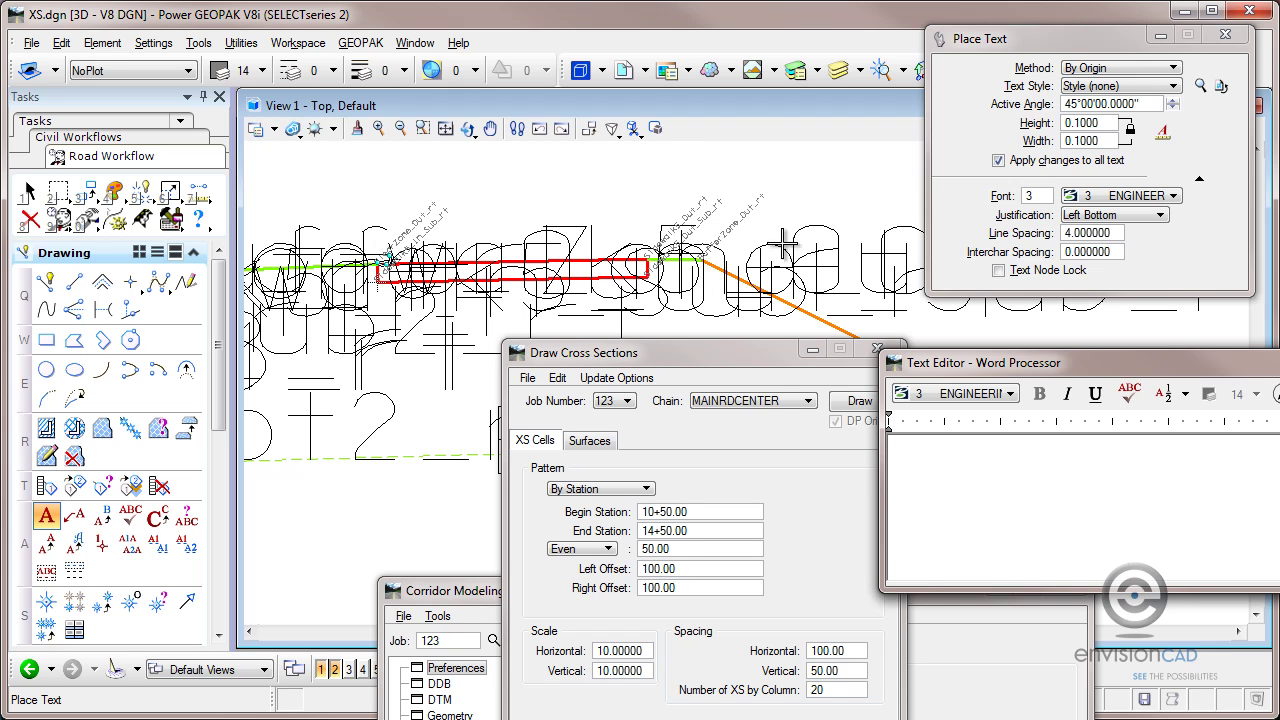
pyautogui.moveTo(730, 210); pyautogui.dragTo(629, 200, button='middle')
# - Delete the oversized text label group and zoom out to show the full 14+00.00 section
pyautogui.click(30, 218)
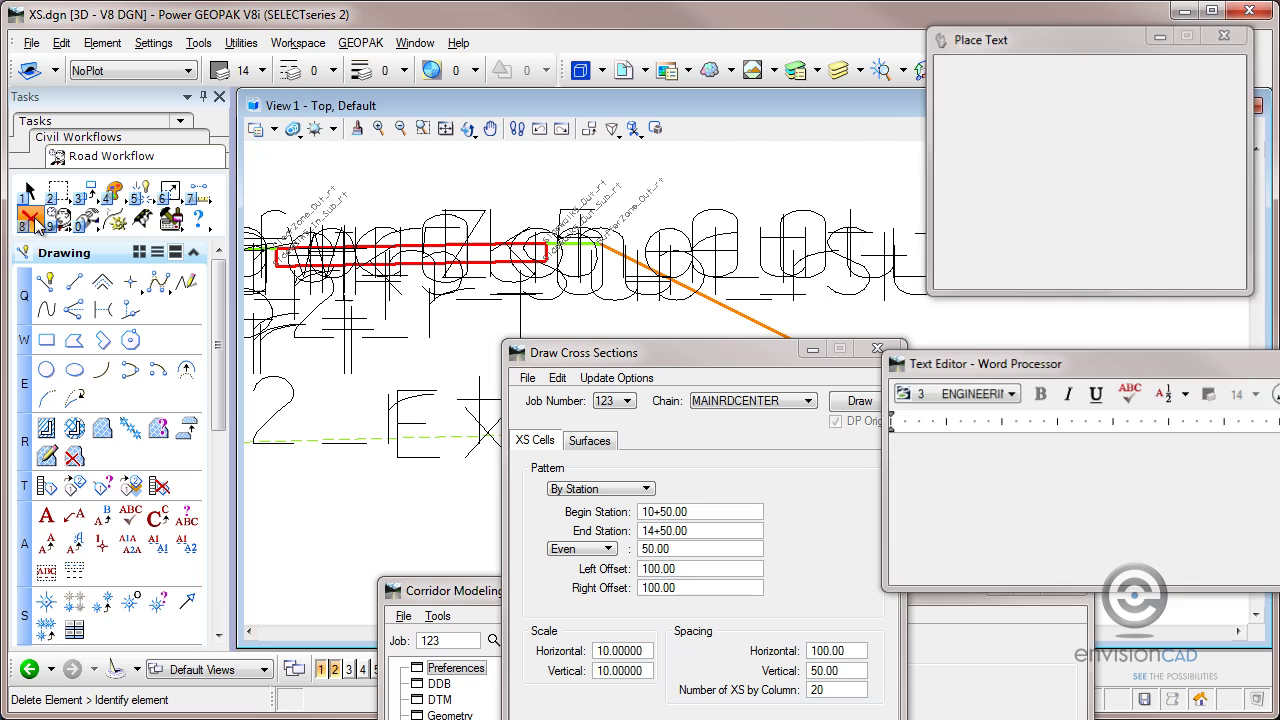
pyautogui.click(817, 240)
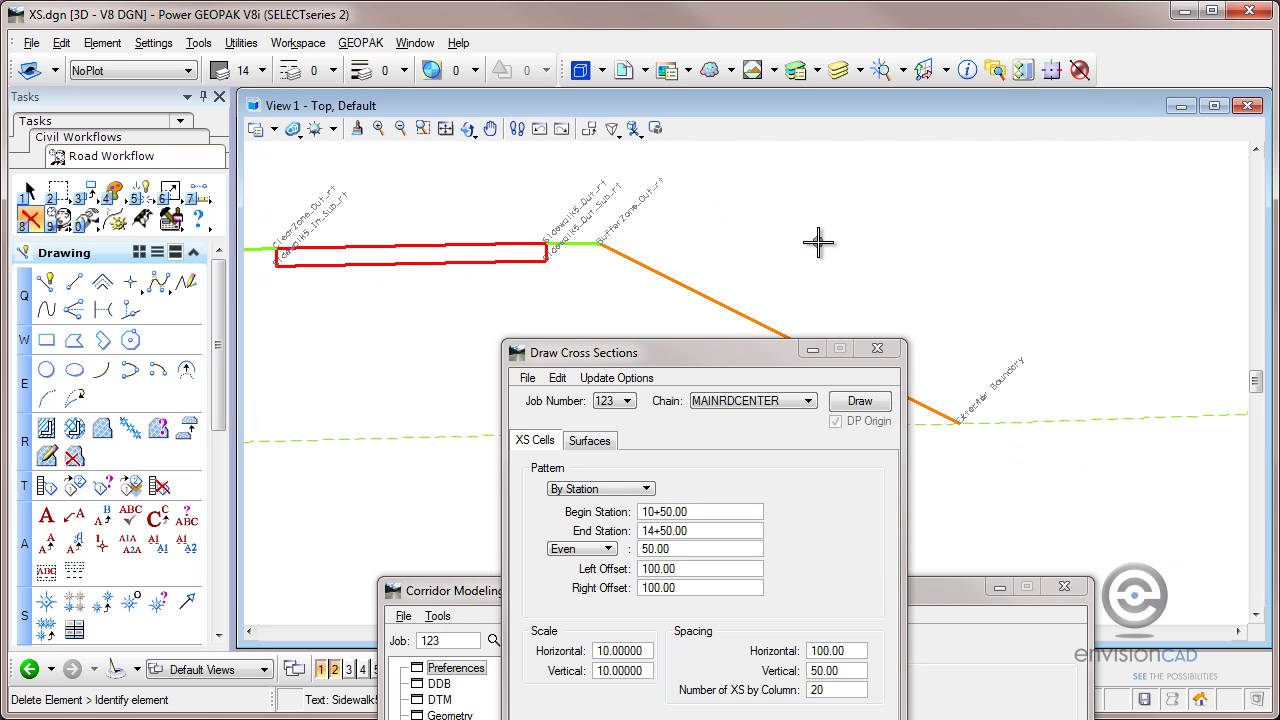
pyautogui.scroll(-5, 817, 240)
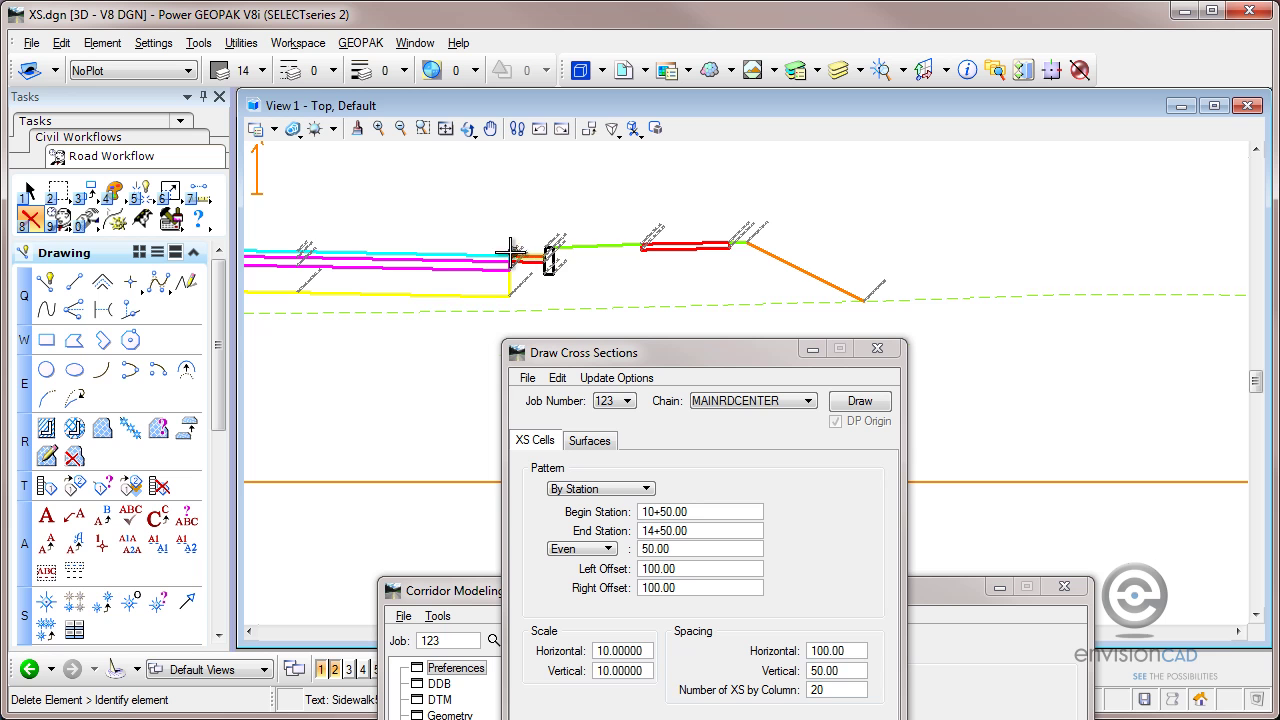
pyautogui.scroll(5, 518, 250)
pyautogui.scroll(5, 518, 250)
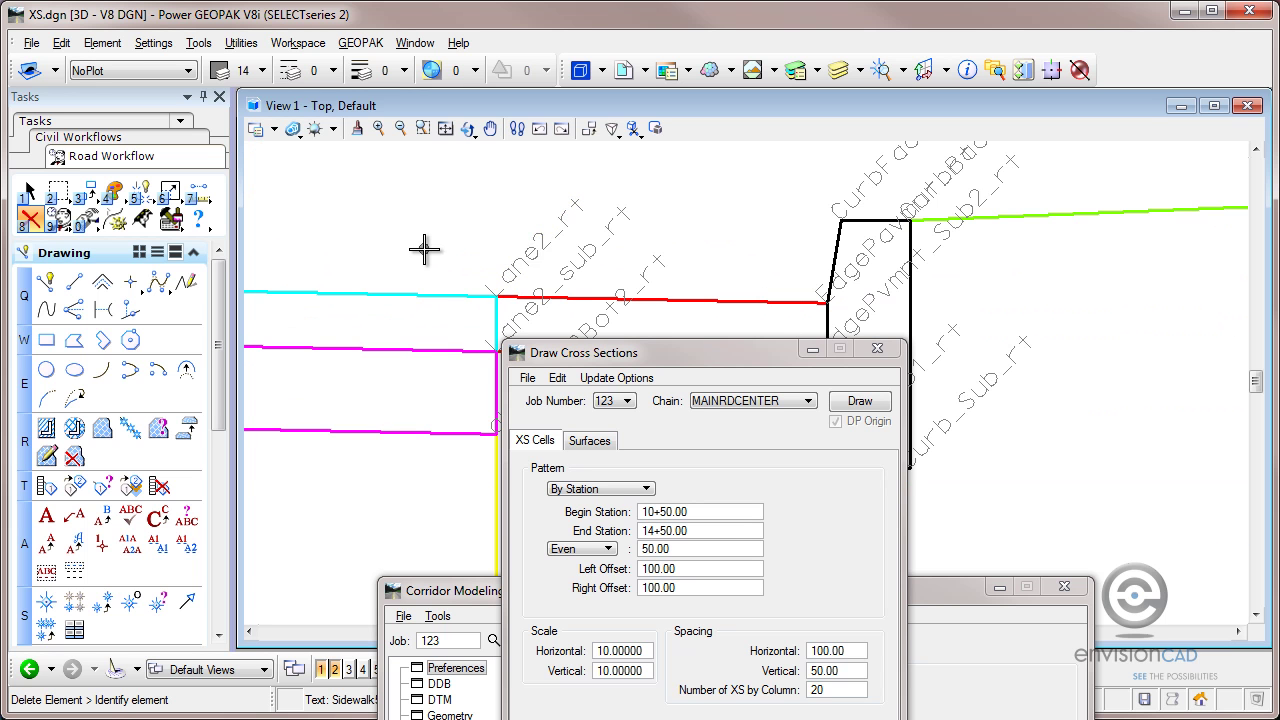
pyautogui.scroll(-2, 421, 250)
pyautogui.scroll(-6, 421, 250)
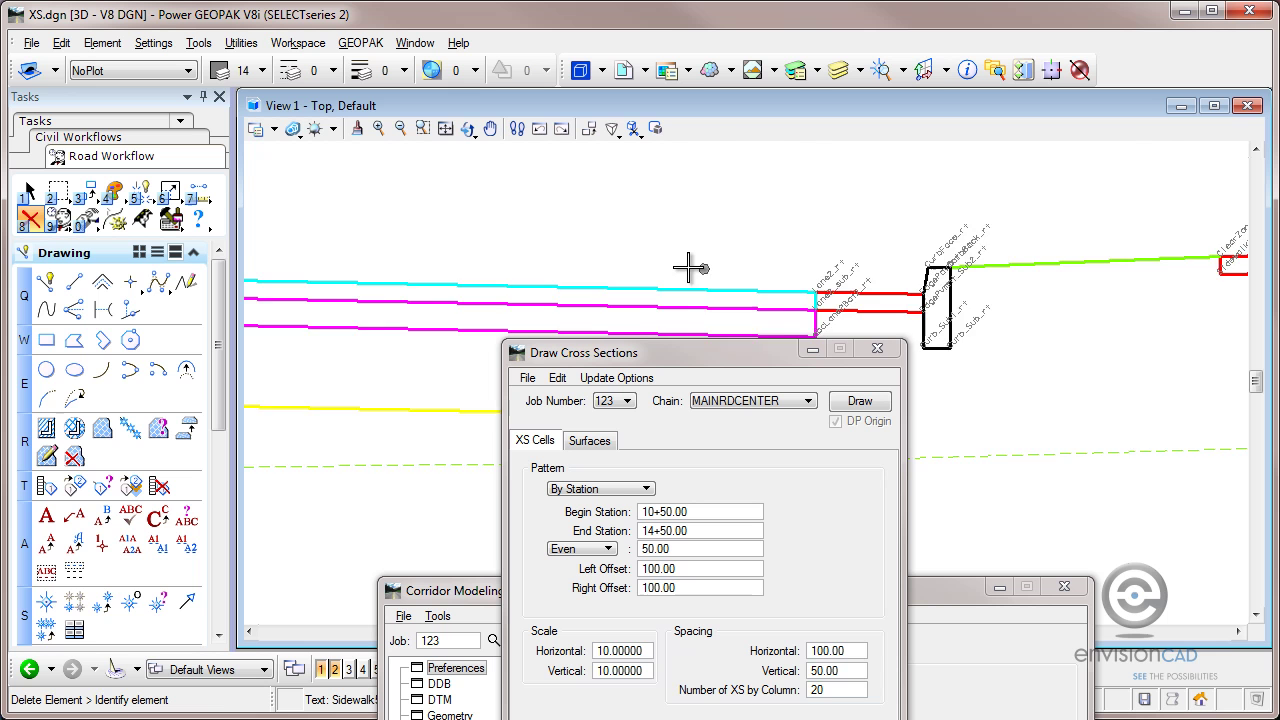
pyautogui.moveTo(458, 250); pyautogui.dragTo(798, 248, button='middle')
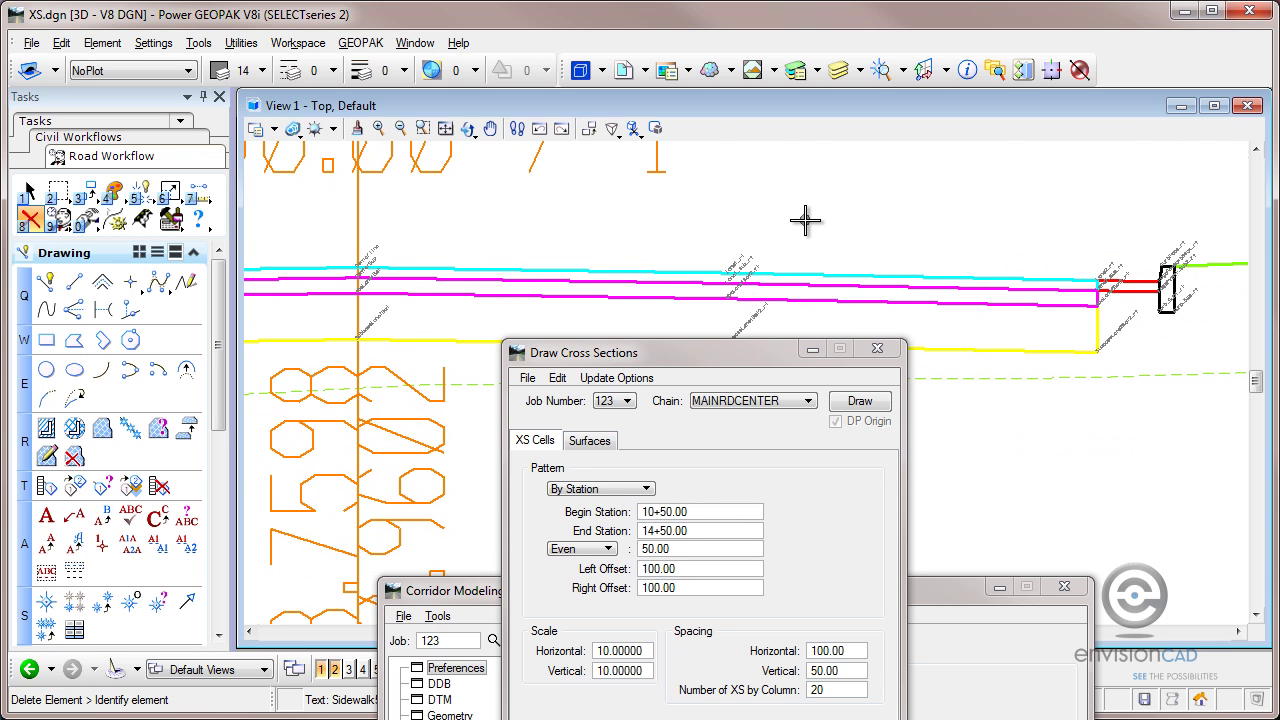
pyautogui.scroll(-3, 694, 283)
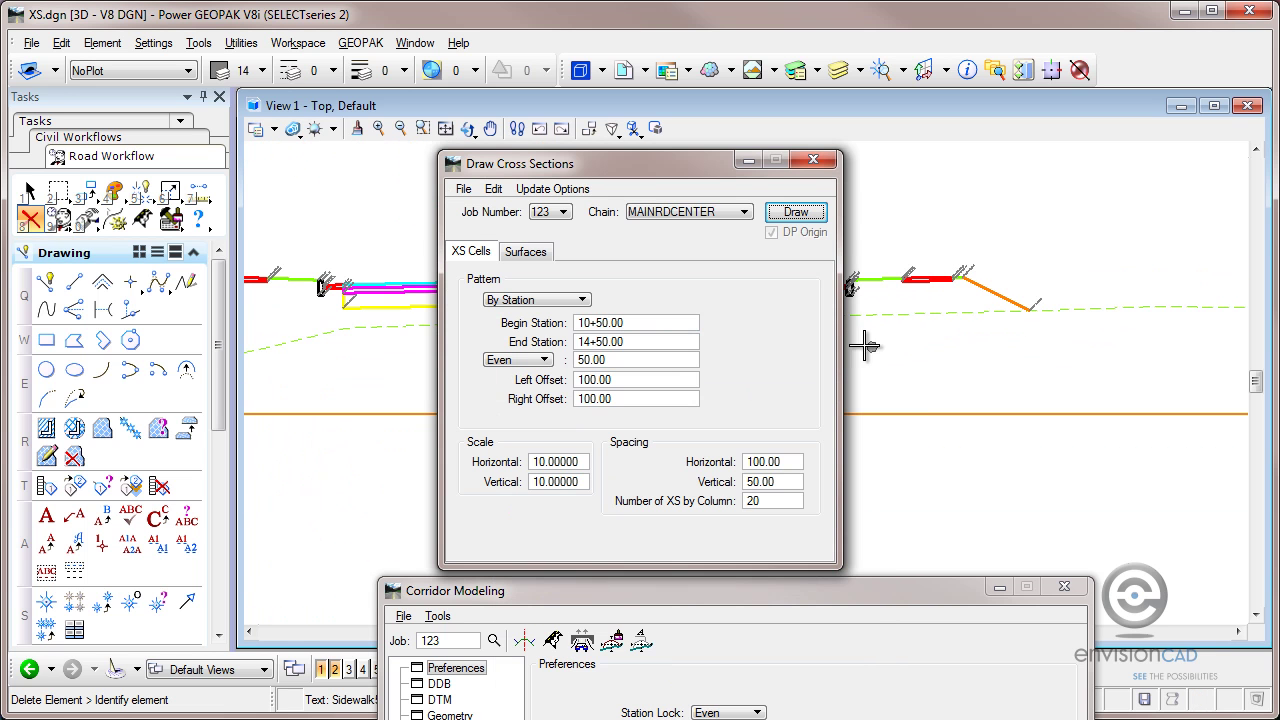
# - Close the Draw Cross Sections dialog and pan across the cross section view
pyautogui.click(813, 160)
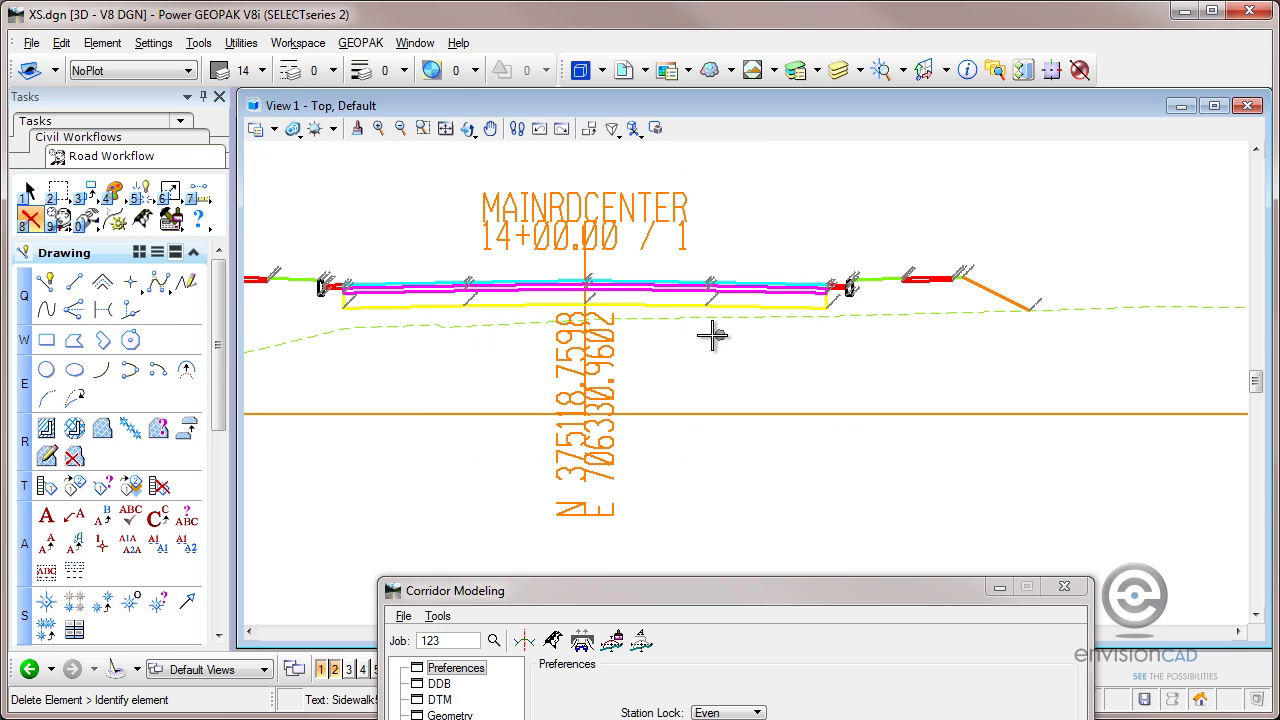
pyautogui.scroll(5, 709, 334)
pyautogui.moveTo(700, 303); pyautogui.dragTo(755, 380, button='middle')
pyautogui.rightClick(674, 371)
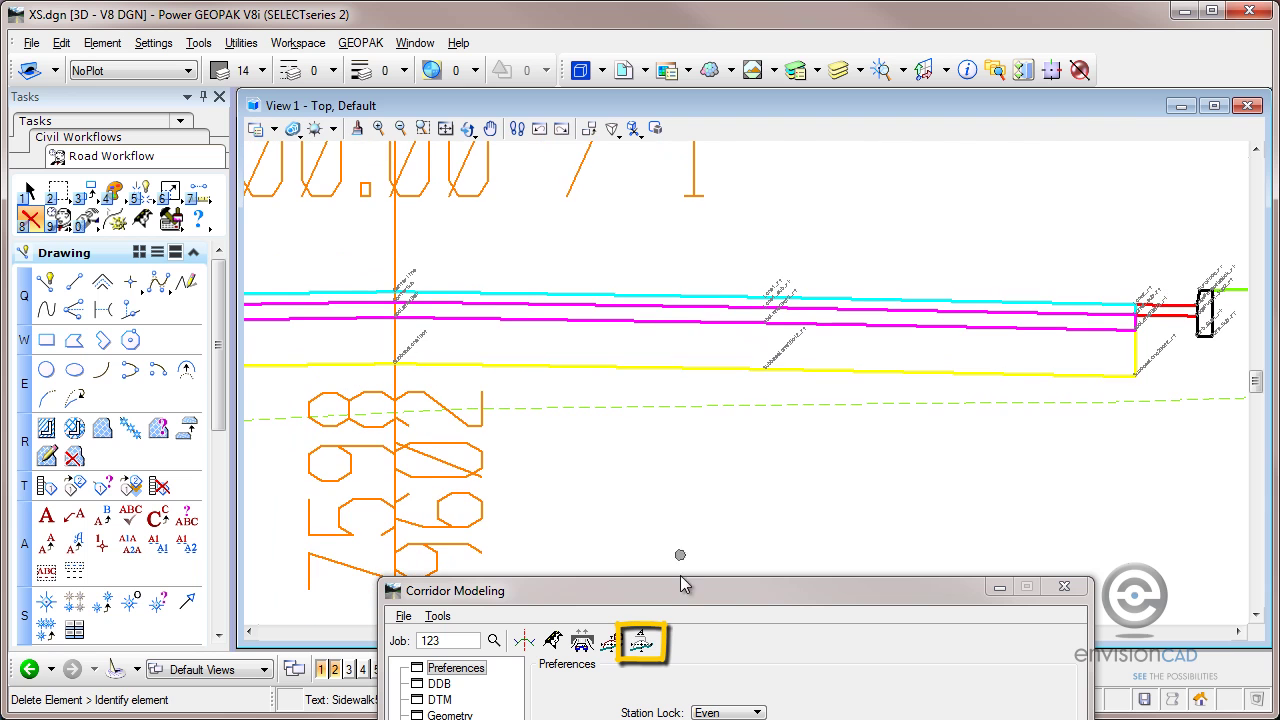
# - Open the Cross Section Labeler, move it aside and show its empty Slope Label settings
pyautogui.click(641, 643)
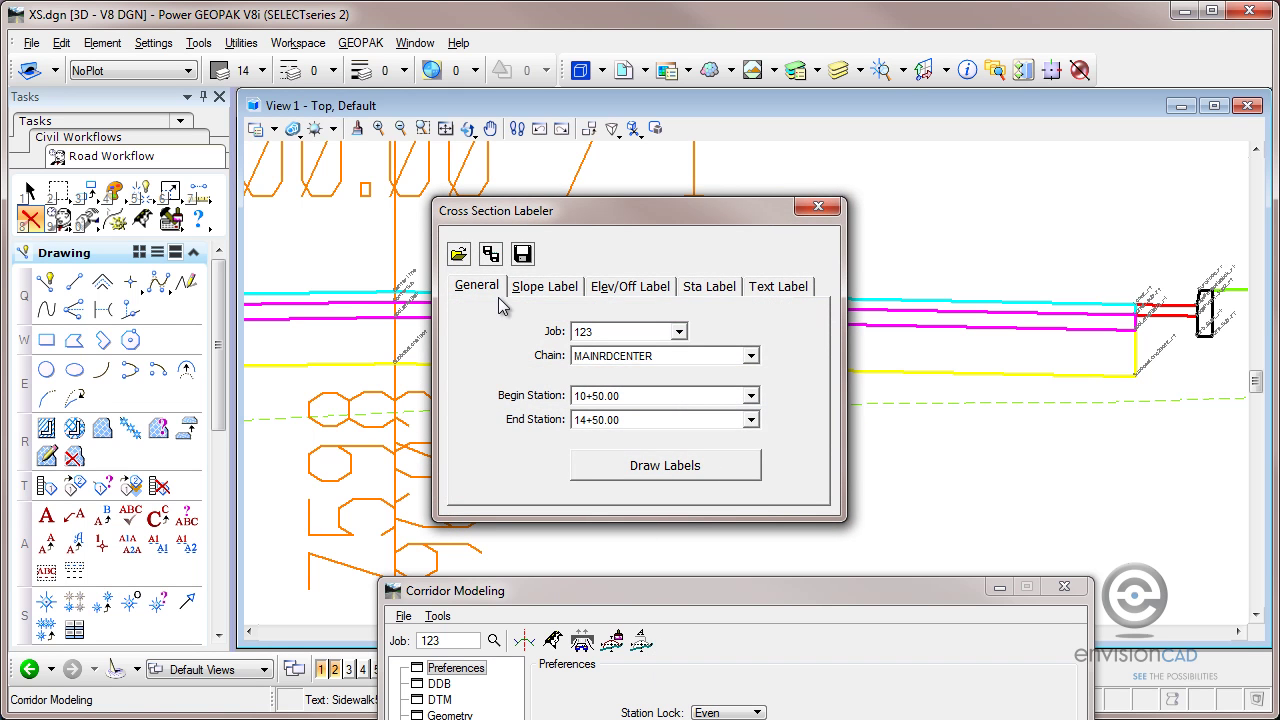
pyautogui.moveTo(612, 222); pyautogui.dragTo(425, 222)
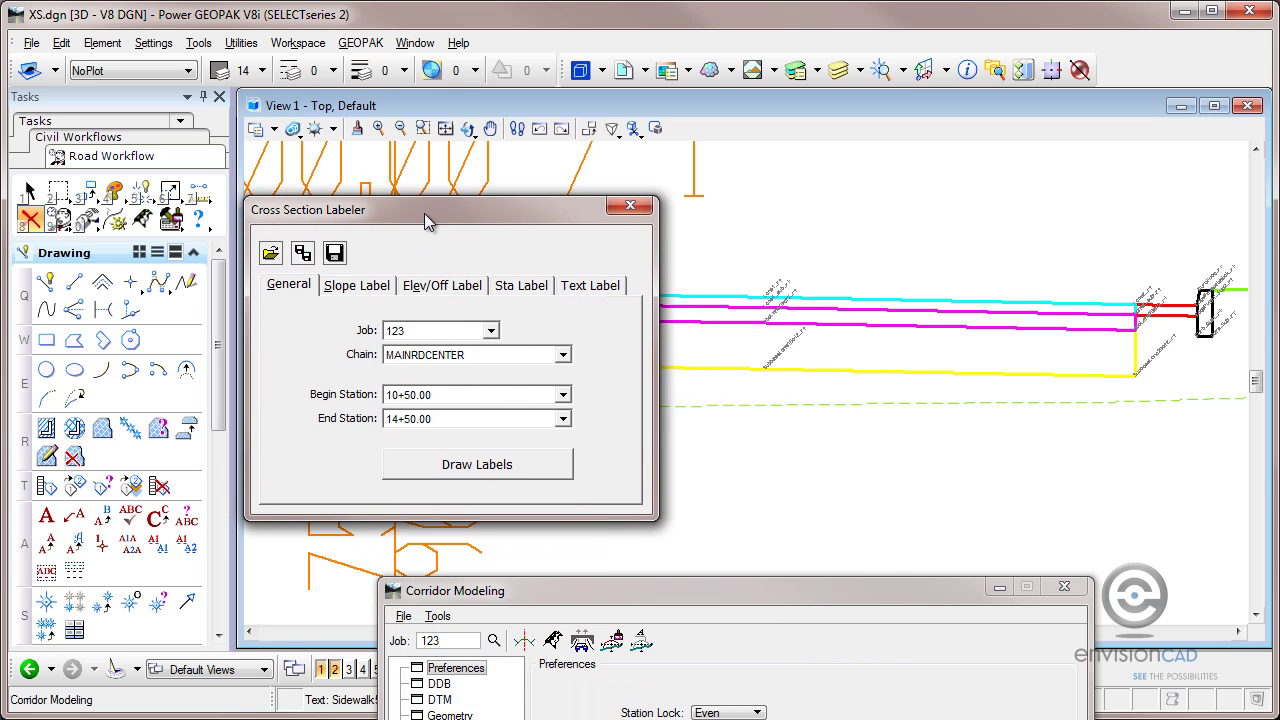
pyautogui.click(372, 288)
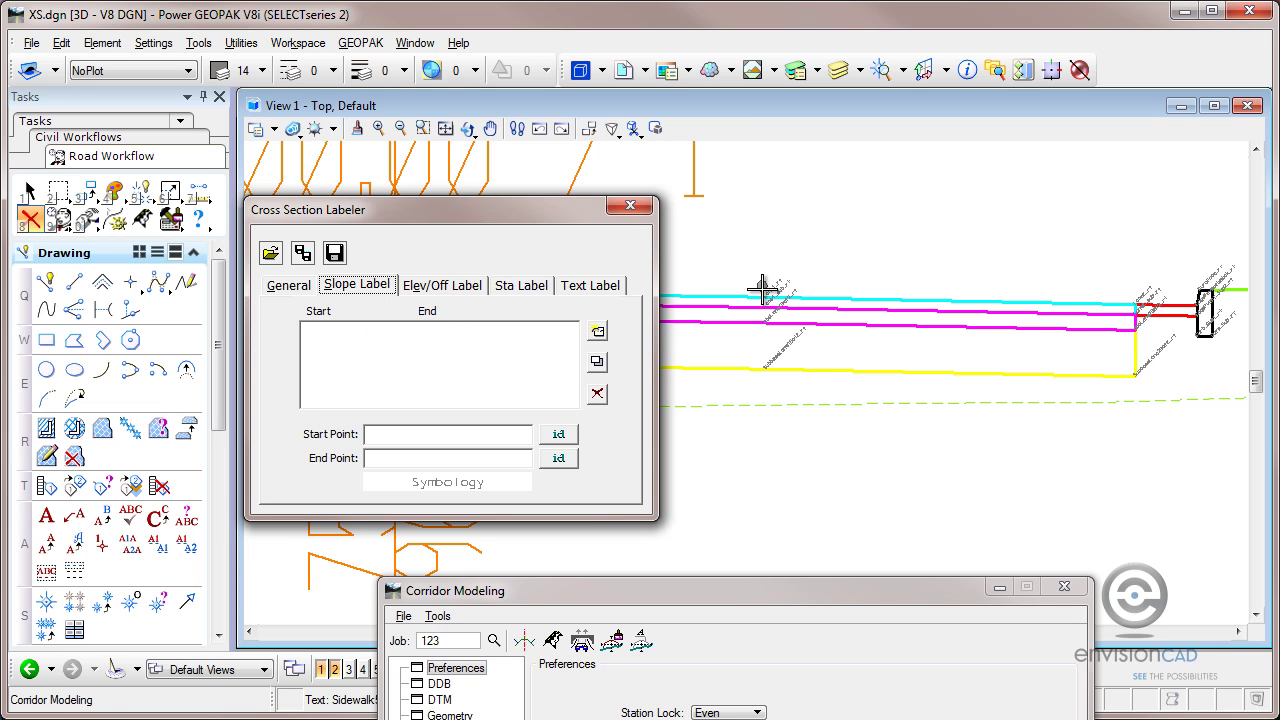
pyautogui.scroll(2, 763, 291)
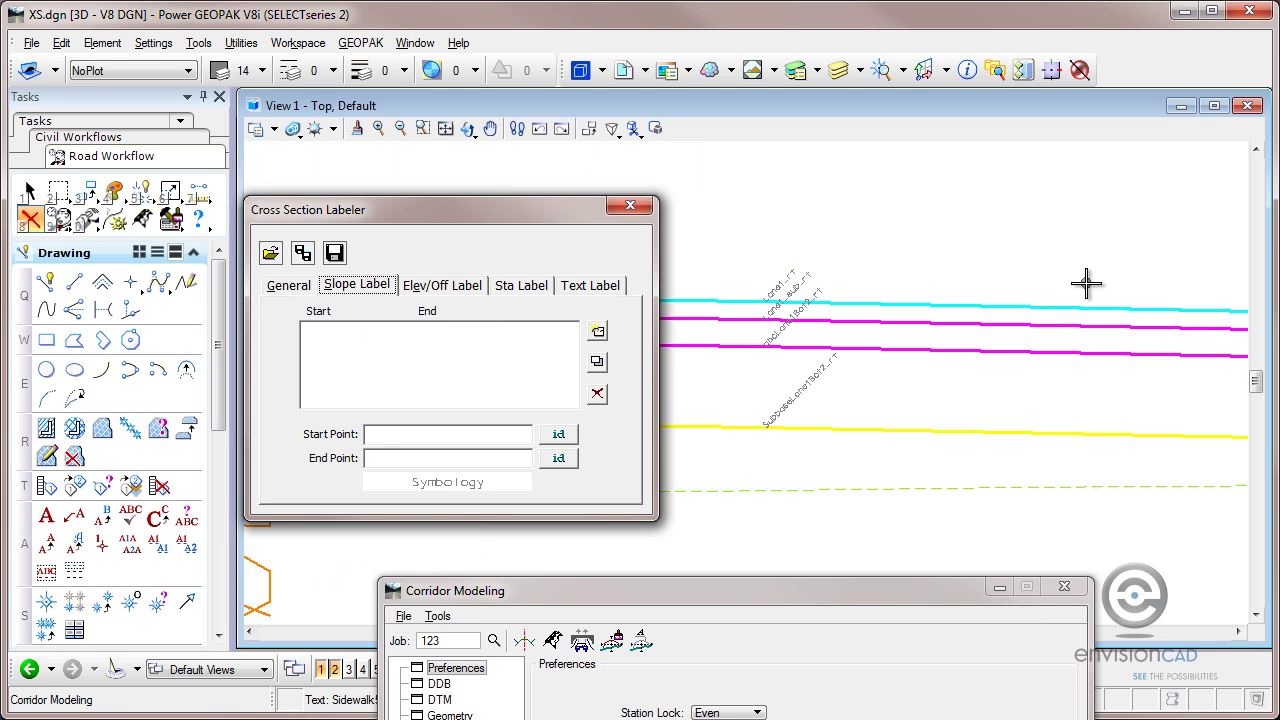
# - Load the LabelSet2.xlp preference file into the labeler and move Corridor Modeling aside
pyautogui.click(270, 253)
pyautogui.click(457, 428)
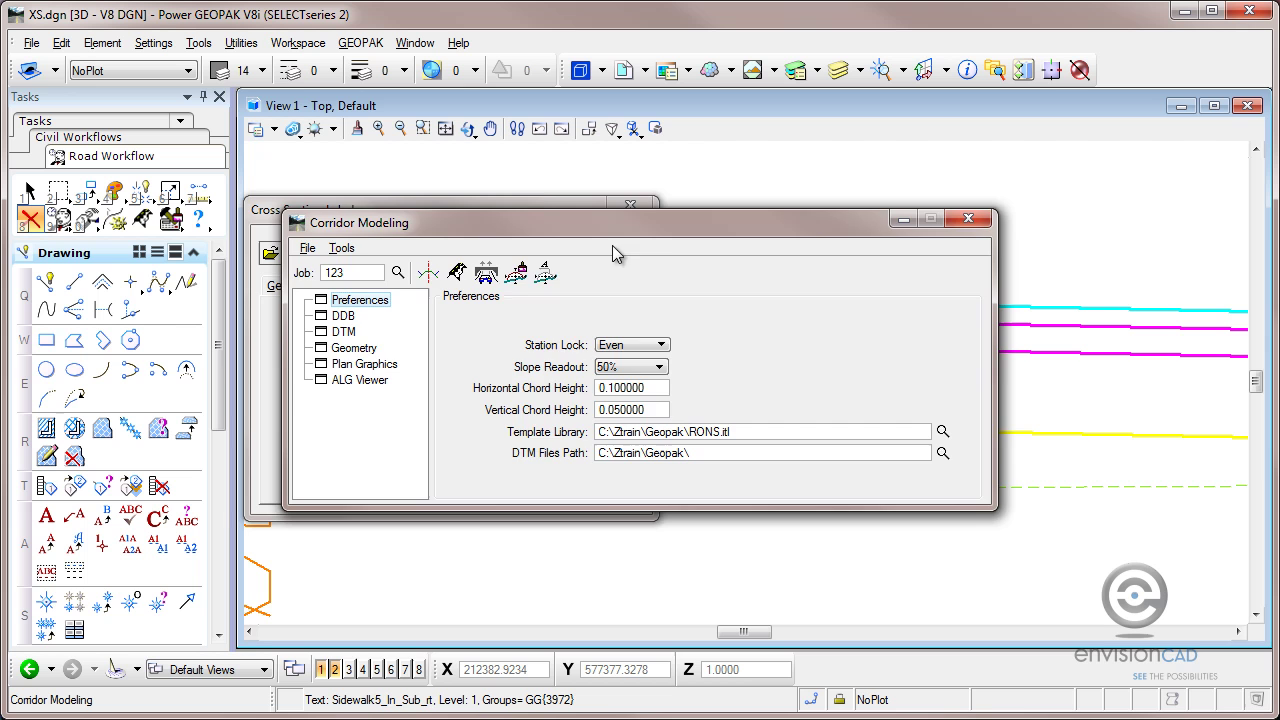
pyautogui.click(540, 198)
pyautogui.moveTo(682, 222); pyautogui.dragTo(760, 636)
# - Inspect the Centerline slope label and its attributes, closing them without changes
pyautogui.click(340, 329)
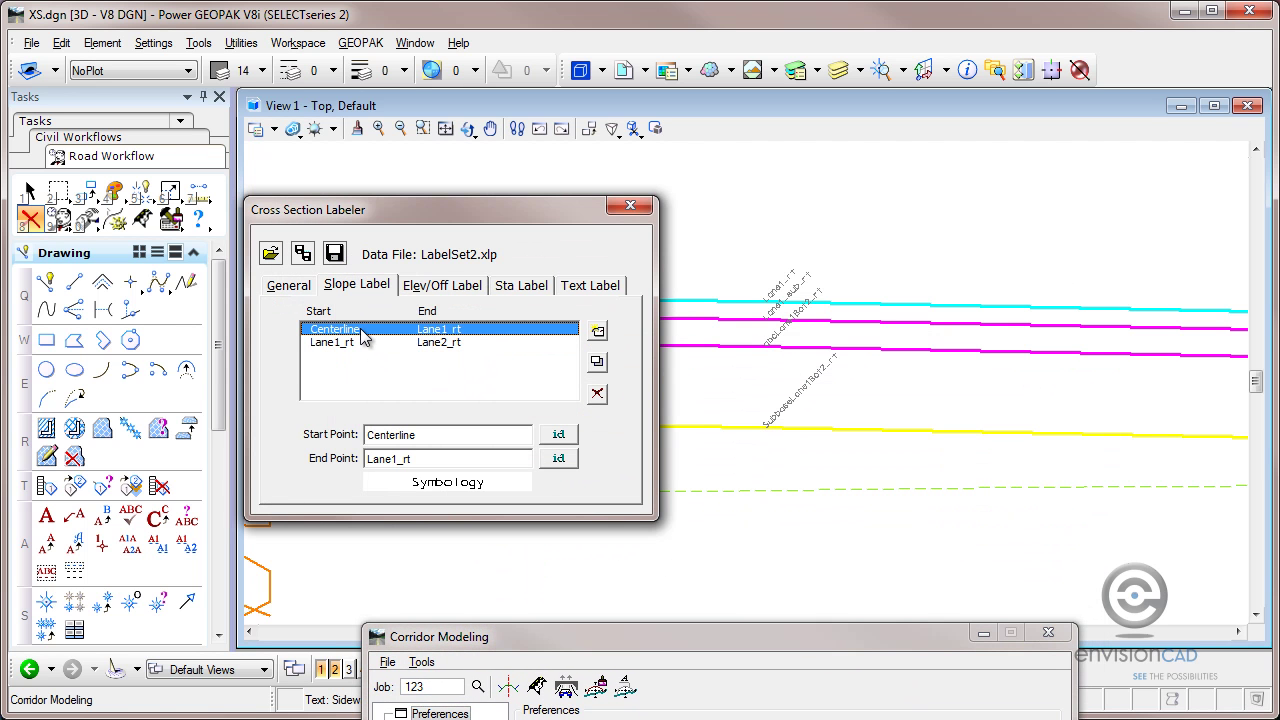
pyautogui.scroll(-3, 806, 303)
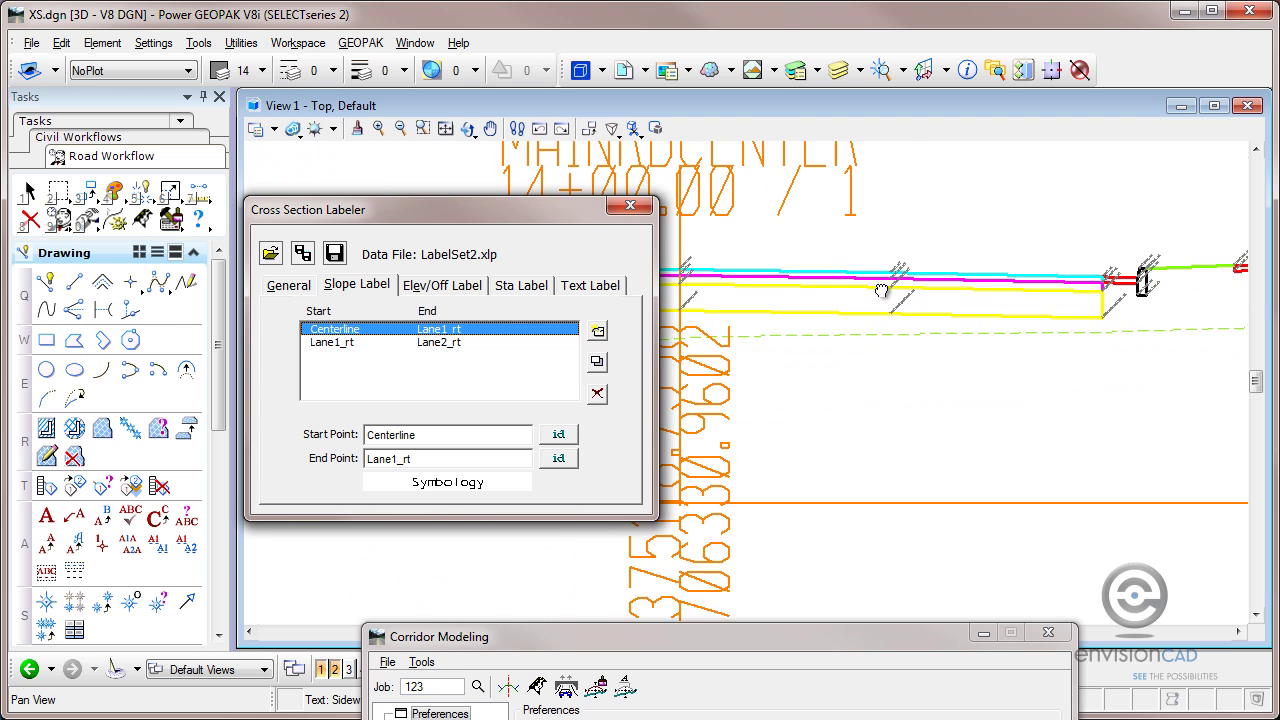
pyautogui.scroll(4, 729, 229)
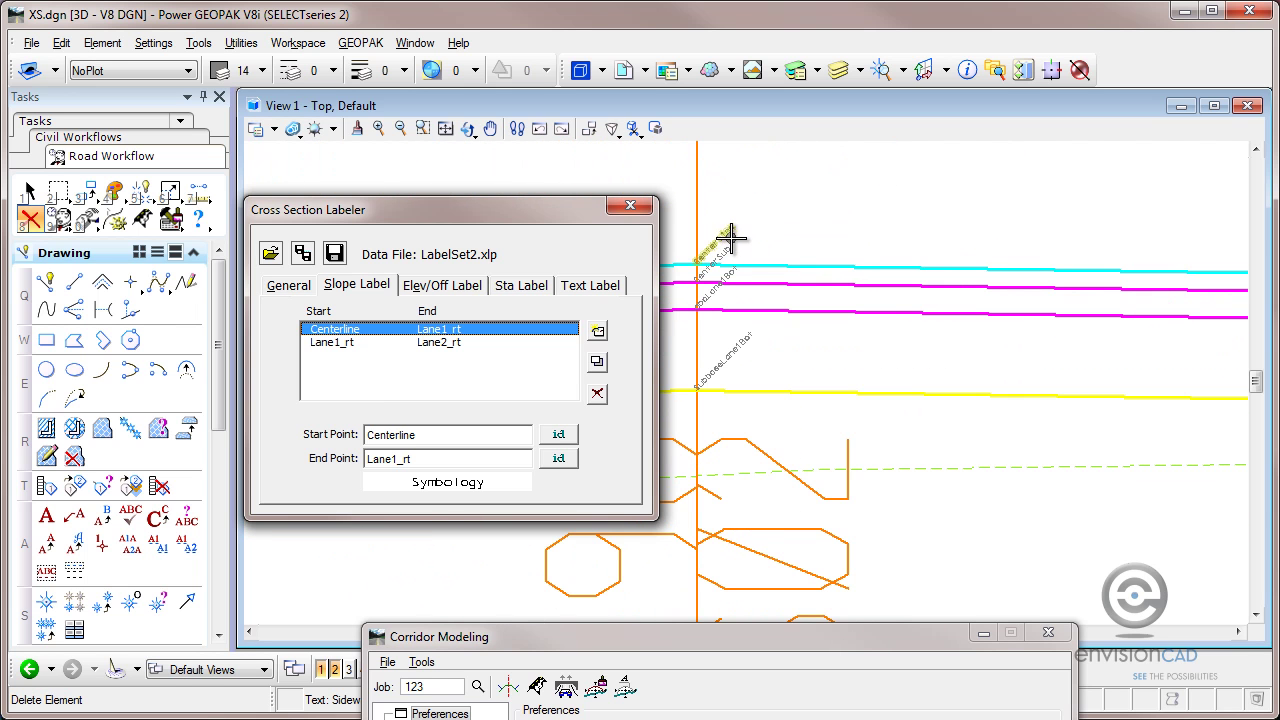
pyautogui.scroll(-2, 958, 270)
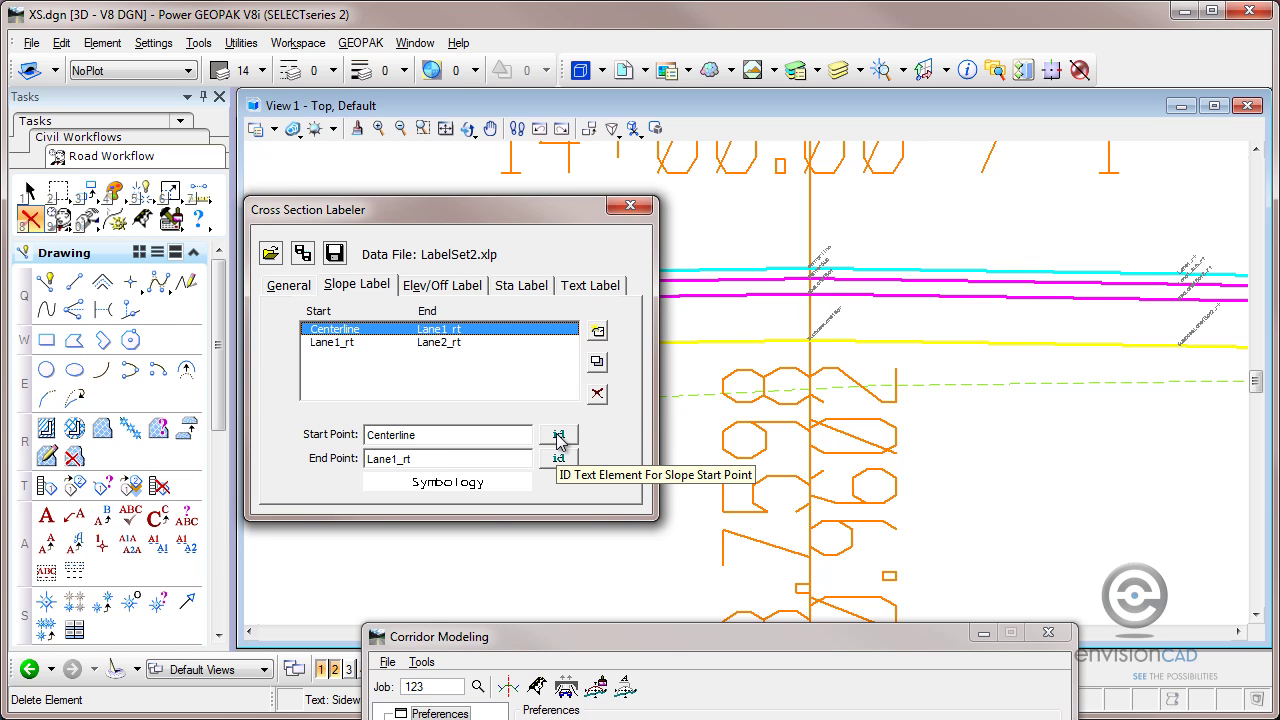
pyautogui.doubleClick(452, 493)
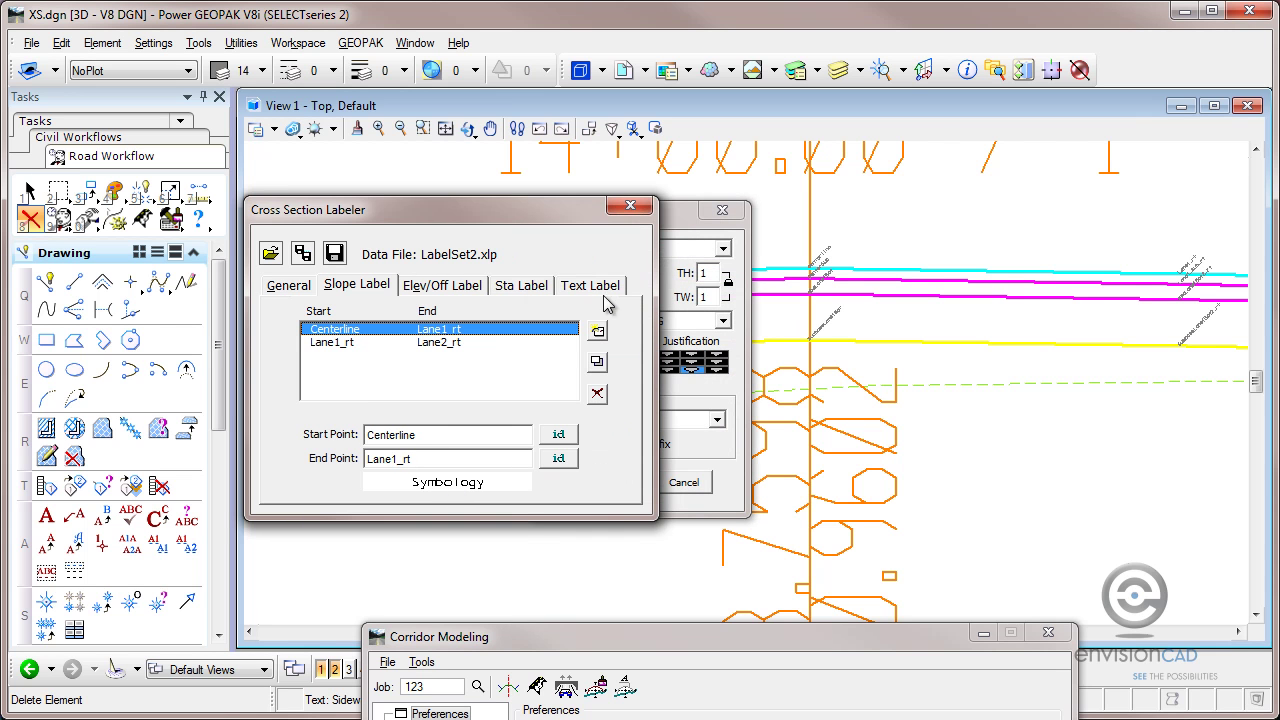
pyautogui.click(678, 225)
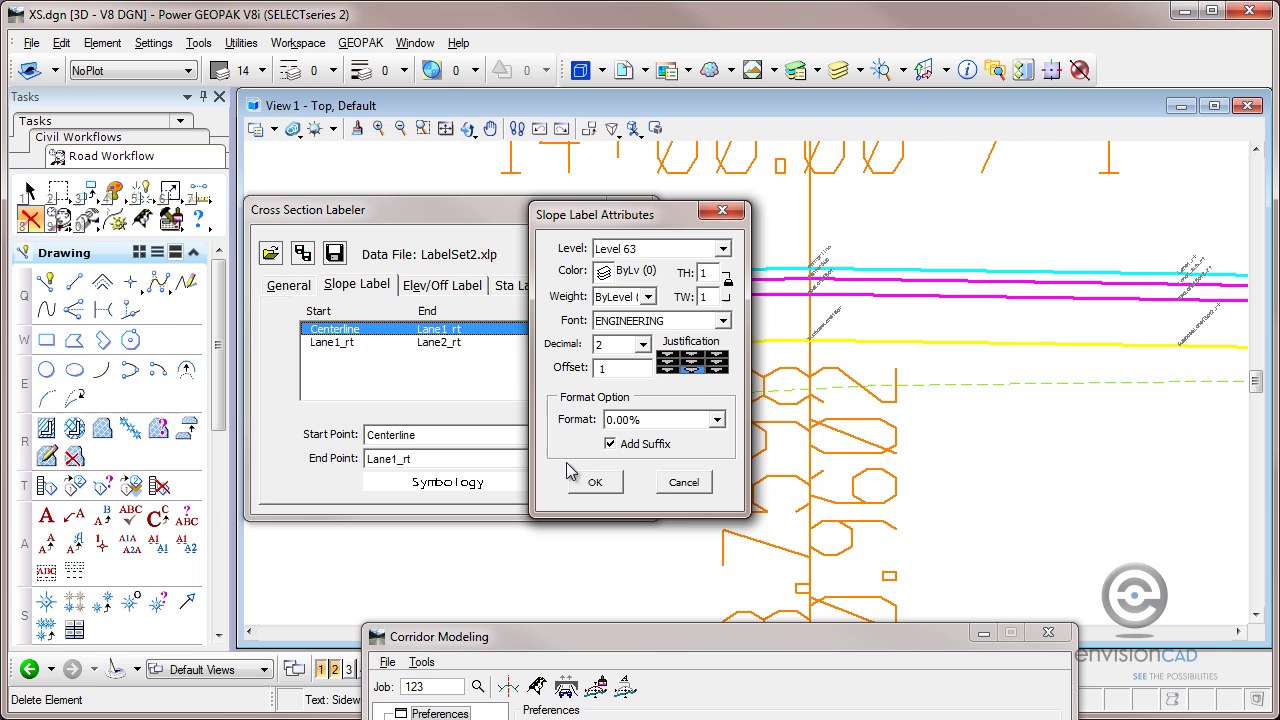
pyautogui.click(685, 483)
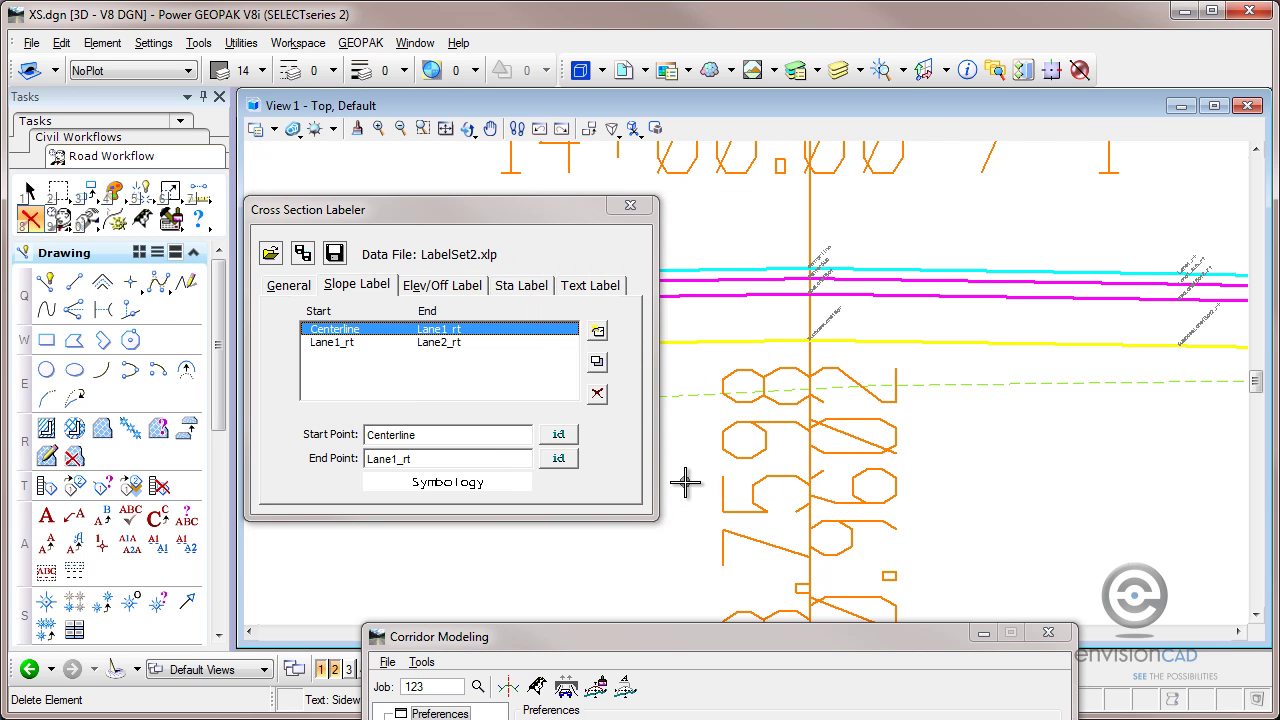
# - Review the Elev/Off, Sta and Text Label tabs, including the SB LIMIT label, then return to General
pyautogui.click(443, 288)
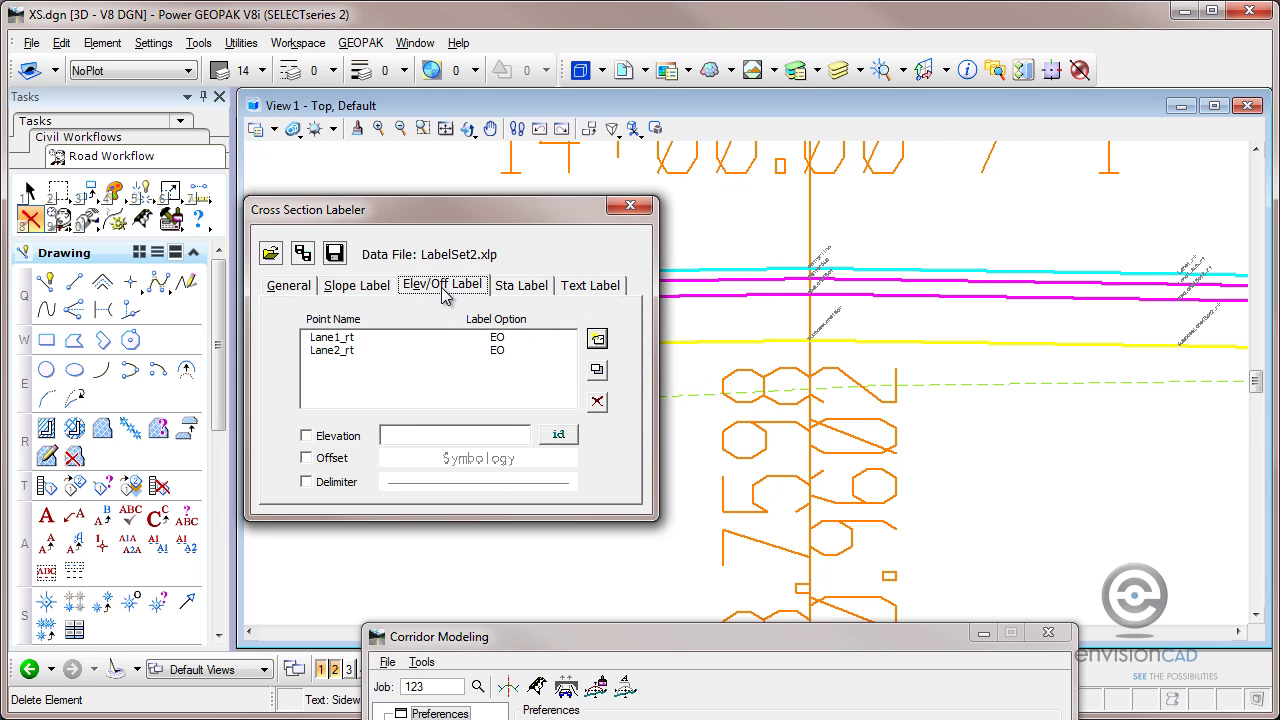
pyautogui.click(521, 288)
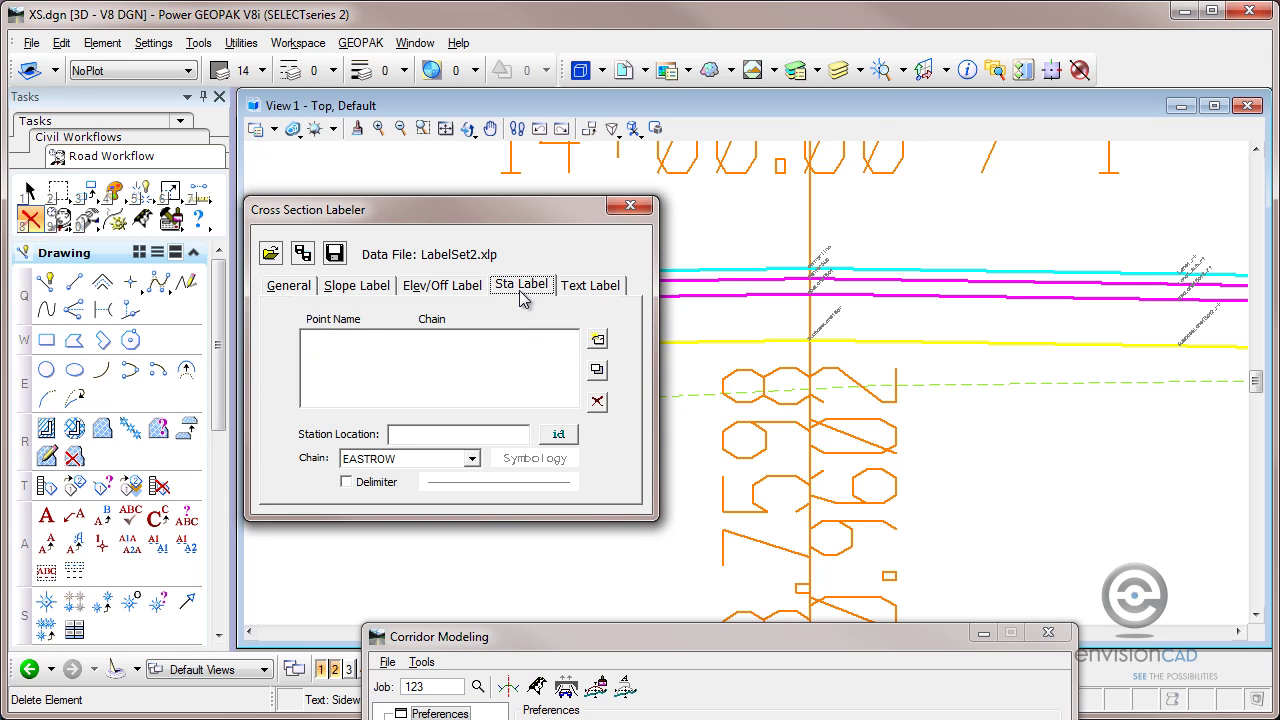
pyautogui.click(596, 288)
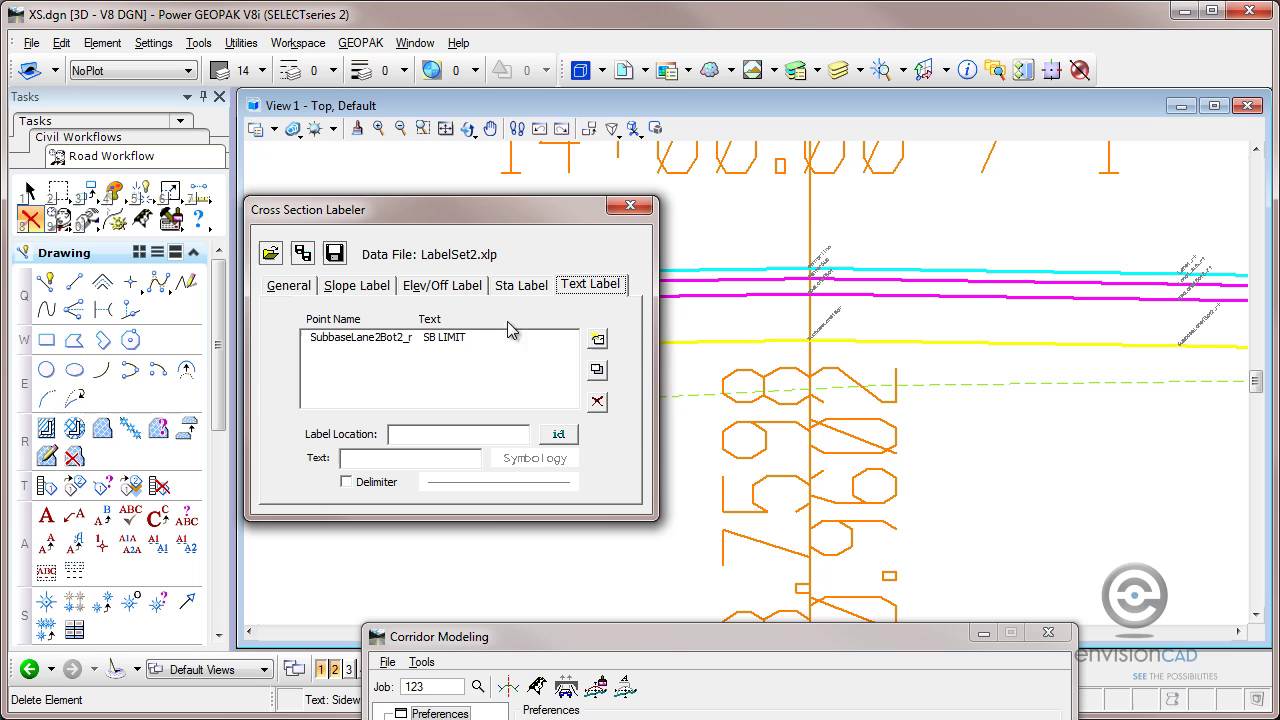
pyautogui.click(470, 341)
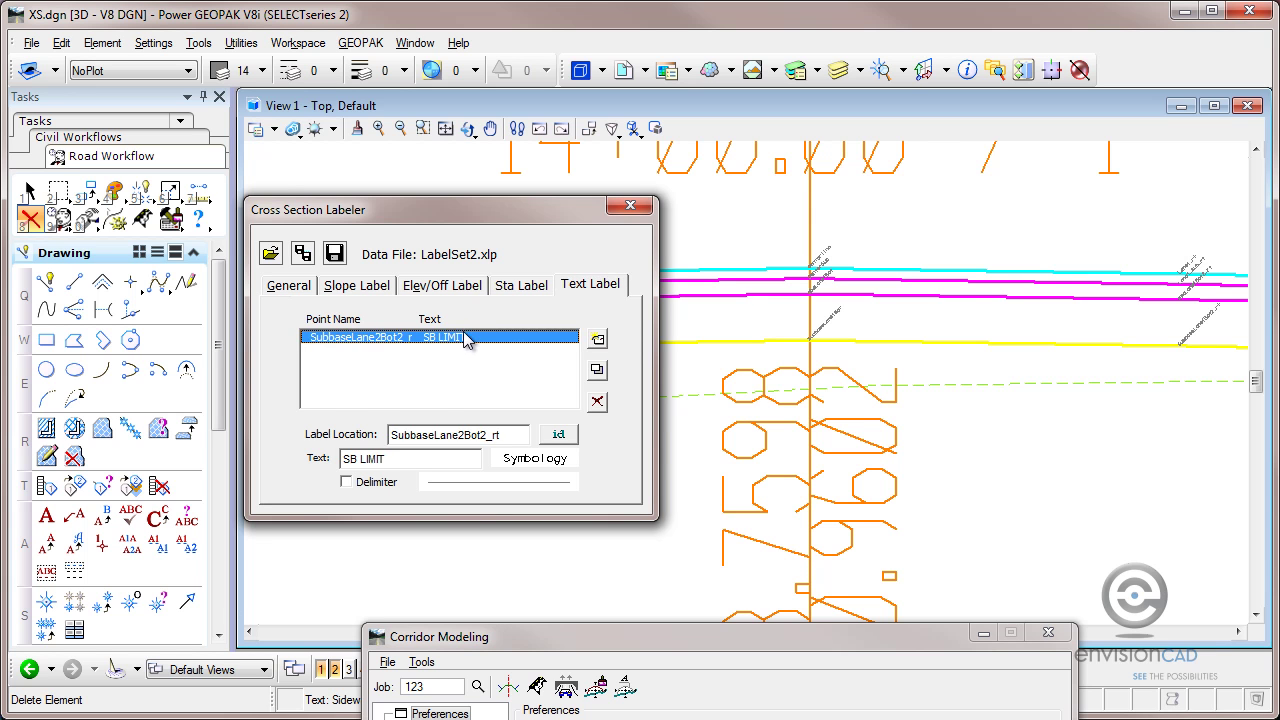
pyautogui.click(286, 288)
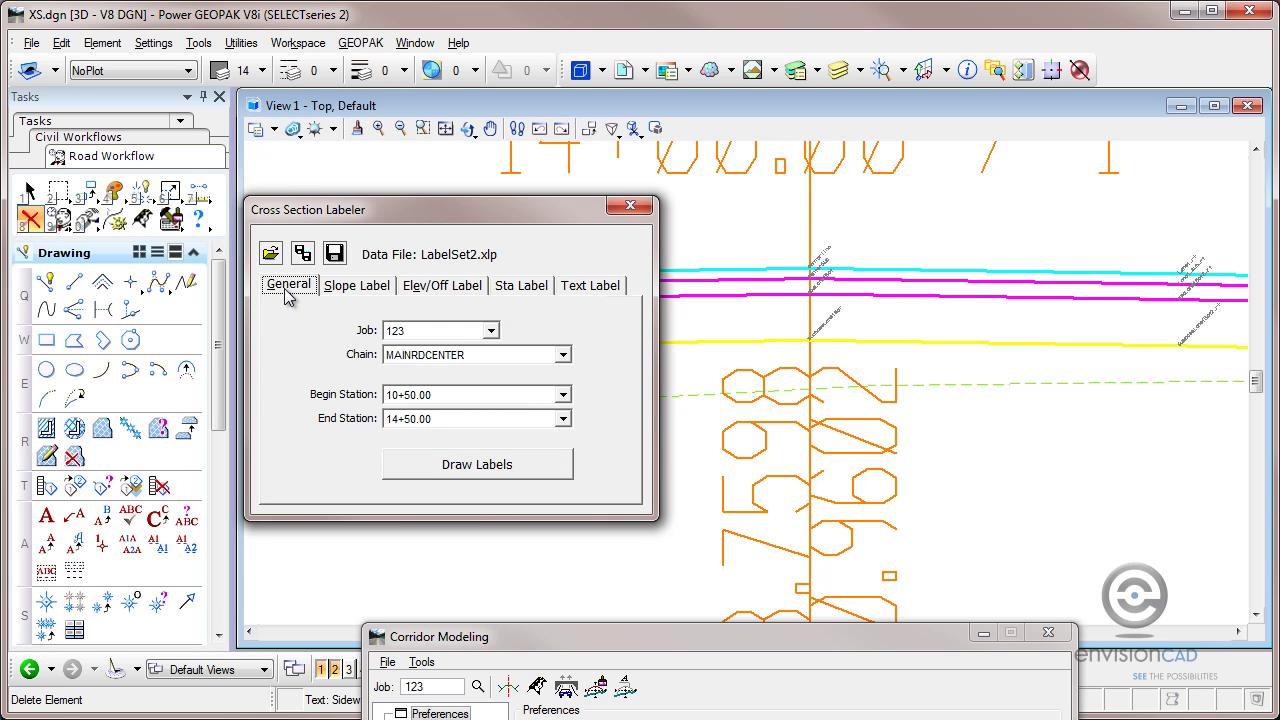
# - Draw labels and zoom to check the 1.50%, 2.00%, EL/OFF and SB LIMIT labels on 14+00.00
pyautogui.click(465, 470)
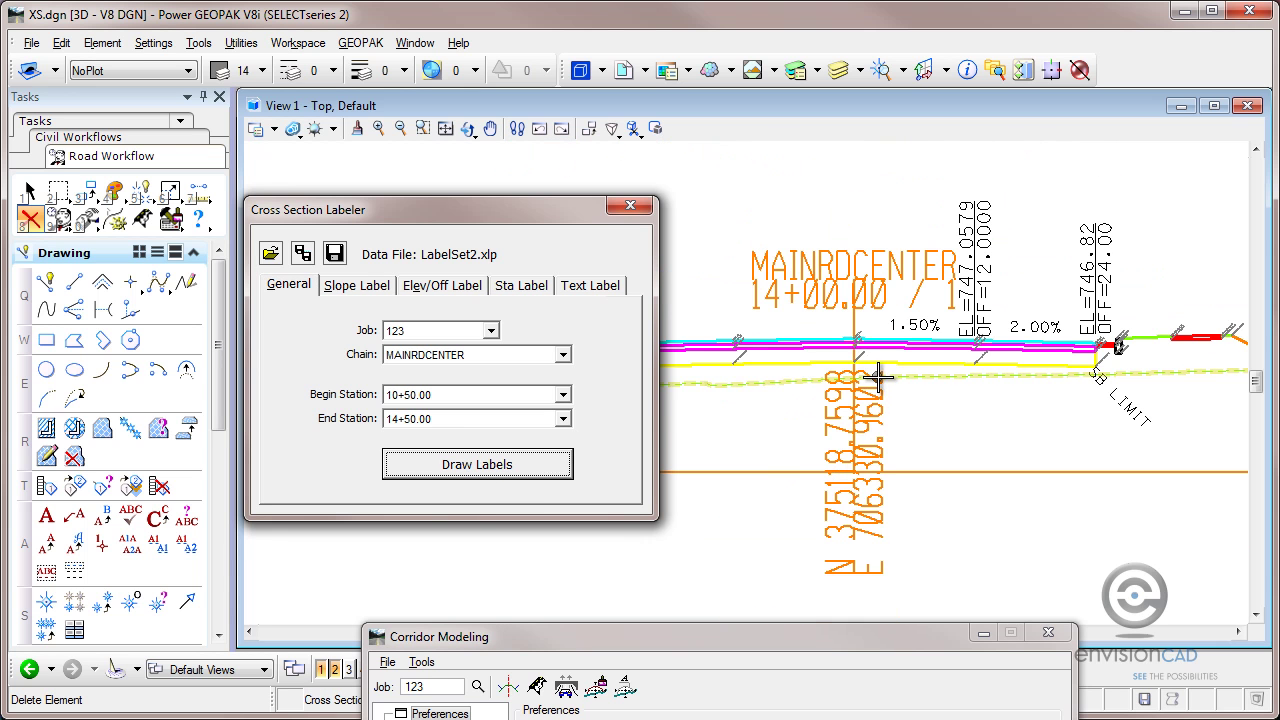
pyautogui.scroll(3, 849, 390)
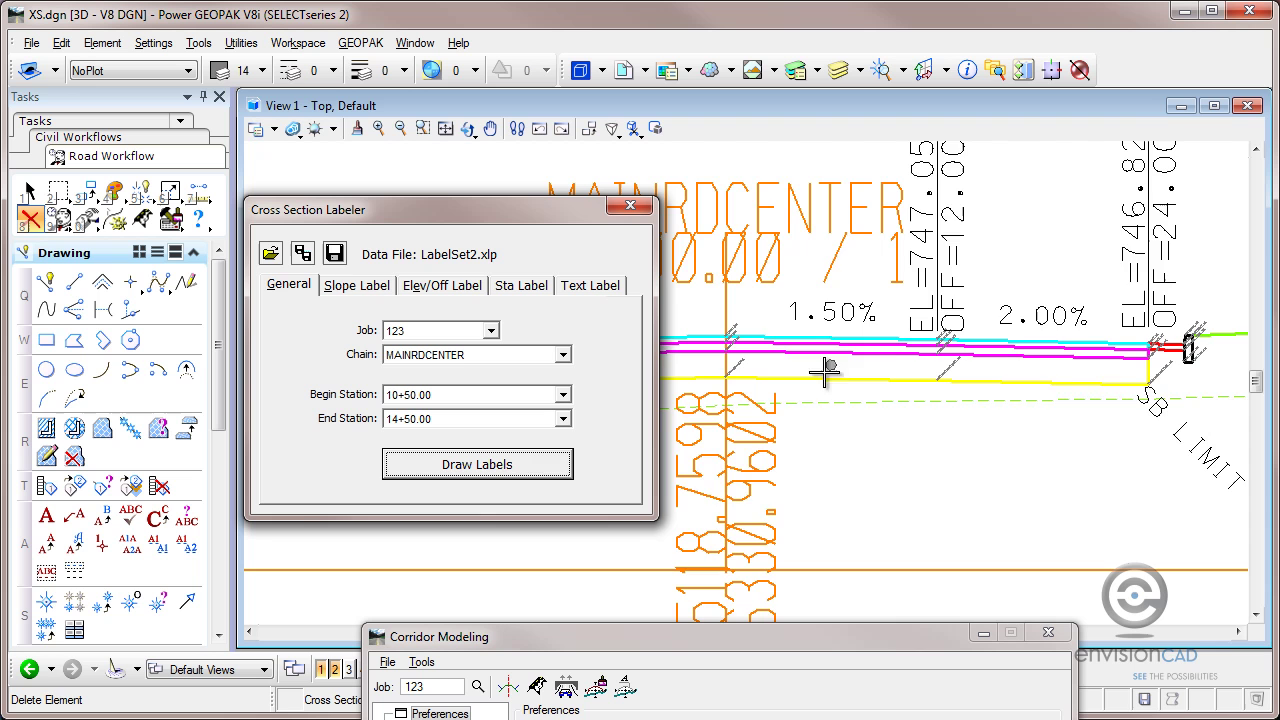
pyautogui.scroll(-3, 835, 395)
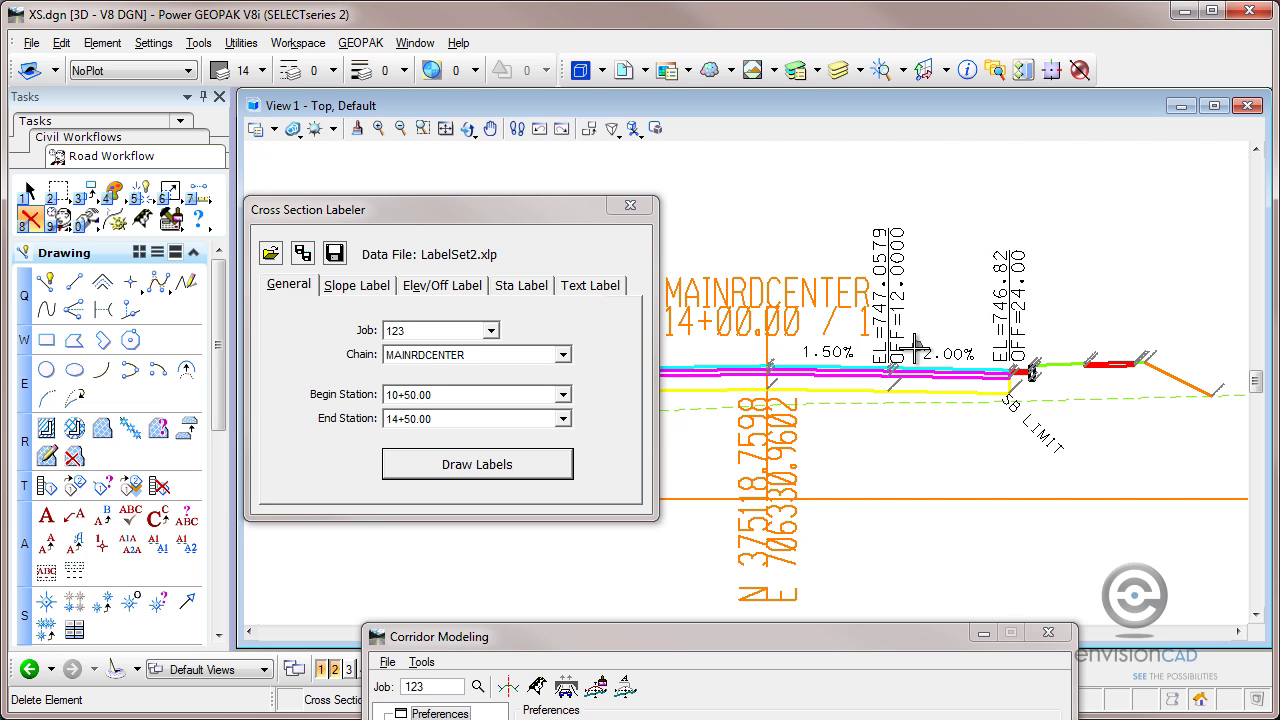
pyautogui.scroll(8, 888, 368)
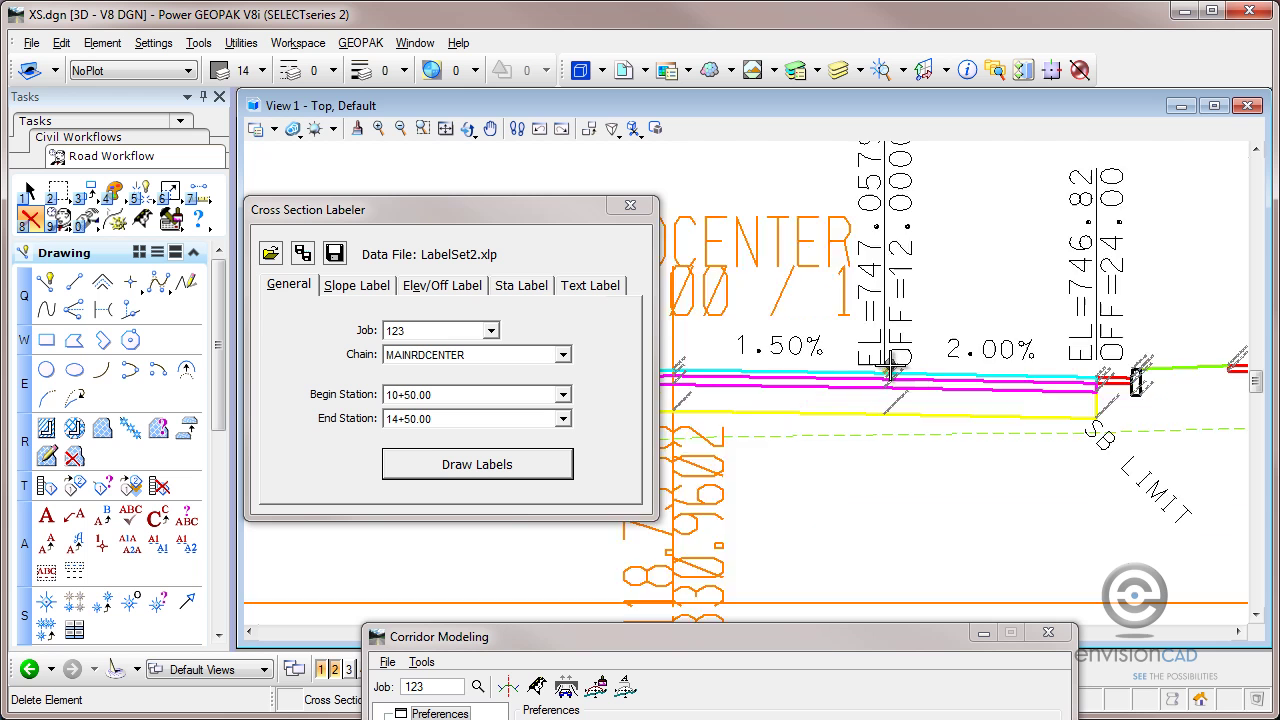
pyautogui.scroll(-8, 884, 380)
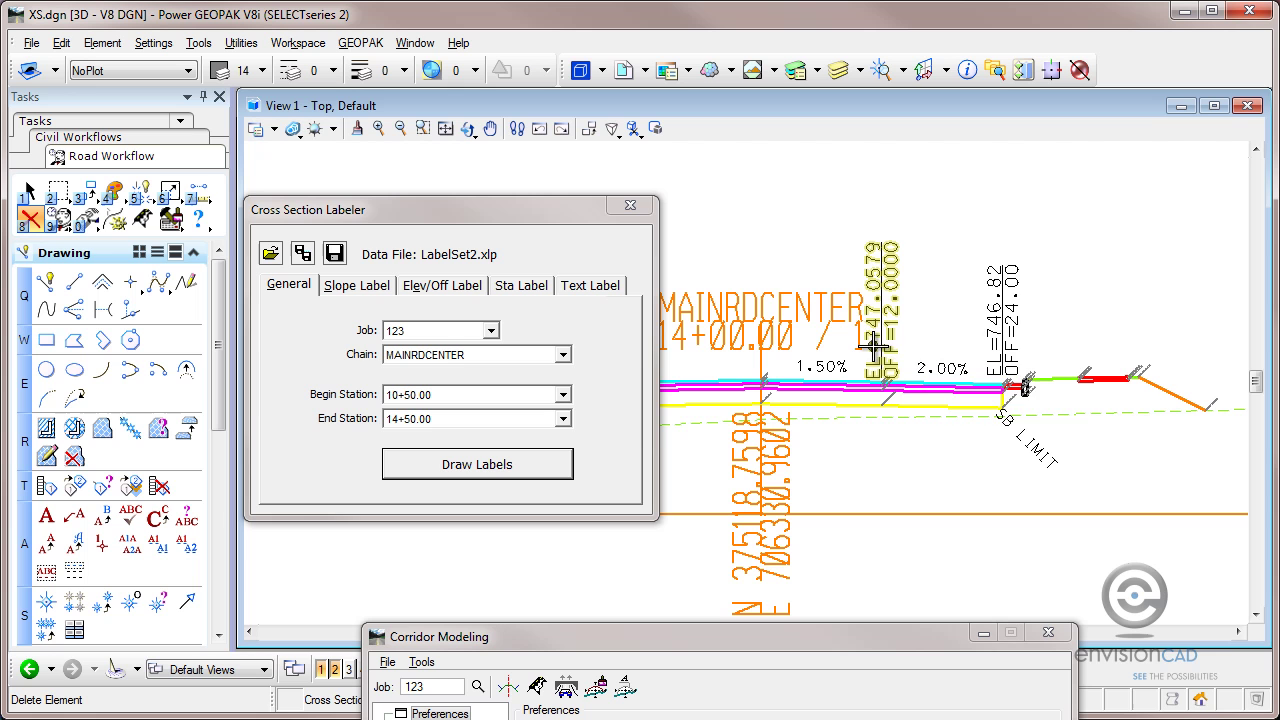
pyautogui.moveTo(998, 325)
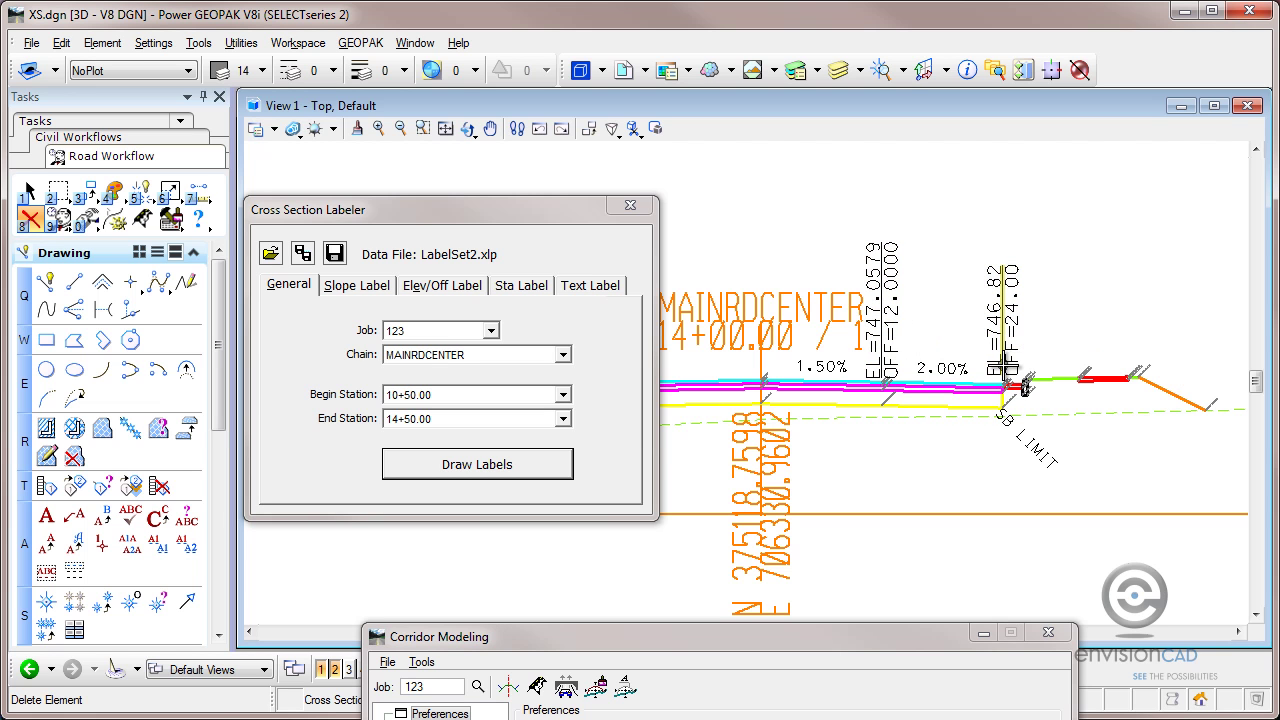
# - Change the Lane1_rt elevation/offset label symbology from 4 to 2 decimal places
pyautogui.click(438, 286)
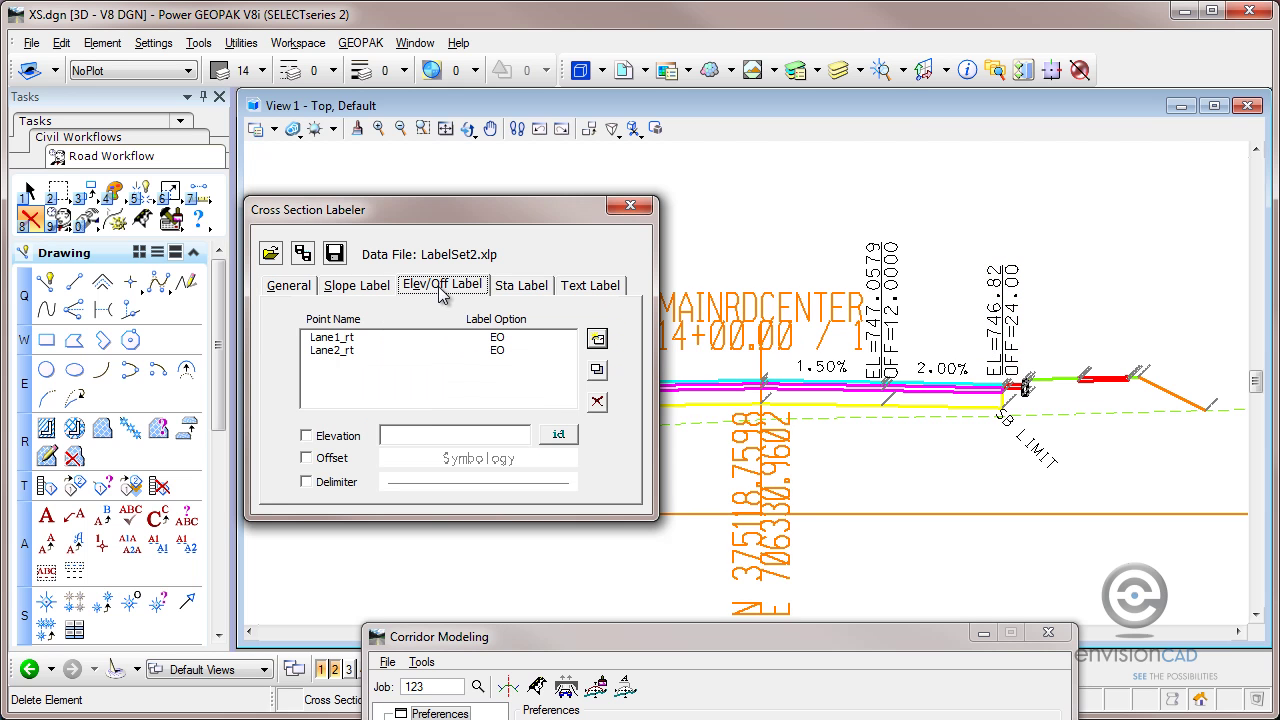
pyautogui.click(351, 339)
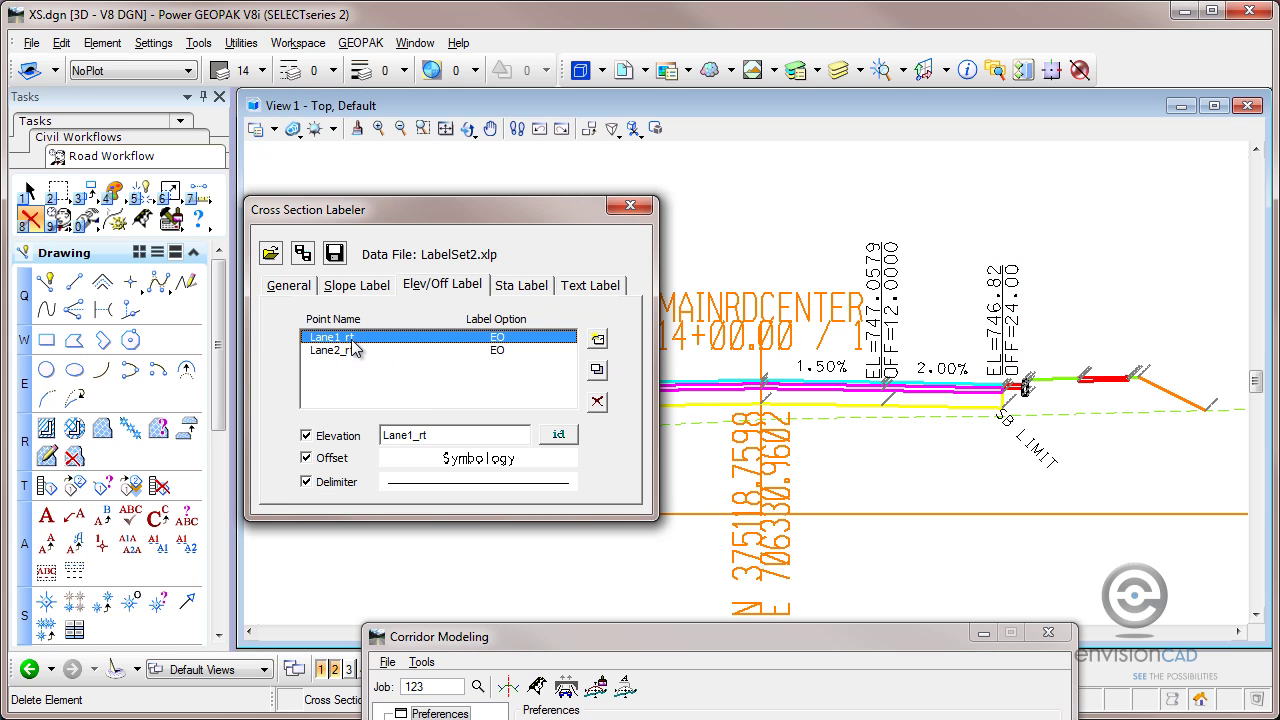
pyautogui.doubleClick(461, 471)
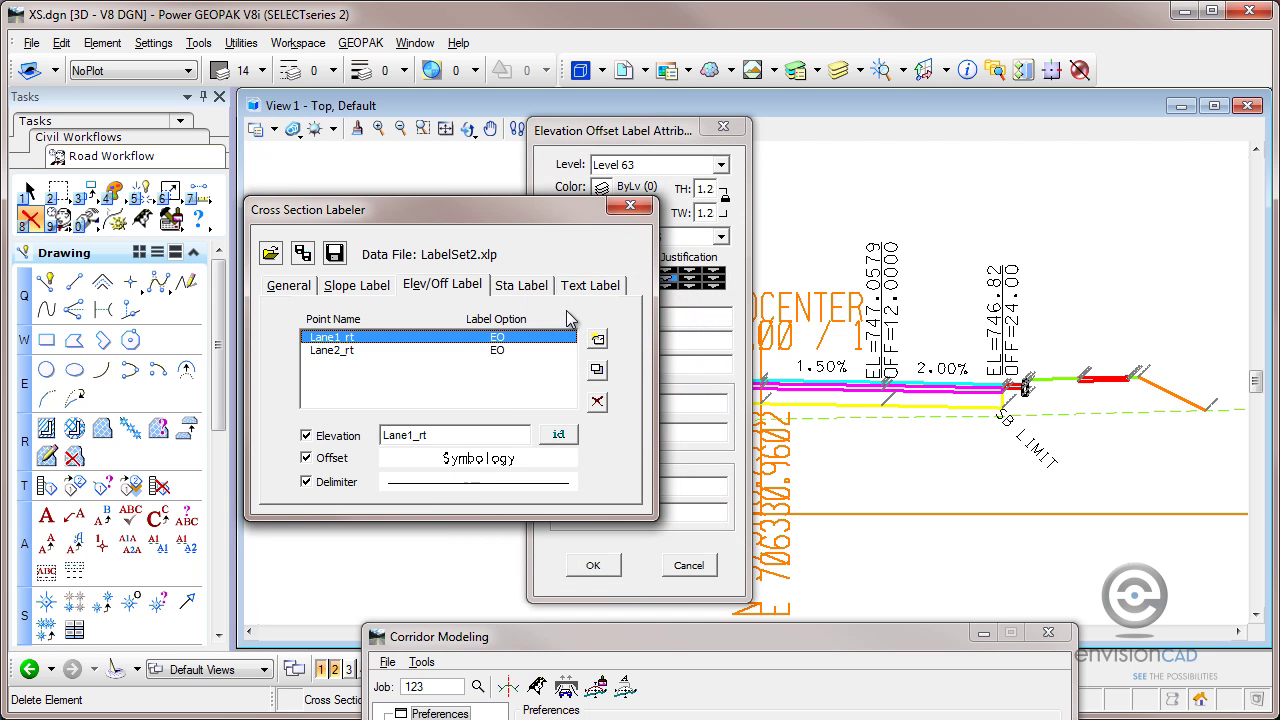
pyautogui.click(630, 135)
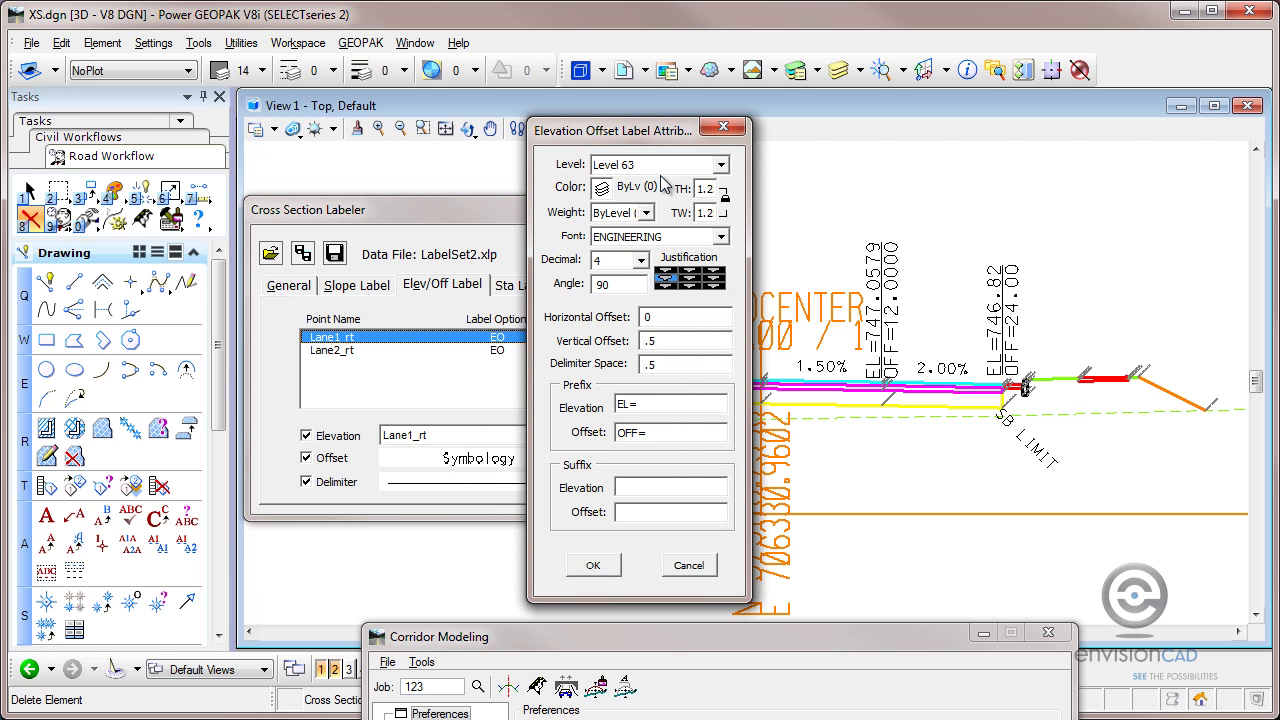
pyautogui.click(640, 260)
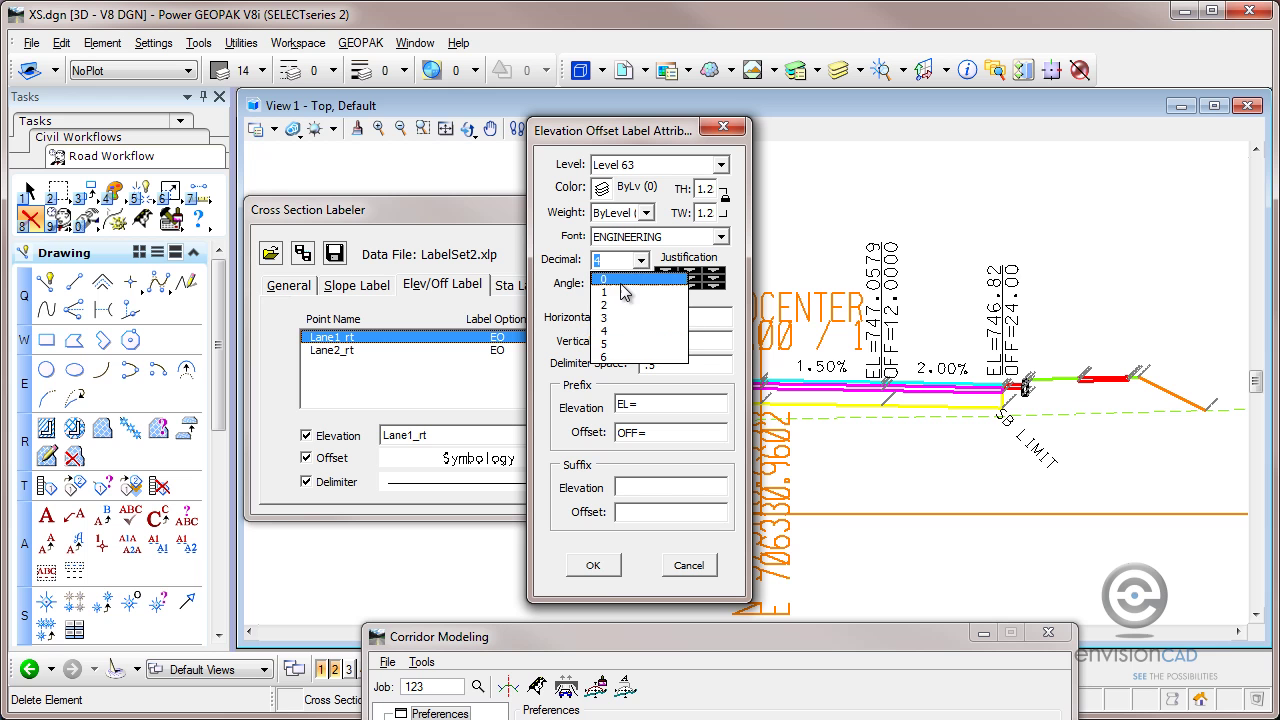
pyautogui.click(618, 306)
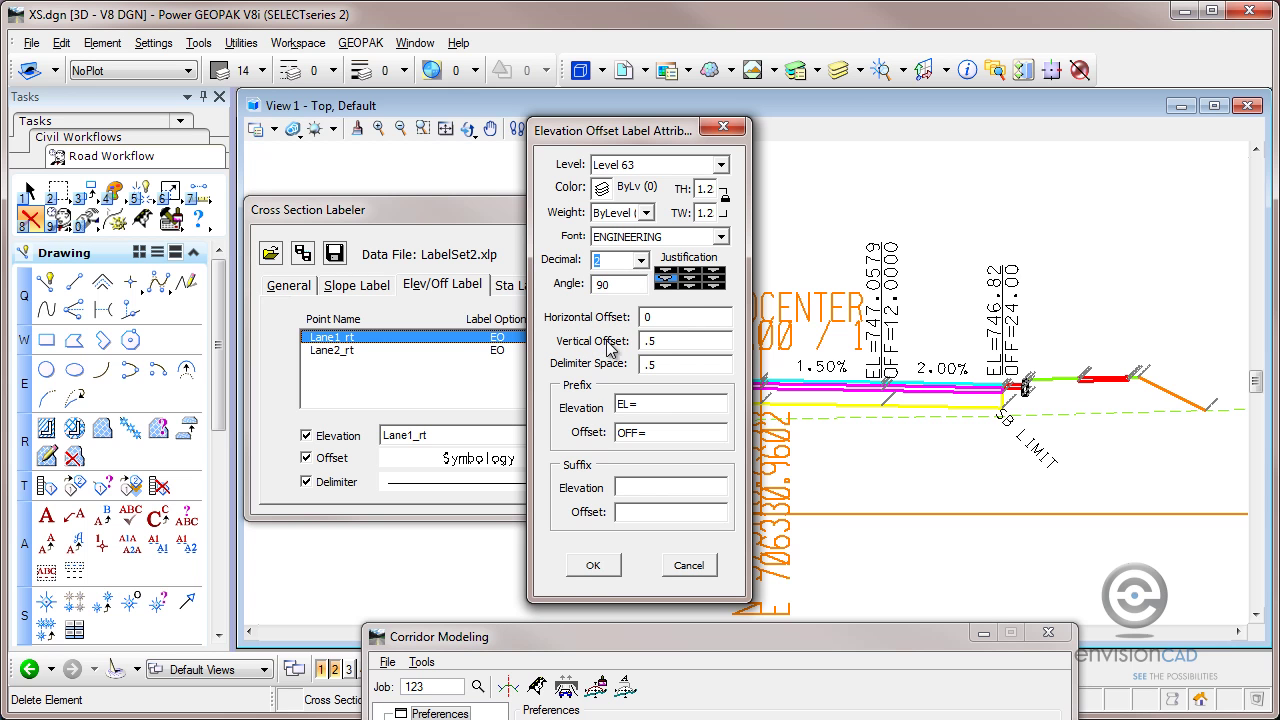
pyautogui.click(588, 565)
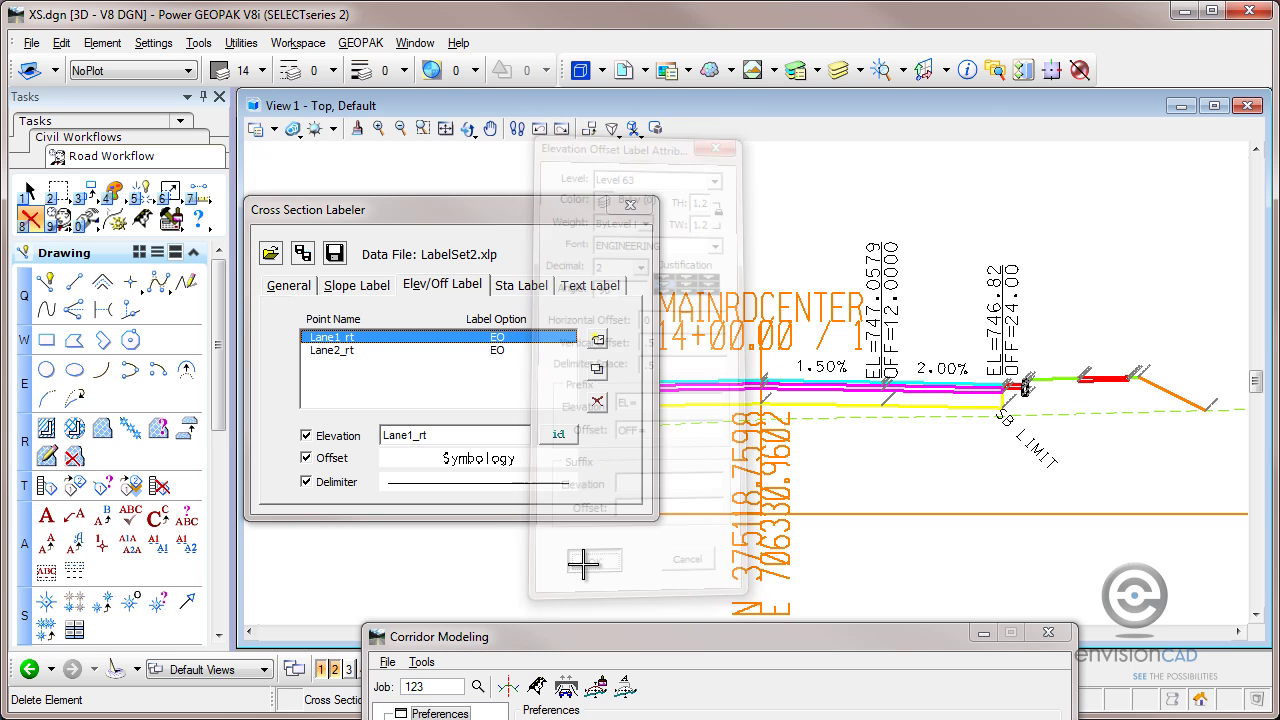
pyautogui.click(598, 372)
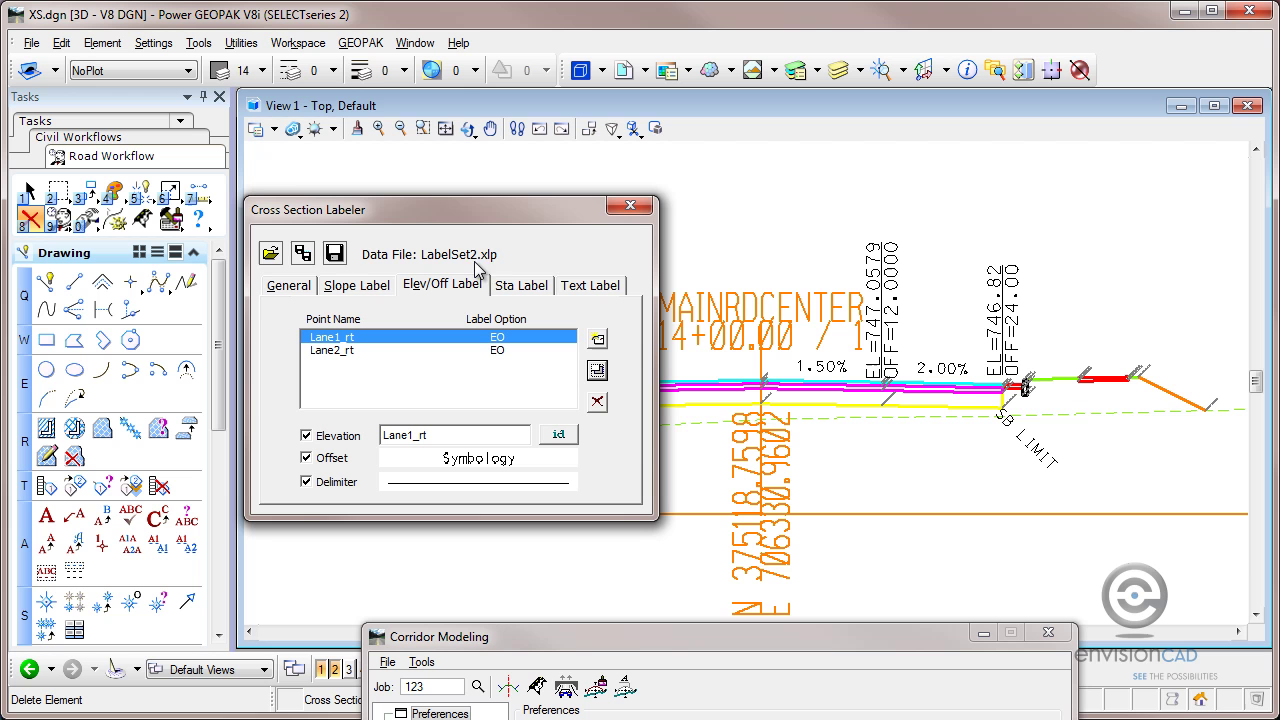
# - Save the label settings over LabelSet2.xlp, confirming the overwrite
pyautogui.click(311, 256)
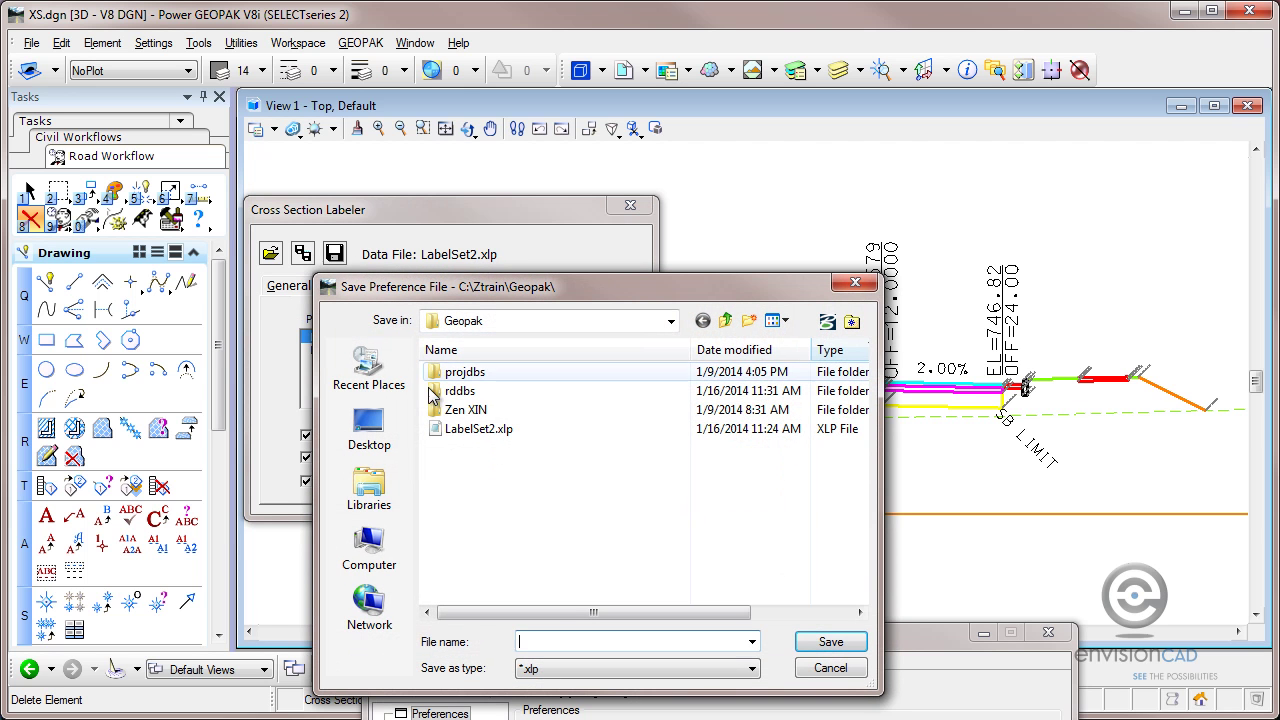
pyautogui.doubleClick(480, 428)
pyautogui.click(563, 333)
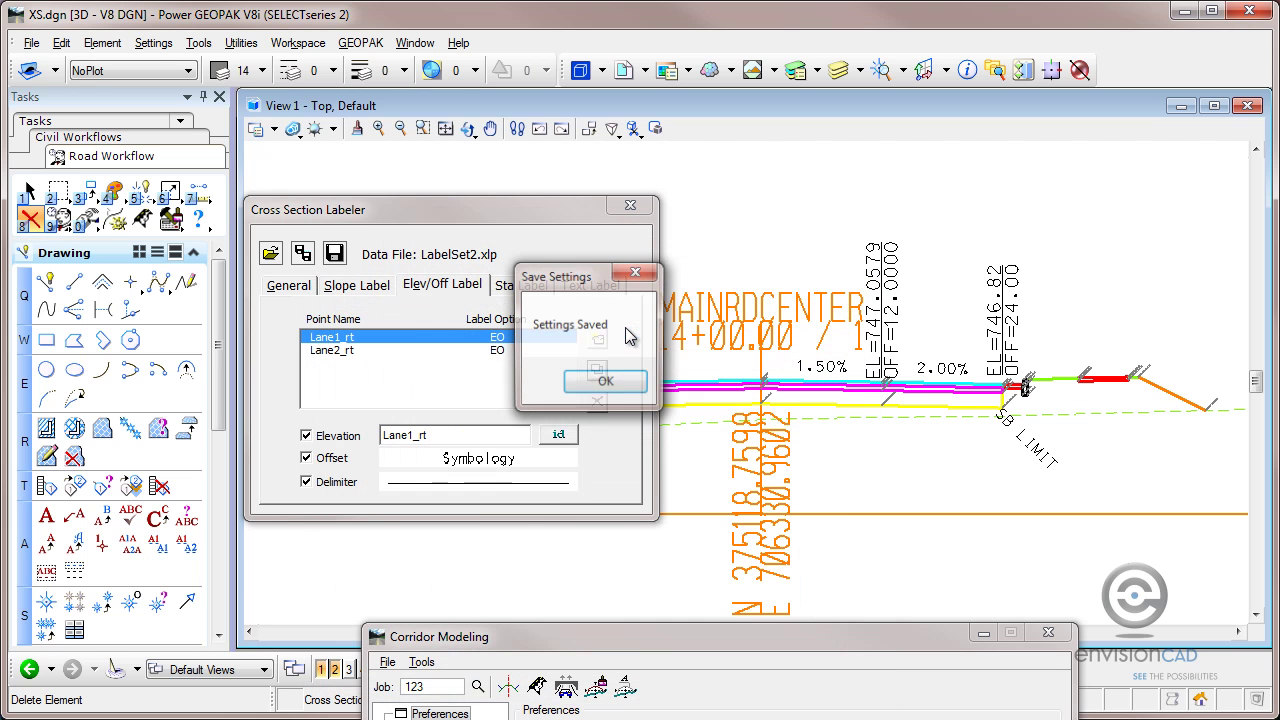
pyautogui.click(604, 382)
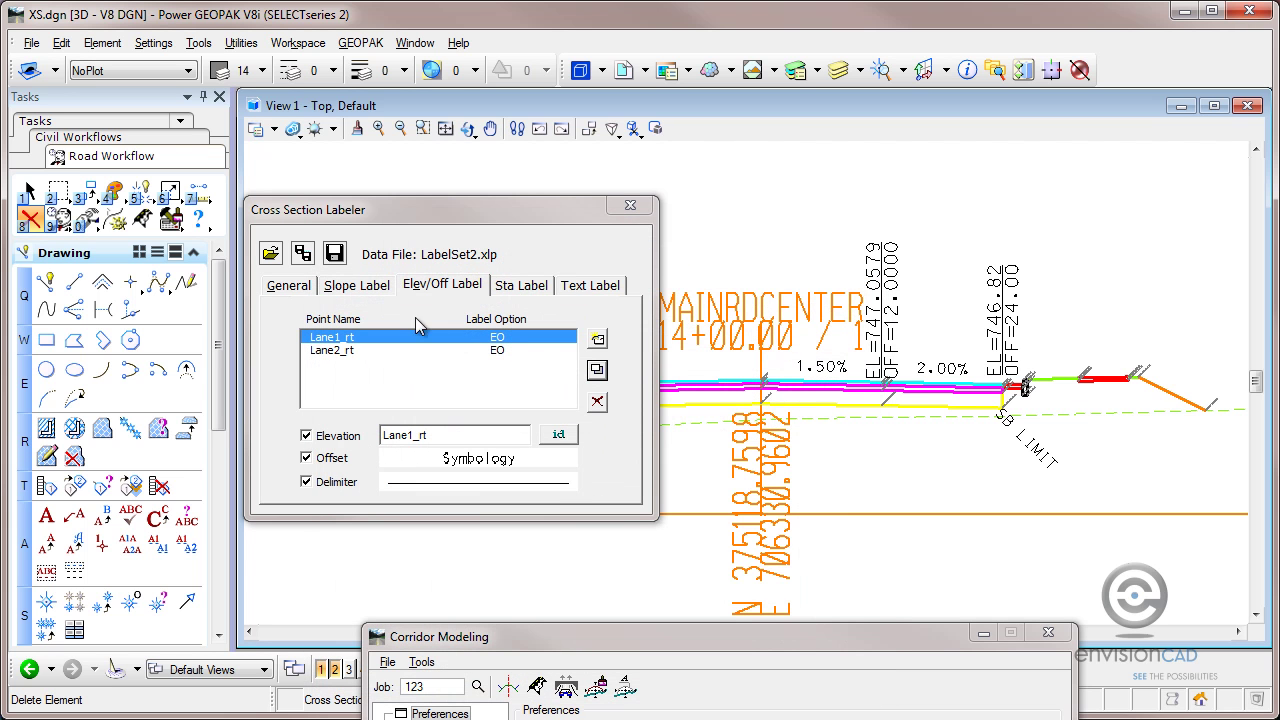
pyautogui.click(304, 290)
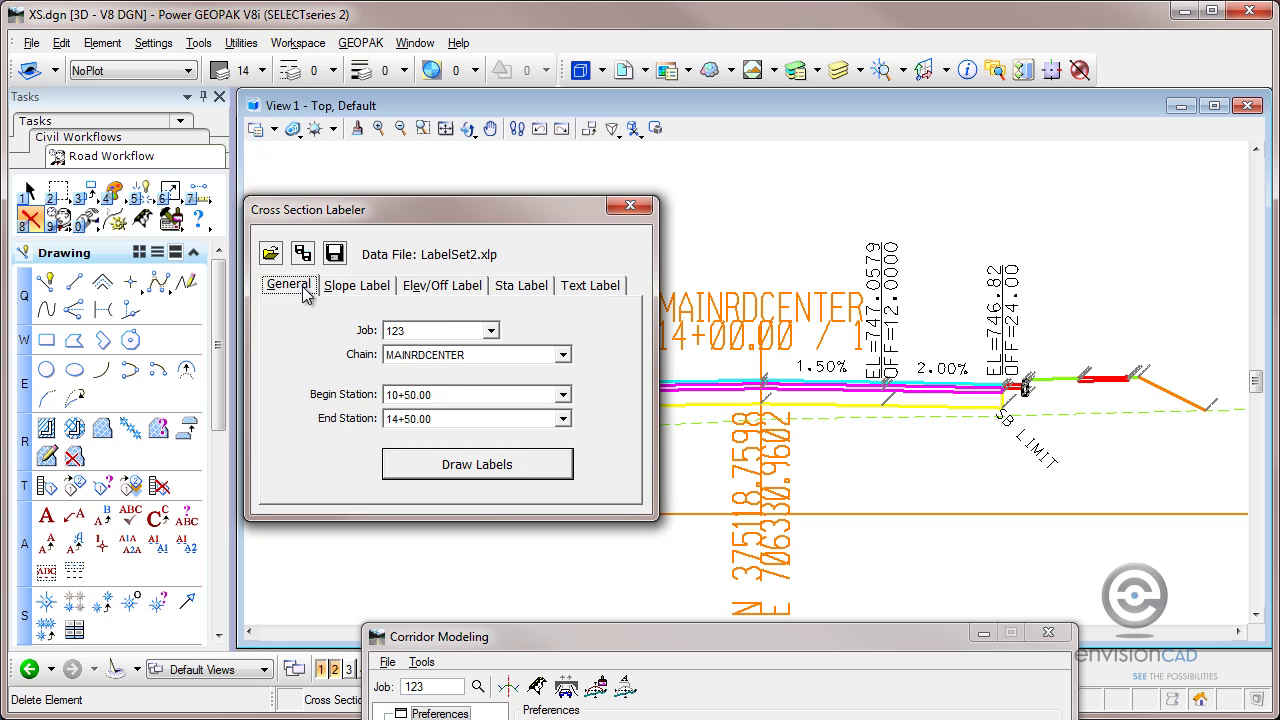
# - Delete the old four-decimal labels and redraw them as EL=747.06/OFF=12.00 and EL=746.82/OFF=24.00
pyautogui.click(477, 474)
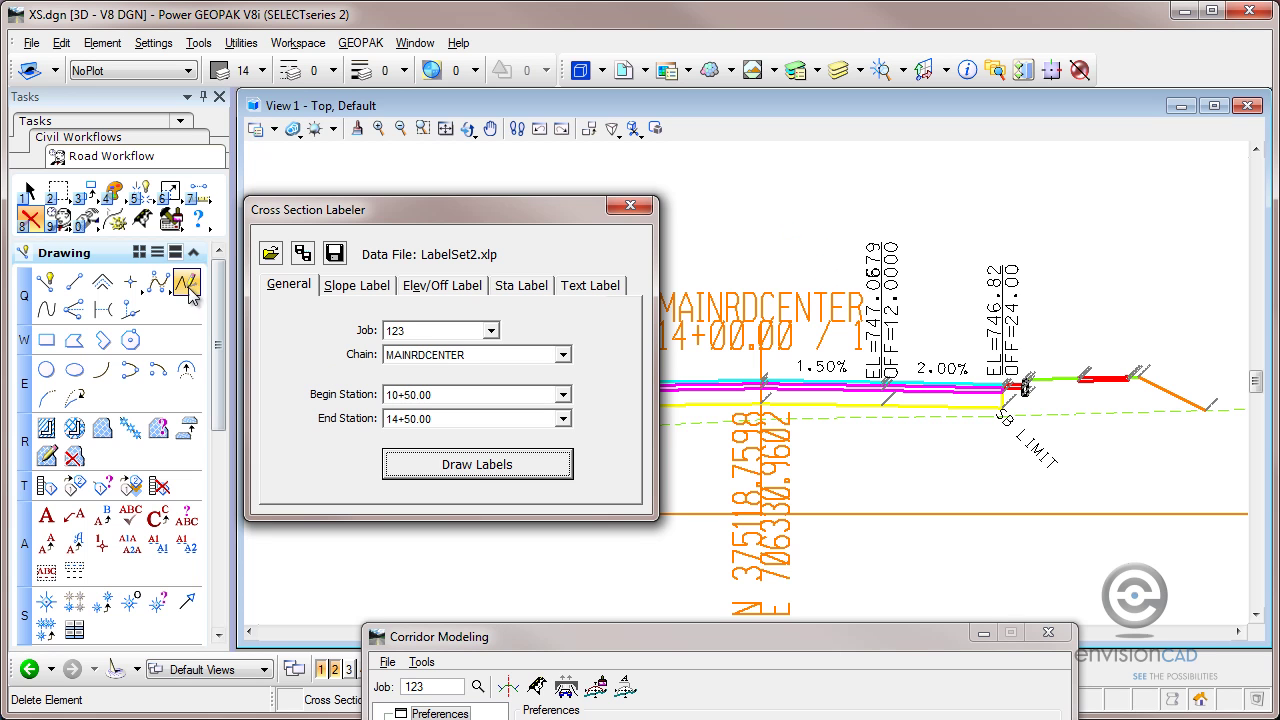
pyautogui.click(32, 222)
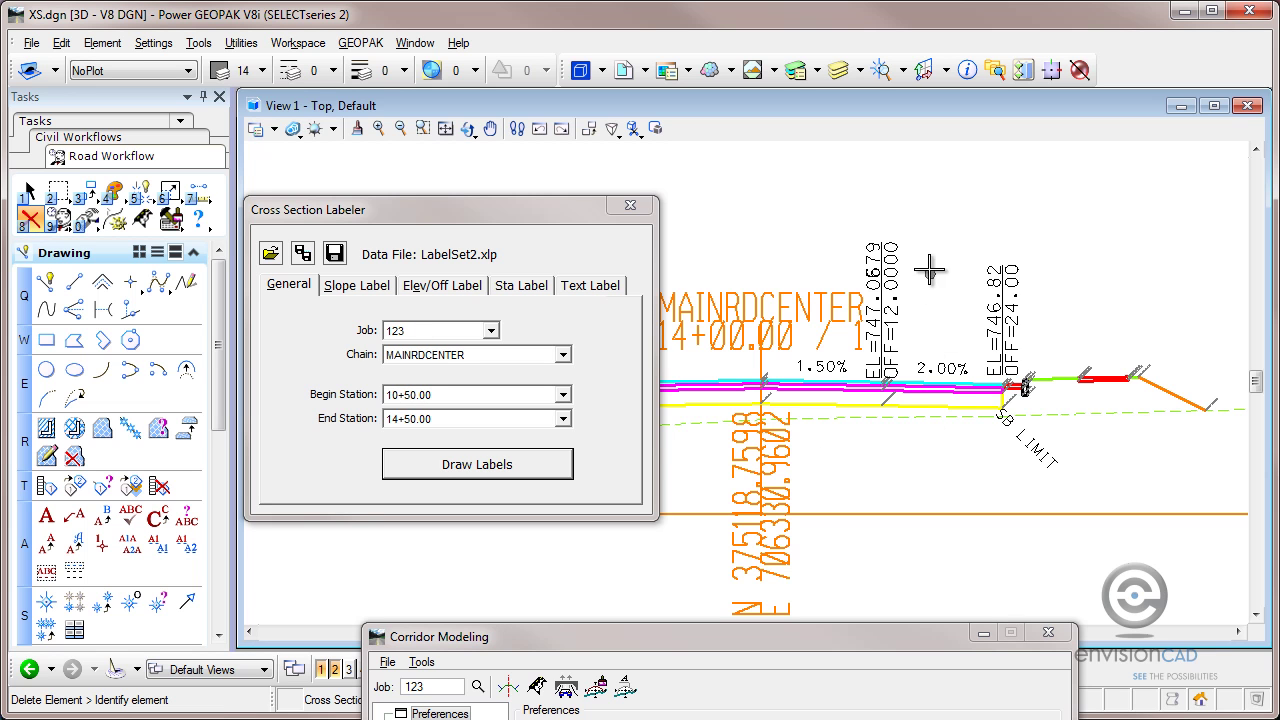
pyautogui.click(899, 244)
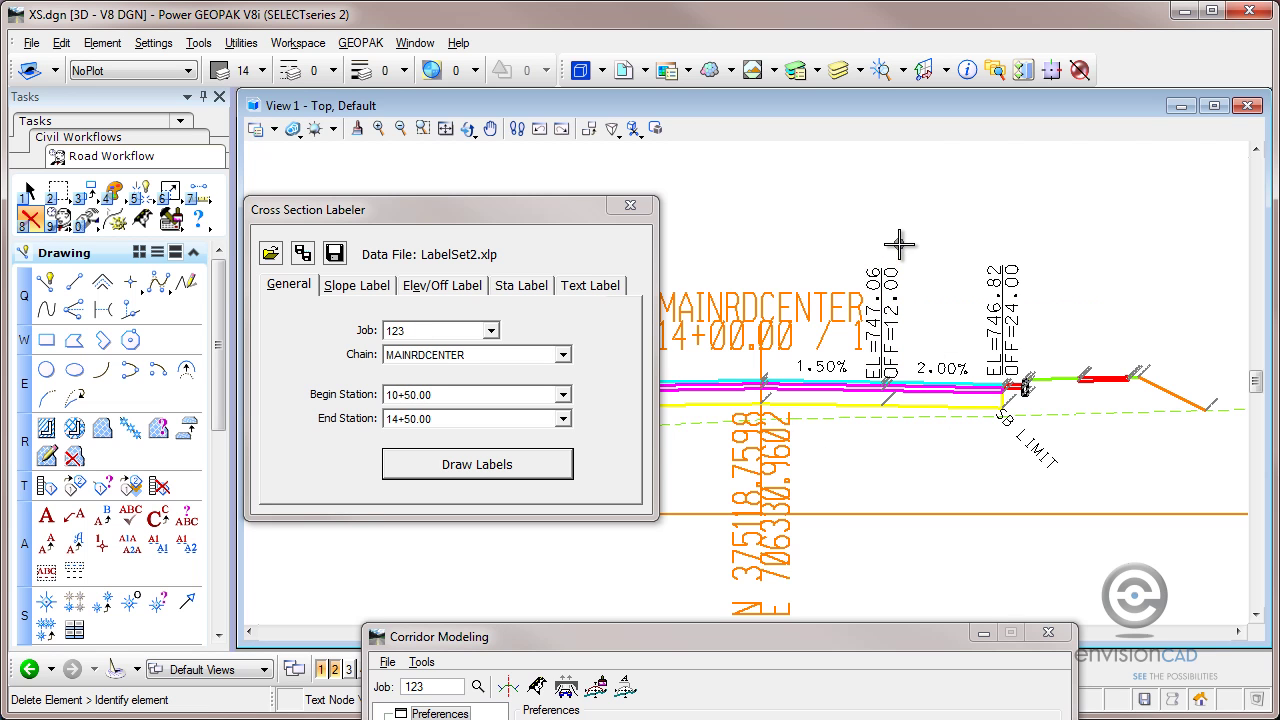
pyautogui.click(1008, 277)
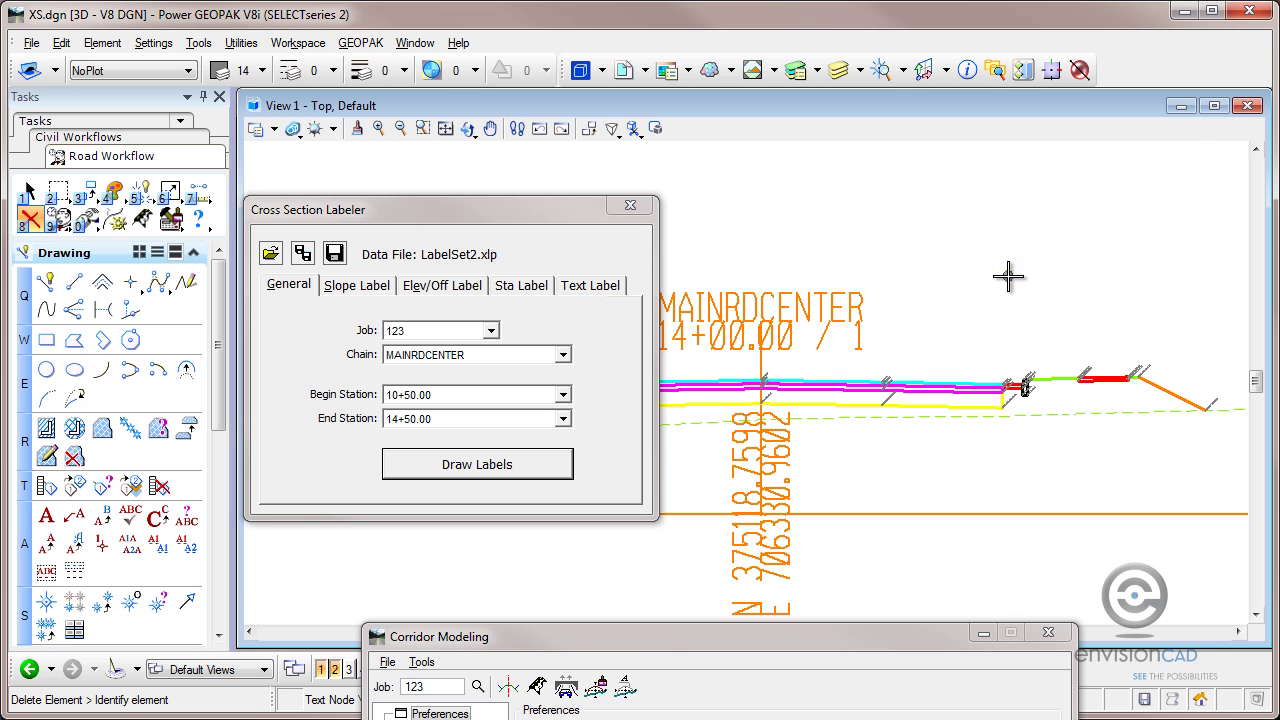
pyautogui.click(486, 466)
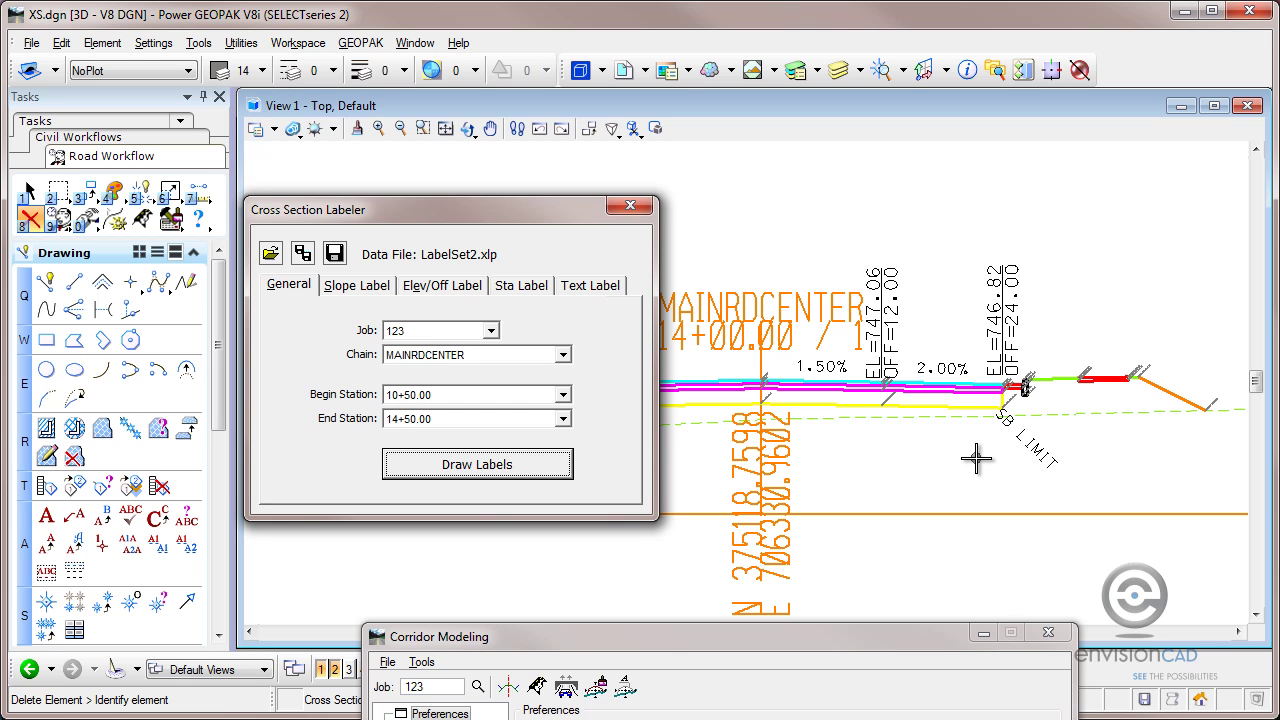
pyautogui.click(450, 287)
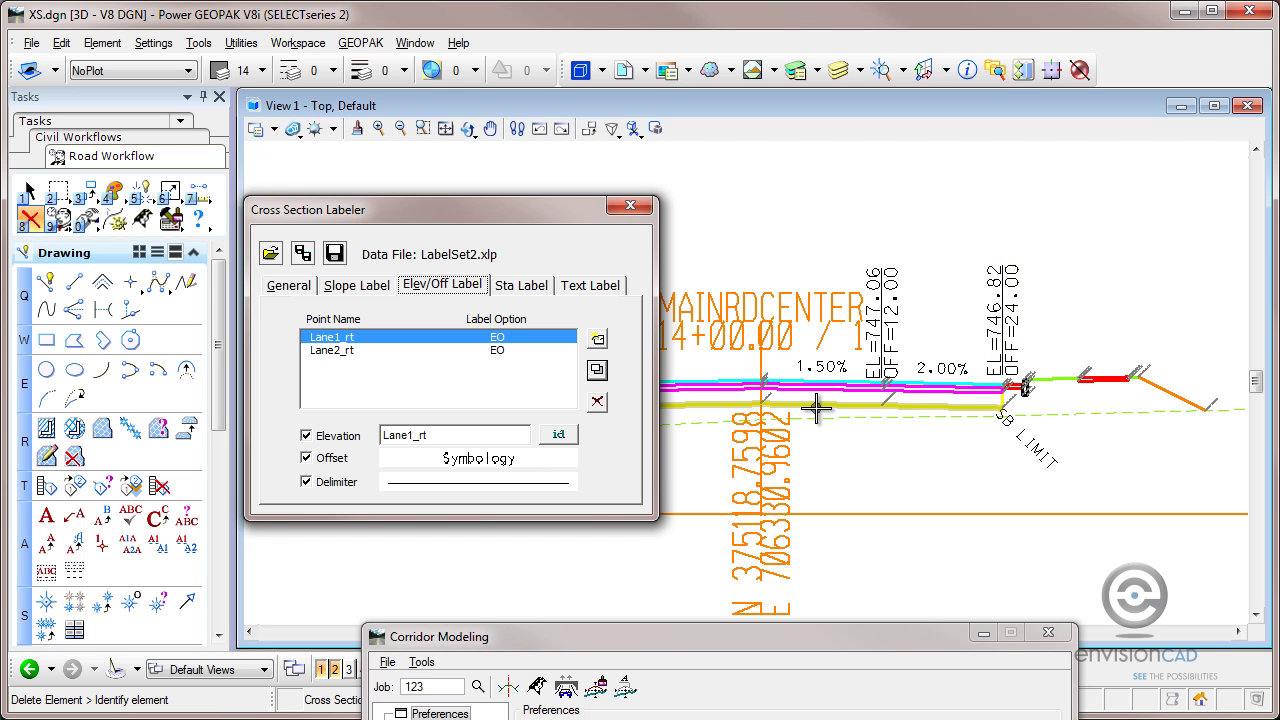
# - Set the first elevation/offset entry's point to Lane1_lt by picking the left lane label in the drawing
pyautogui.scroll(-2, 810, 405)
pyautogui.moveTo(786, 423)
pyautogui.mouseDown(button='middle')
pyautogui.moveTo(814, 360)
pyautogui.moveTo(836, 356)
pyautogui.mouseUp(button='middle')
pyautogui.scroll(3, 871, 354)
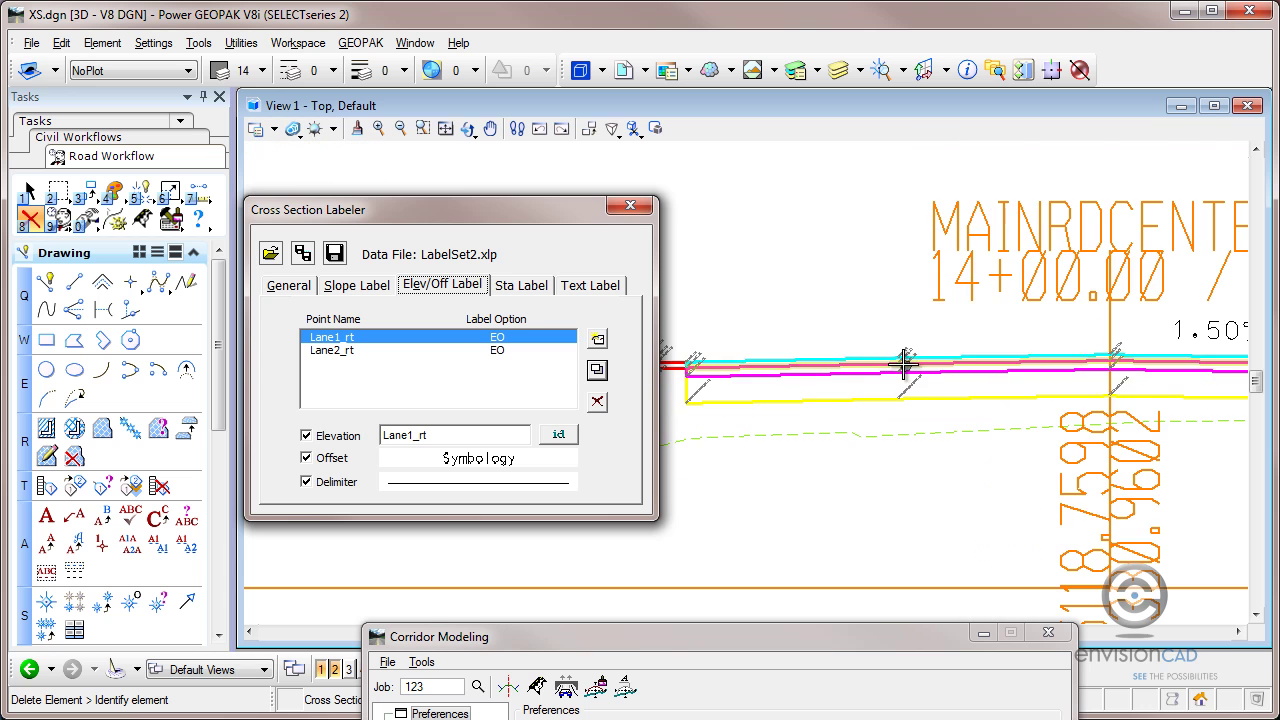
pyautogui.scroll(2, 871, 354)
pyautogui.scroll(-2, 871, 354)
pyautogui.scroll(-2, 1143, 290)
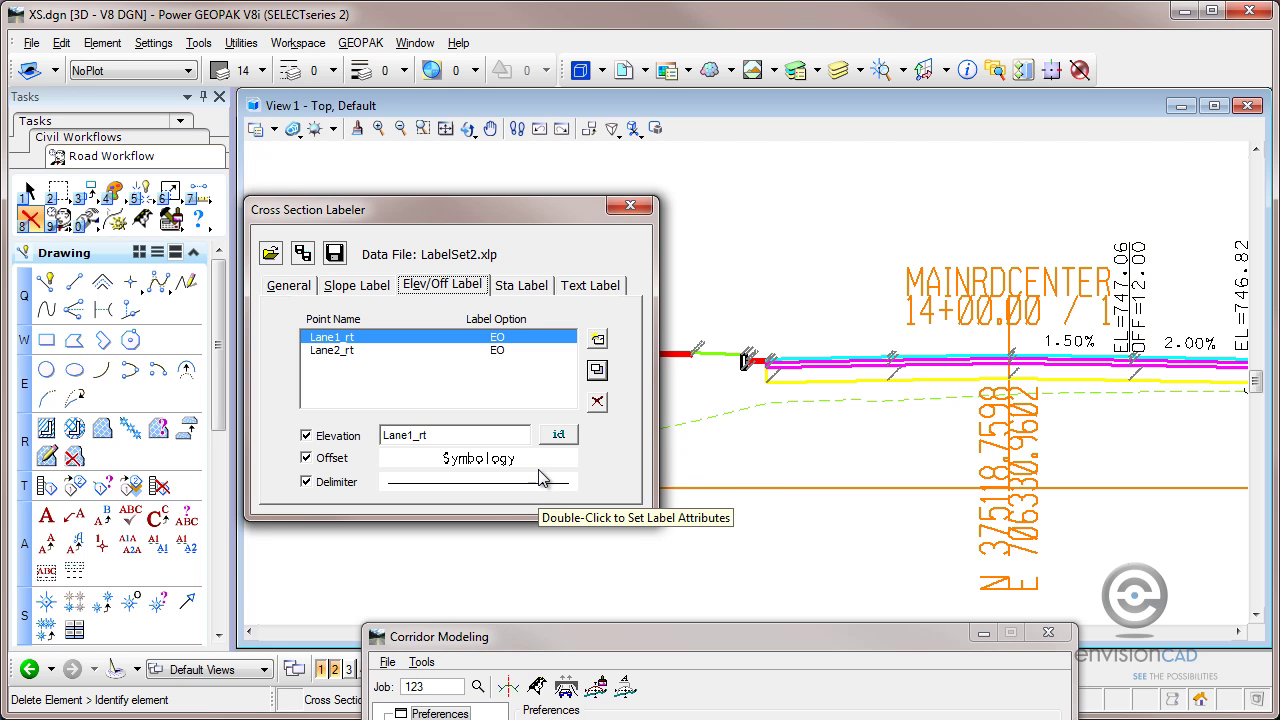
pyautogui.scroll(2, 908, 352)
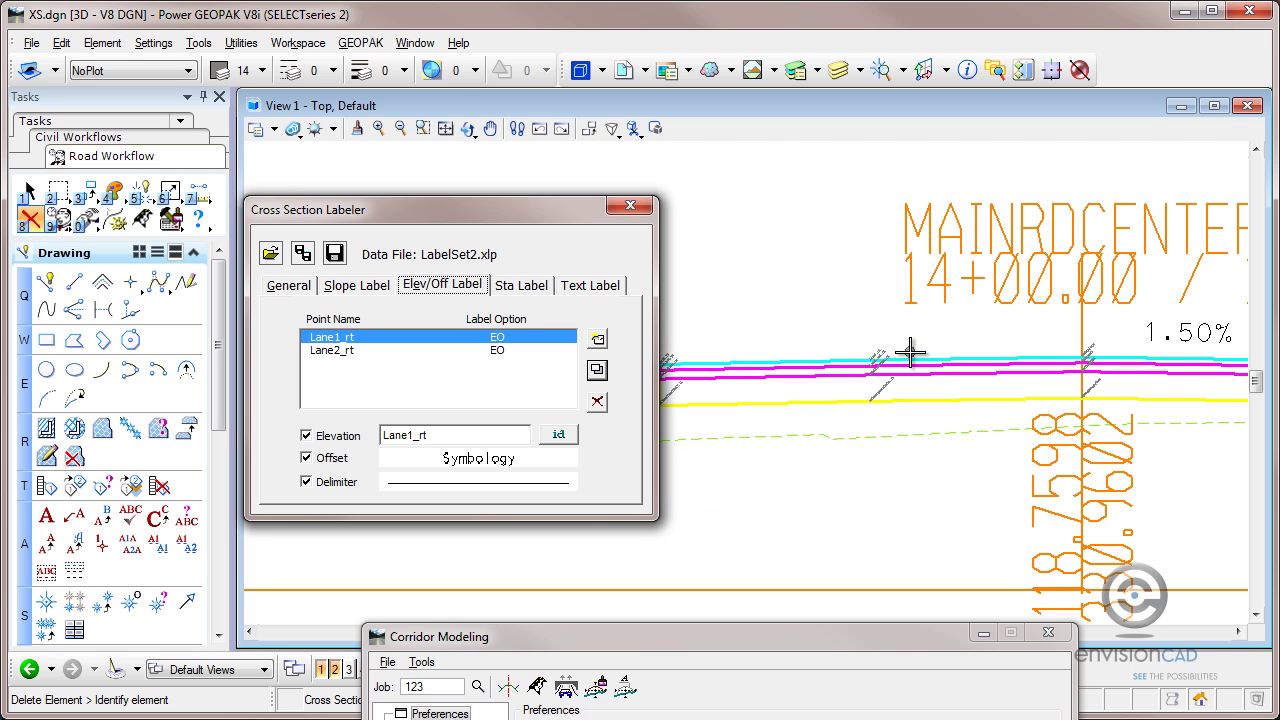
pyautogui.click(558, 435)
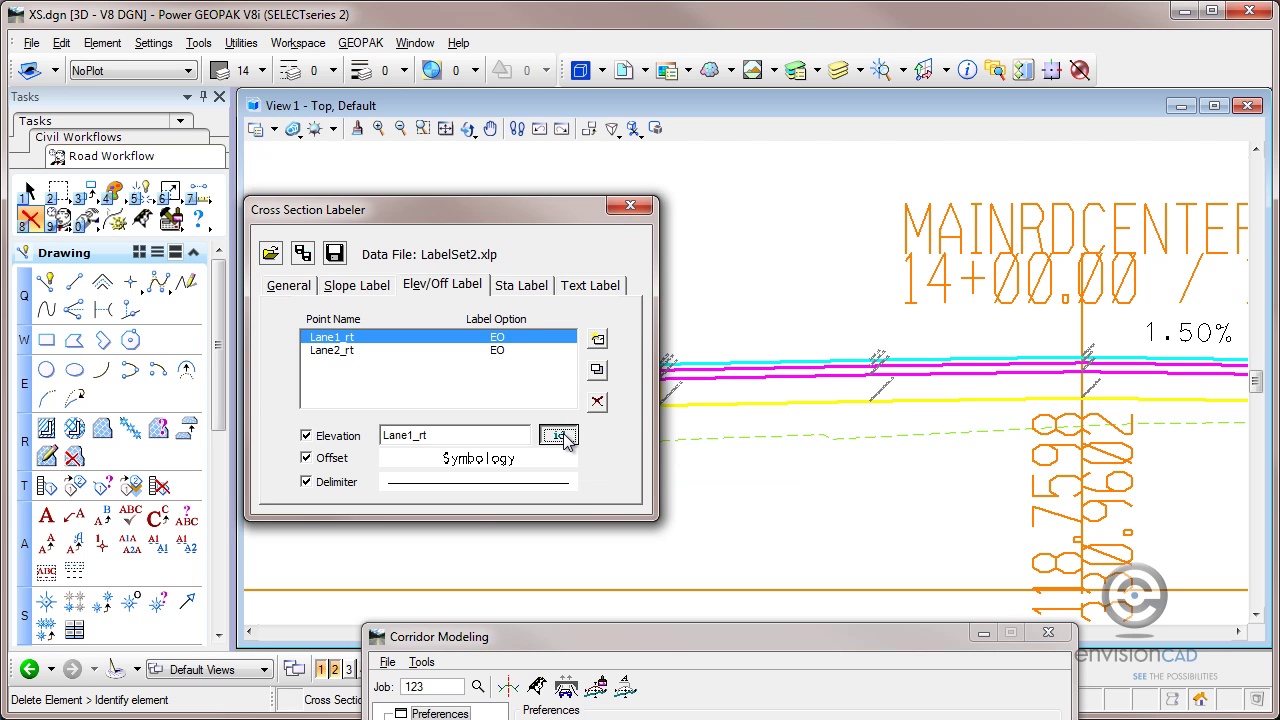
pyautogui.click(879, 348)
pyautogui.click(838, 328)
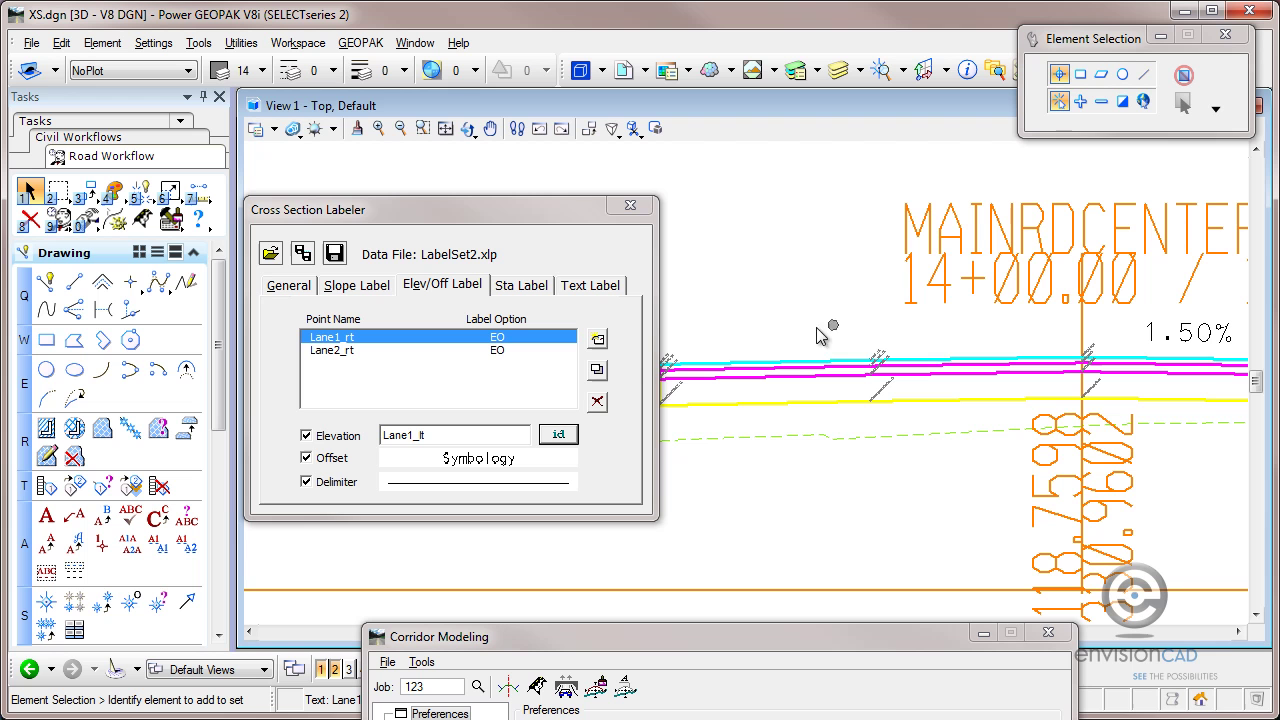
# - Review the label's symbology attributes and cancel without changes
pyautogui.click(480, 466)
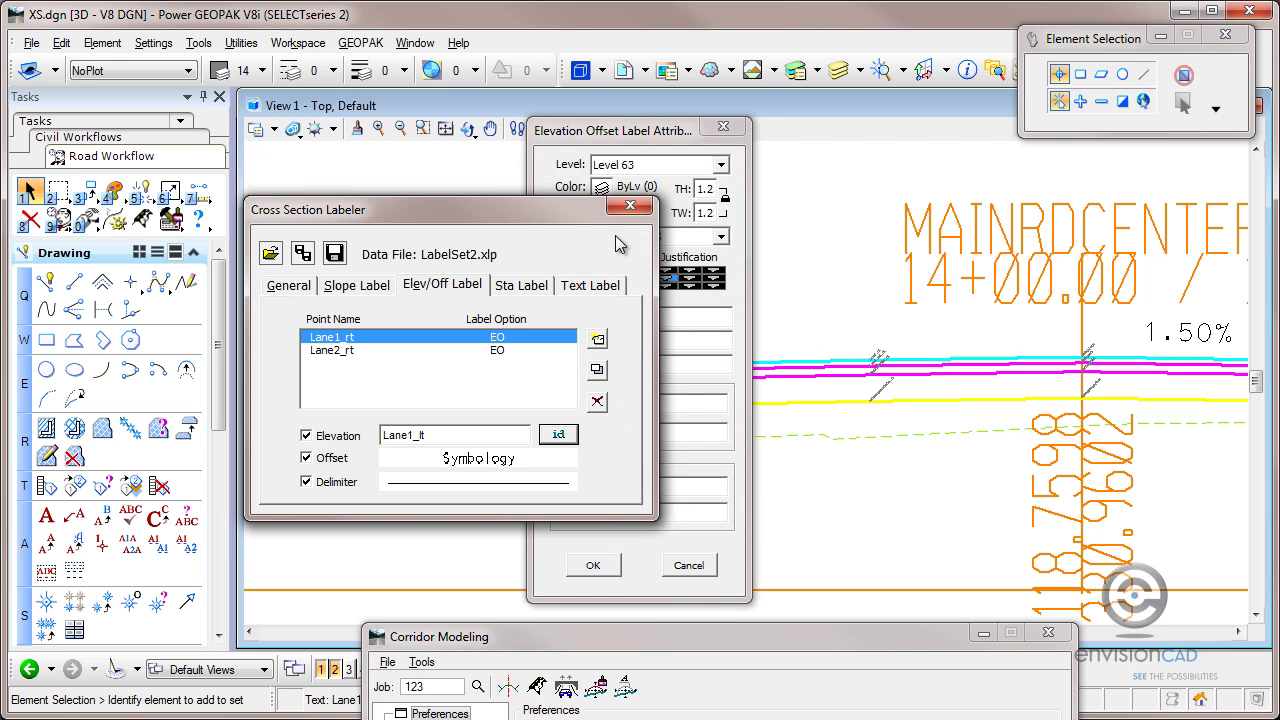
pyautogui.click(645, 137)
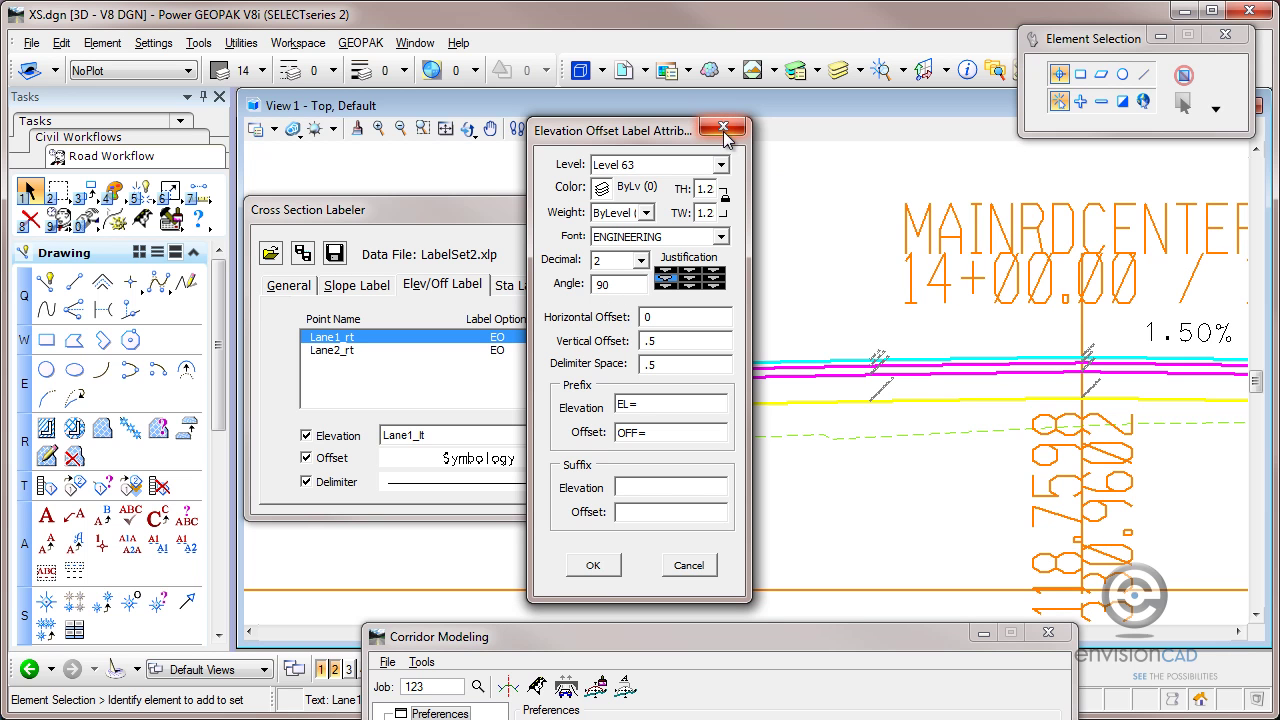
pyautogui.click(699, 567)
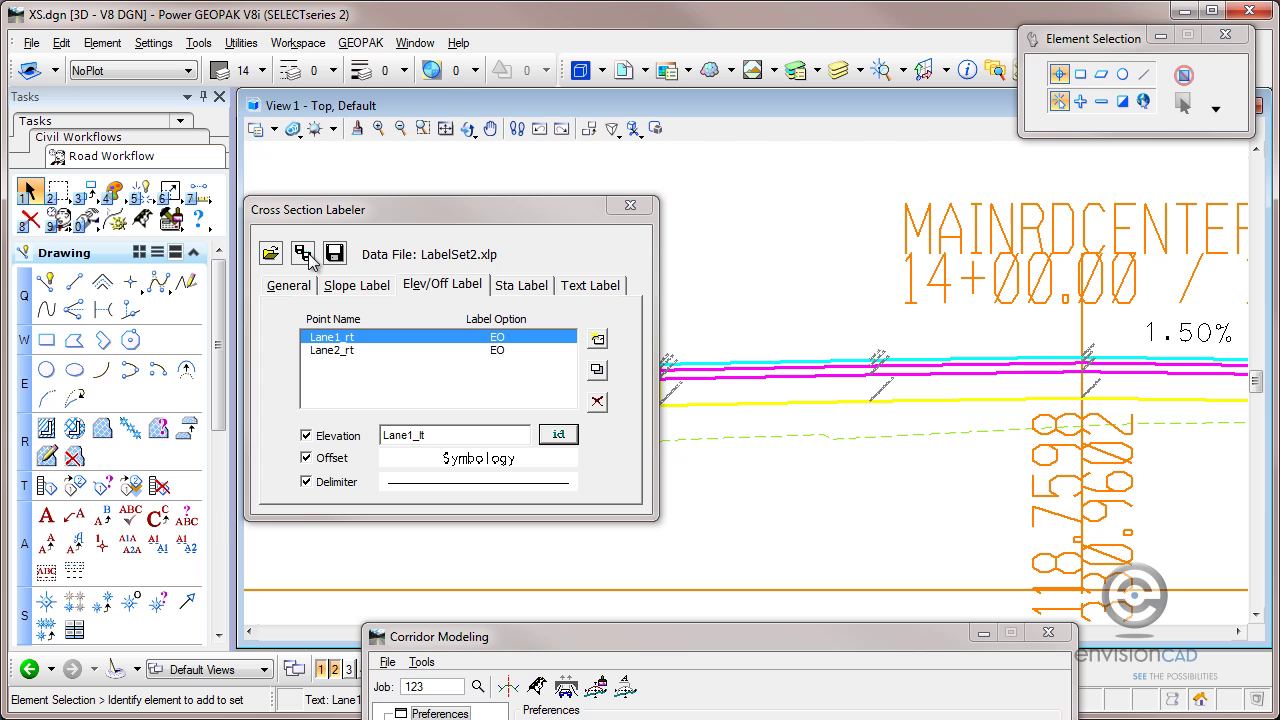
# - Open LabelSet2.xlp in Notepad from the Save Preference File dialog
pyautogui.click(334, 254)
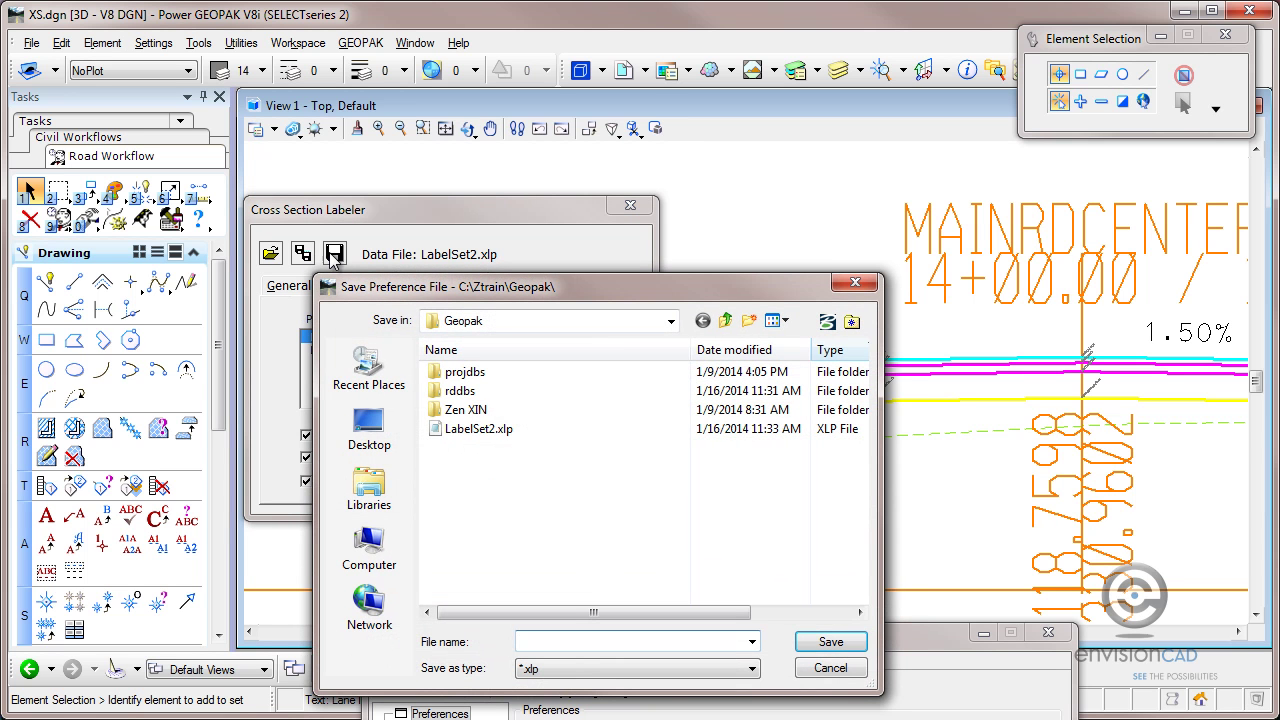
pyautogui.moveTo(488, 285); pyautogui.dragTo(516, 9)
pyautogui.click(506, 138)
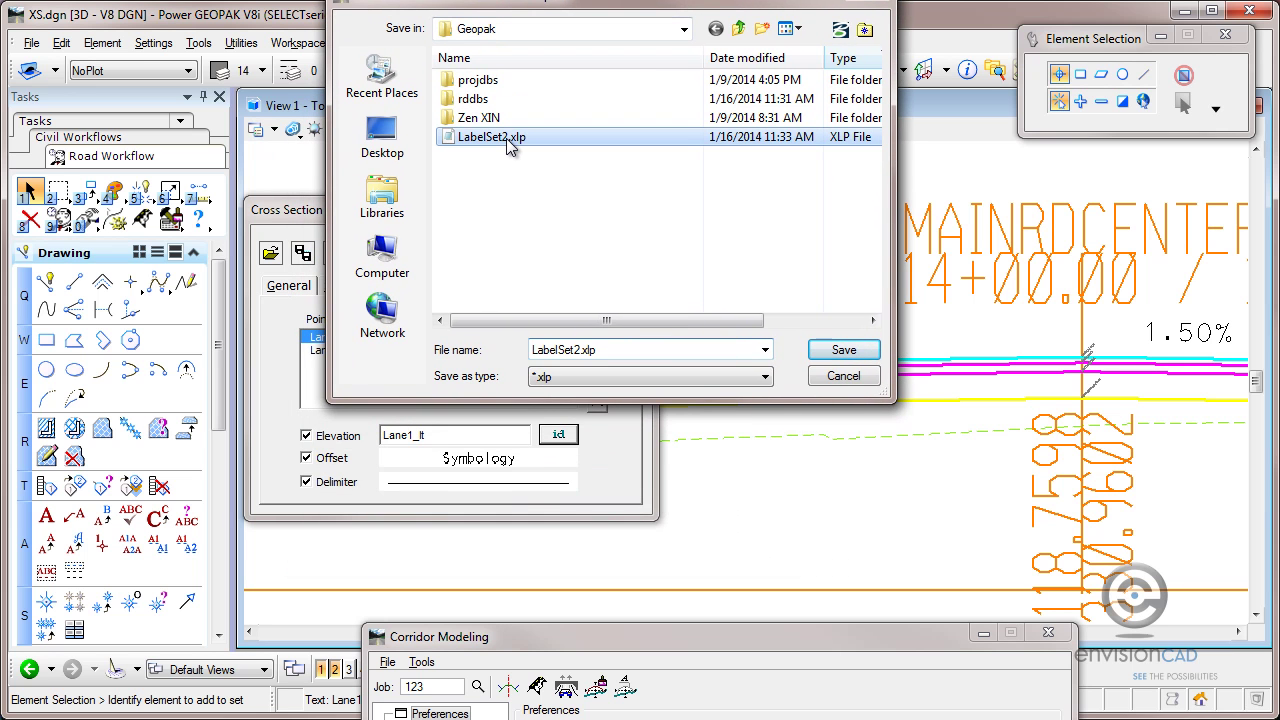
pyautogui.rightClick(506, 138)
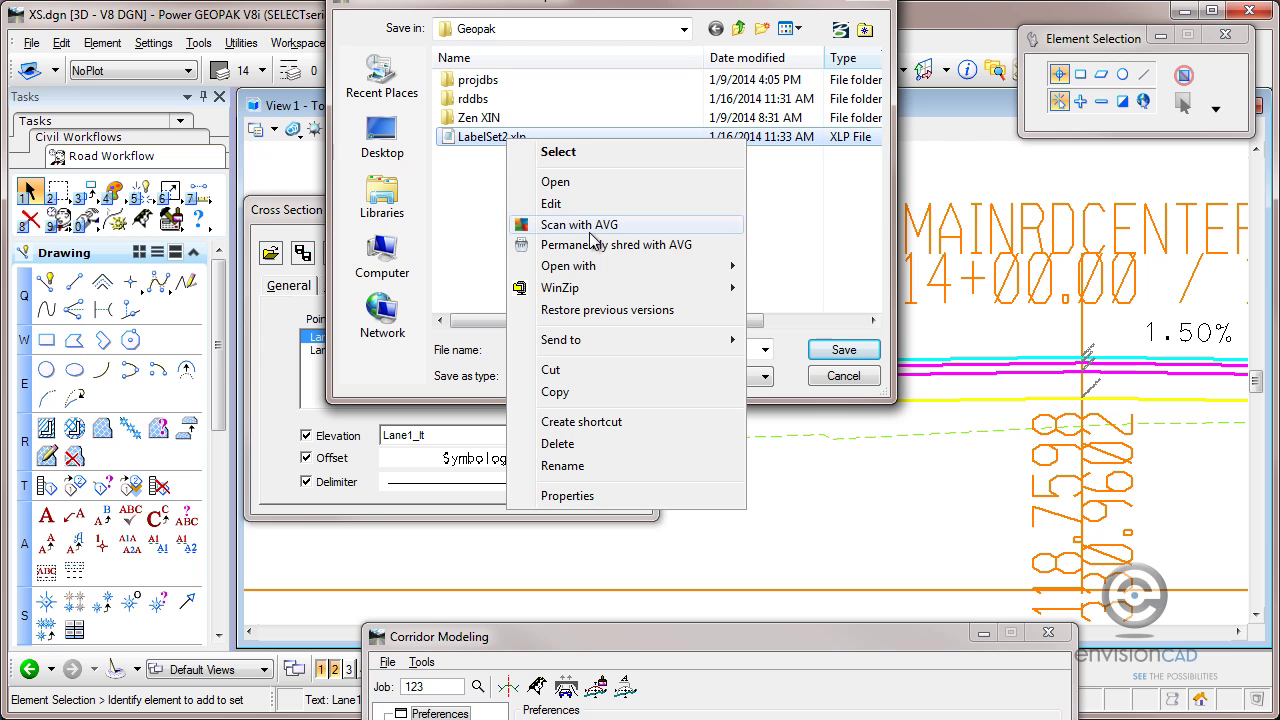
pyautogui.moveTo(610, 269)
pyautogui.click(798, 268)
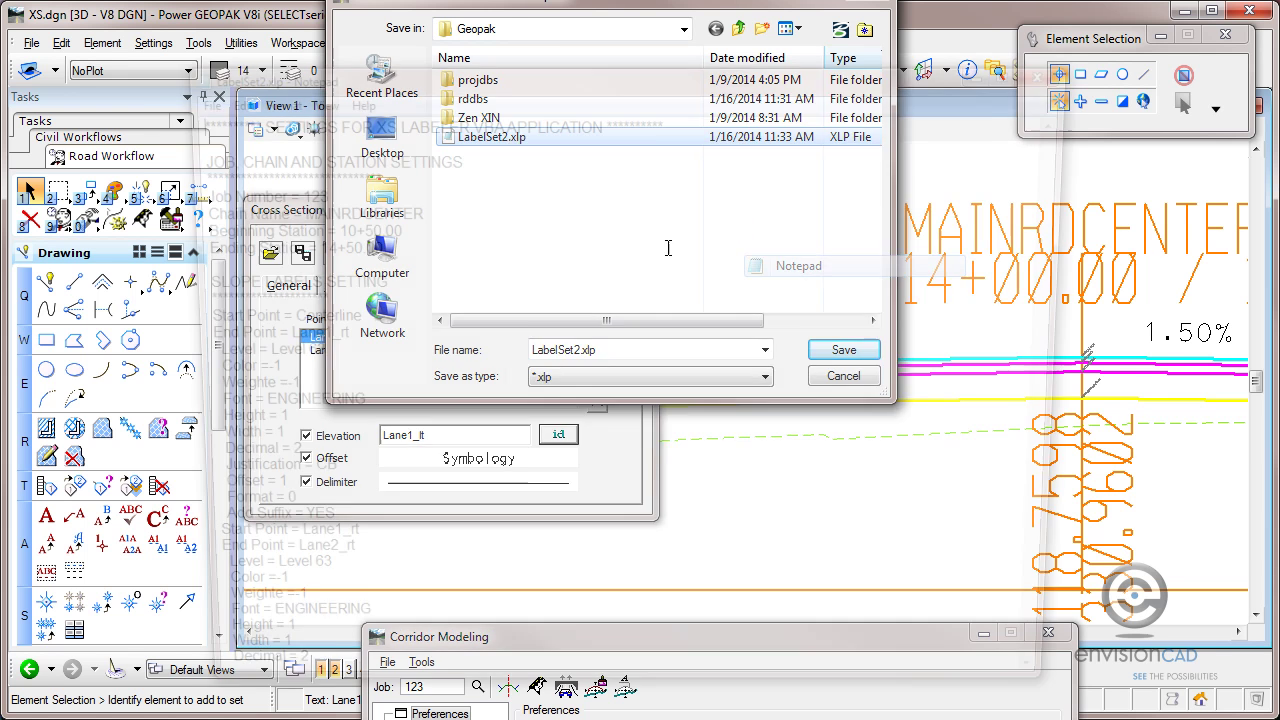
# - Review the file's slope label end point and the ELEVATION/OFFSET LABELS SETTING section
pyautogui.scroll(-2, 345, 286)
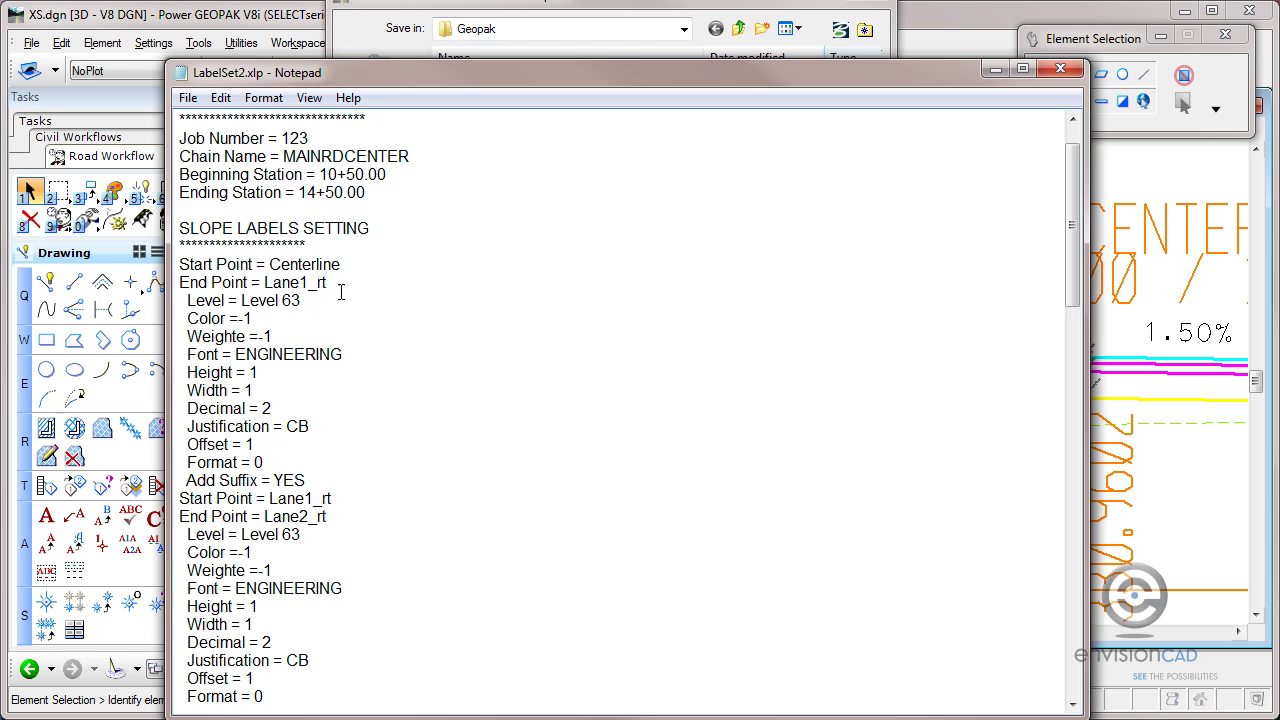
pyautogui.moveTo(344, 210); pyautogui.dragTo(318, 235)
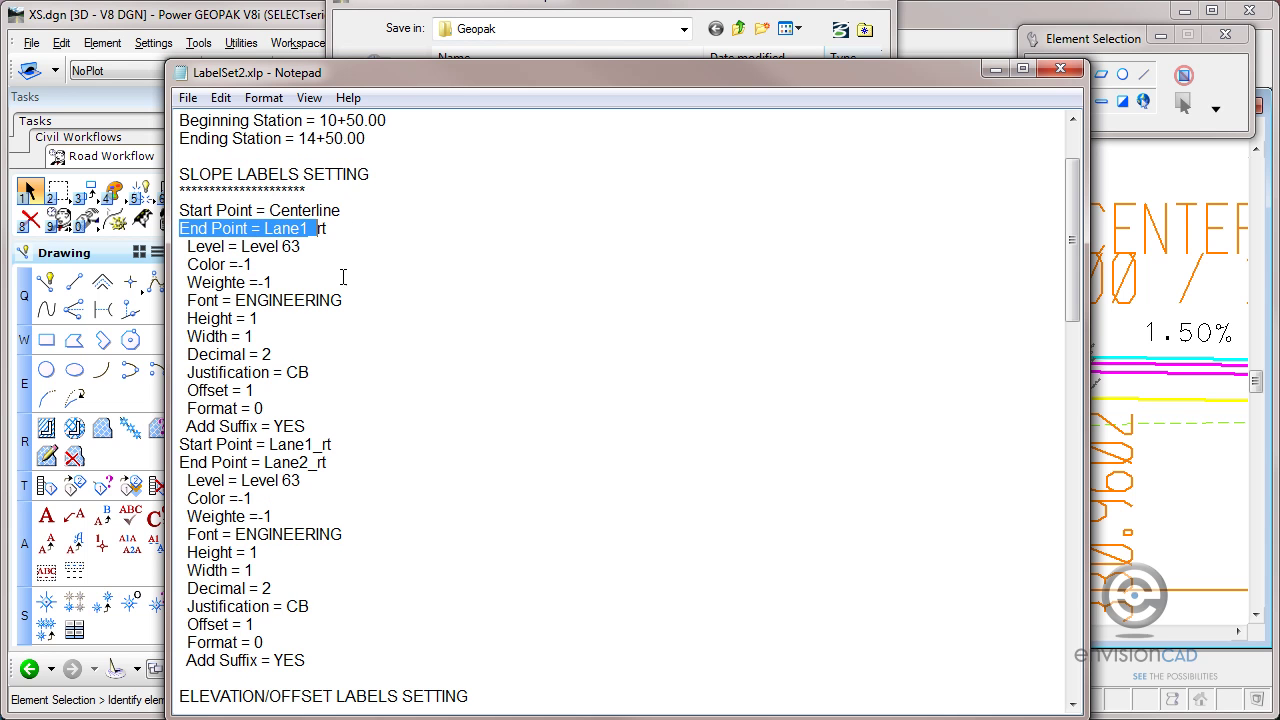
pyautogui.scroll(-5, 343, 276)
pyautogui.moveTo(221, 428); pyautogui.dragTo(343, 426)
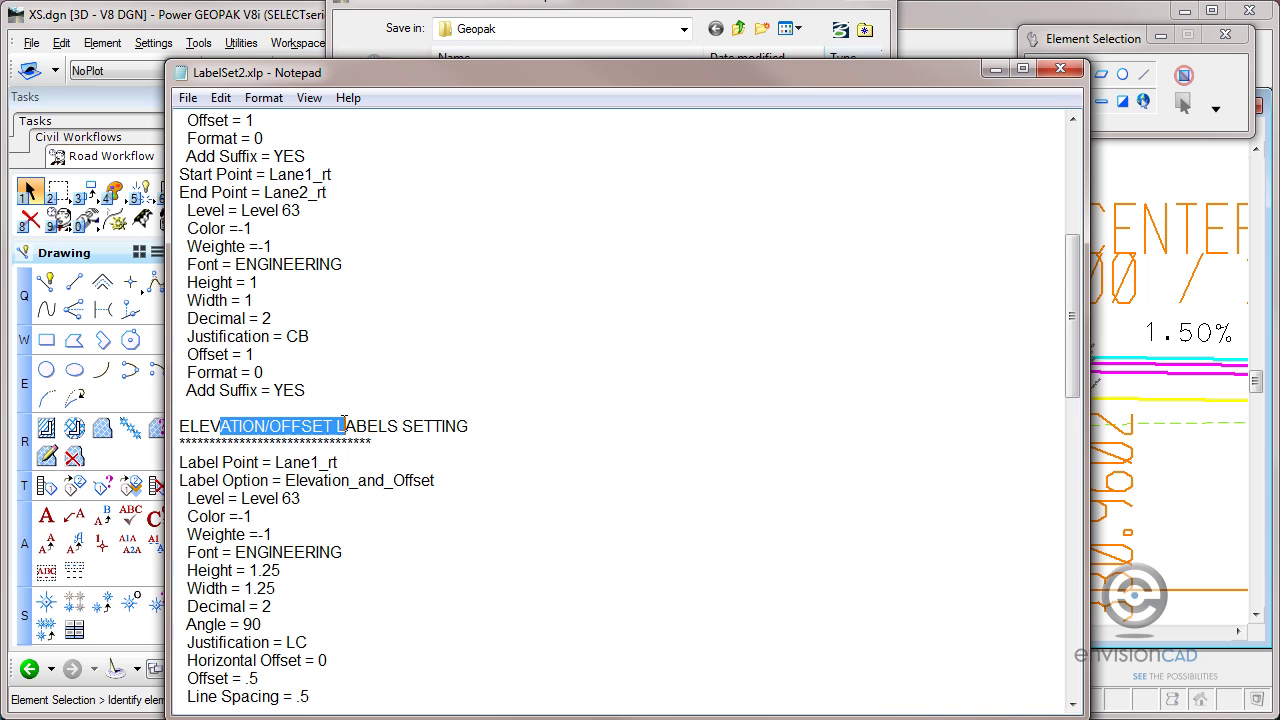
pyautogui.scroll(-7, 358, 422)
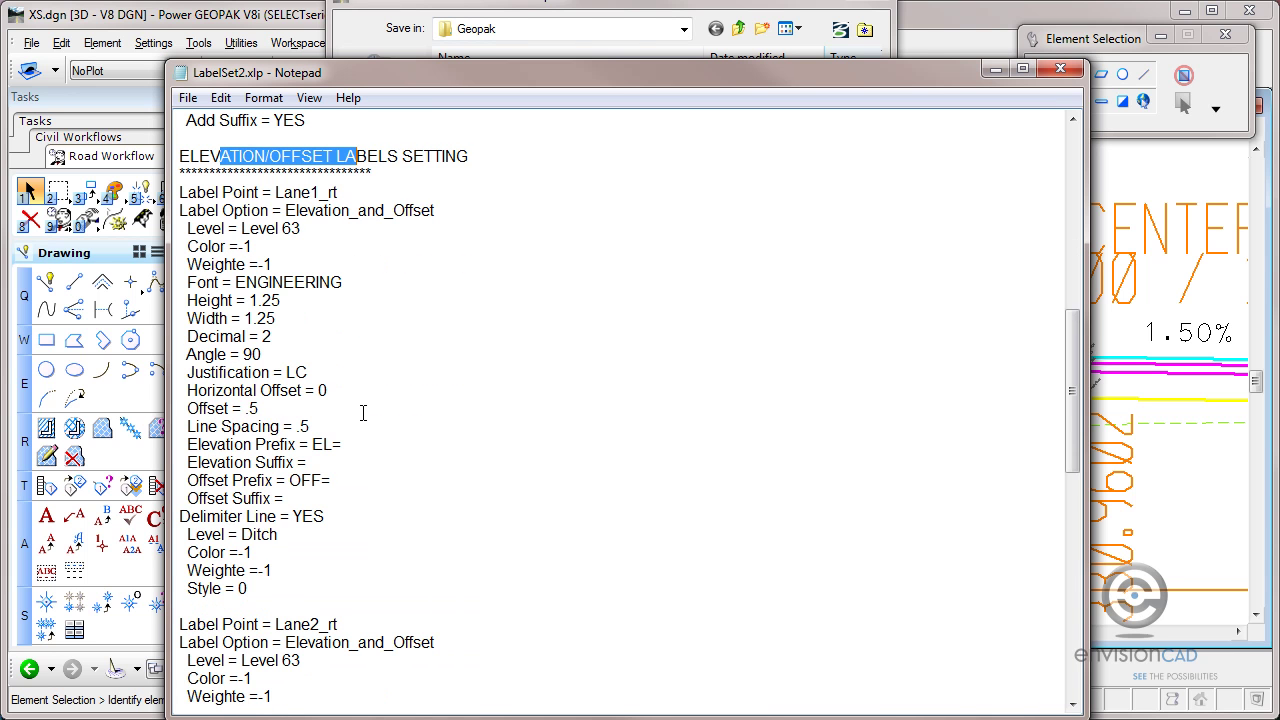
pyautogui.scroll(-6, 363, 413)
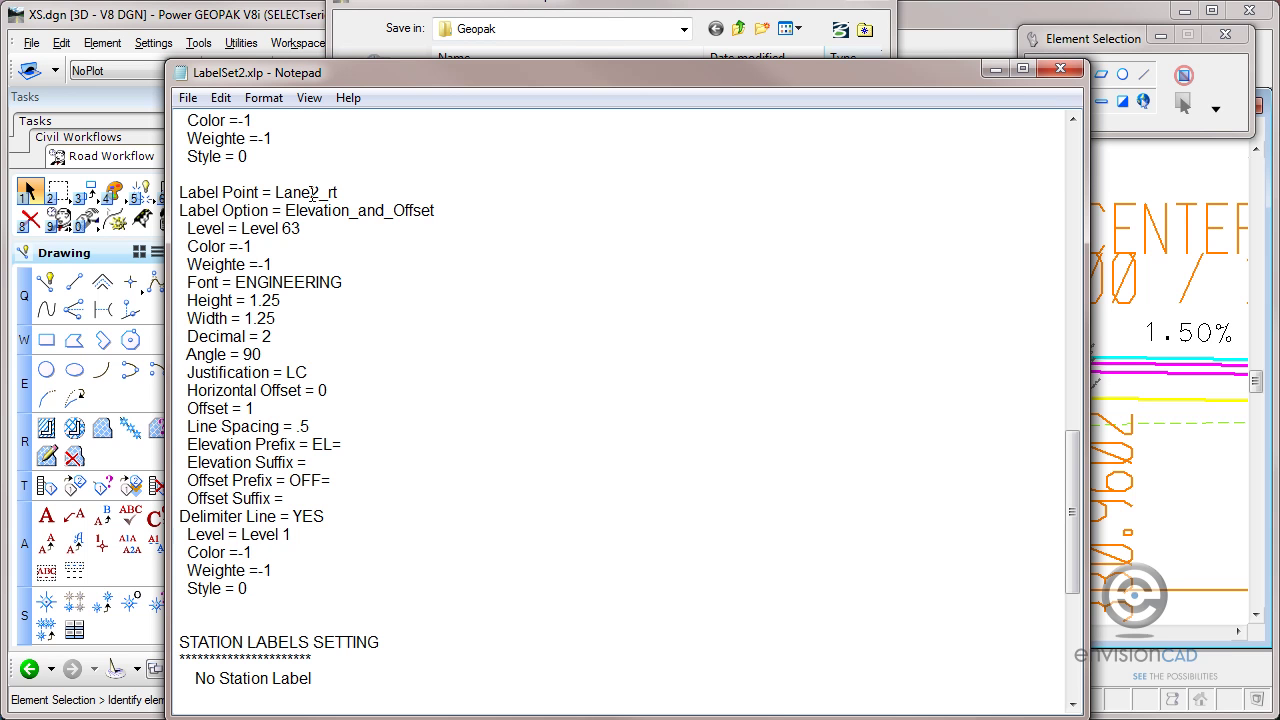
pyautogui.moveTo(310, 193); pyautogui.dragTo(346, 193)
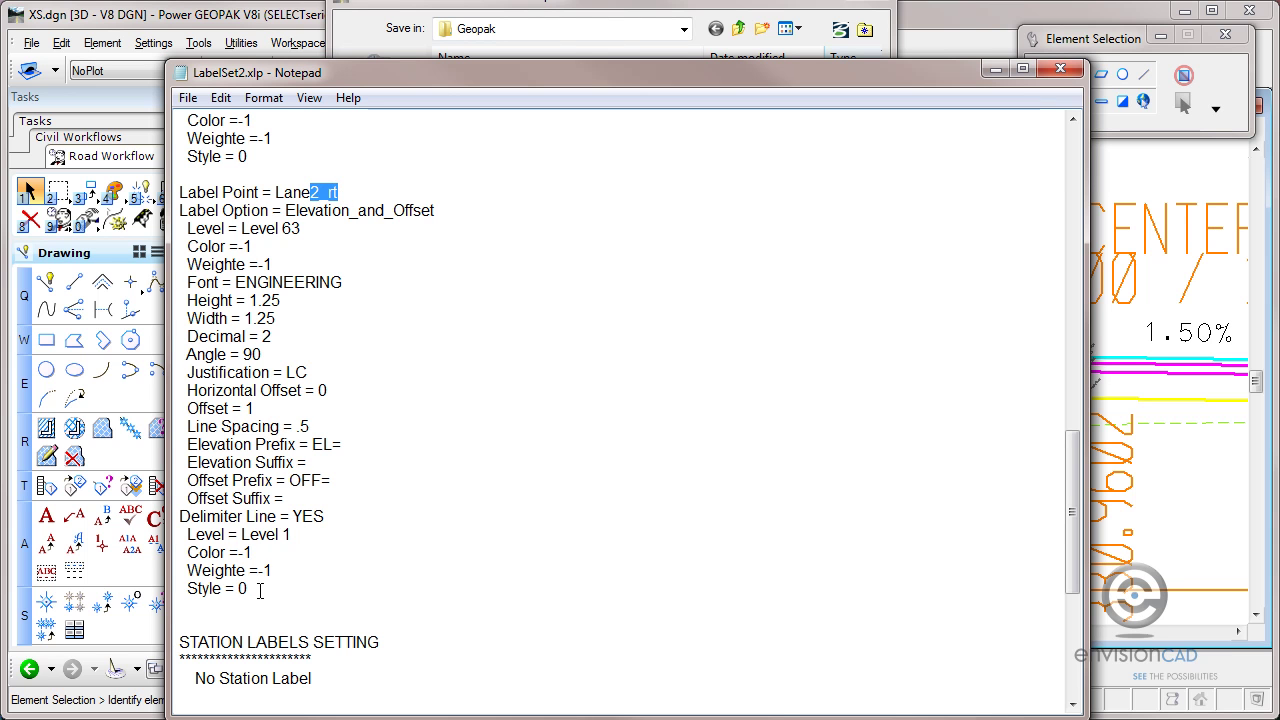
# - Copy the Lane1_rt and Lane2_rt Label Point blocks and paste them after the last Style = 0
pyautogui.moveTo(250, 590); pyautogui.dragTo(177, 320)
pyautogui.rightClick(207, 318)
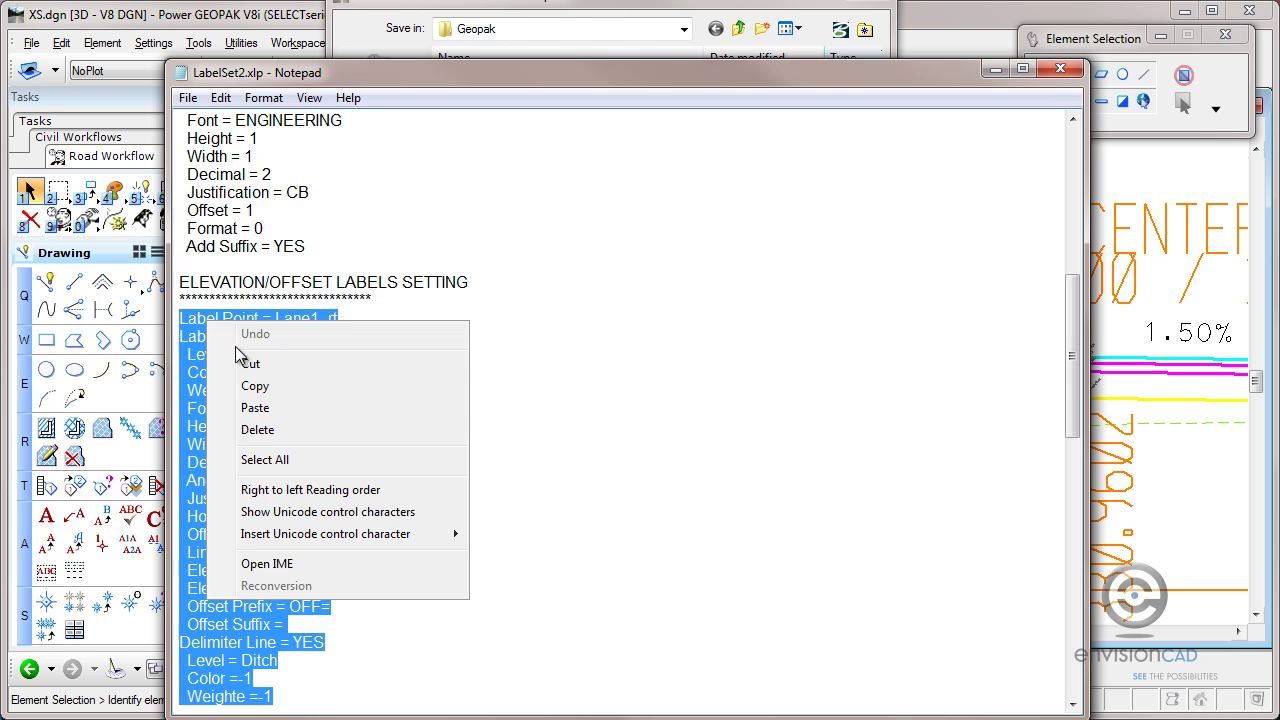
pyautogui.click(255, 388)
pyautogui.scroll(-3, 376, 455)
pyautogui.scroll(-10, 376, 455)
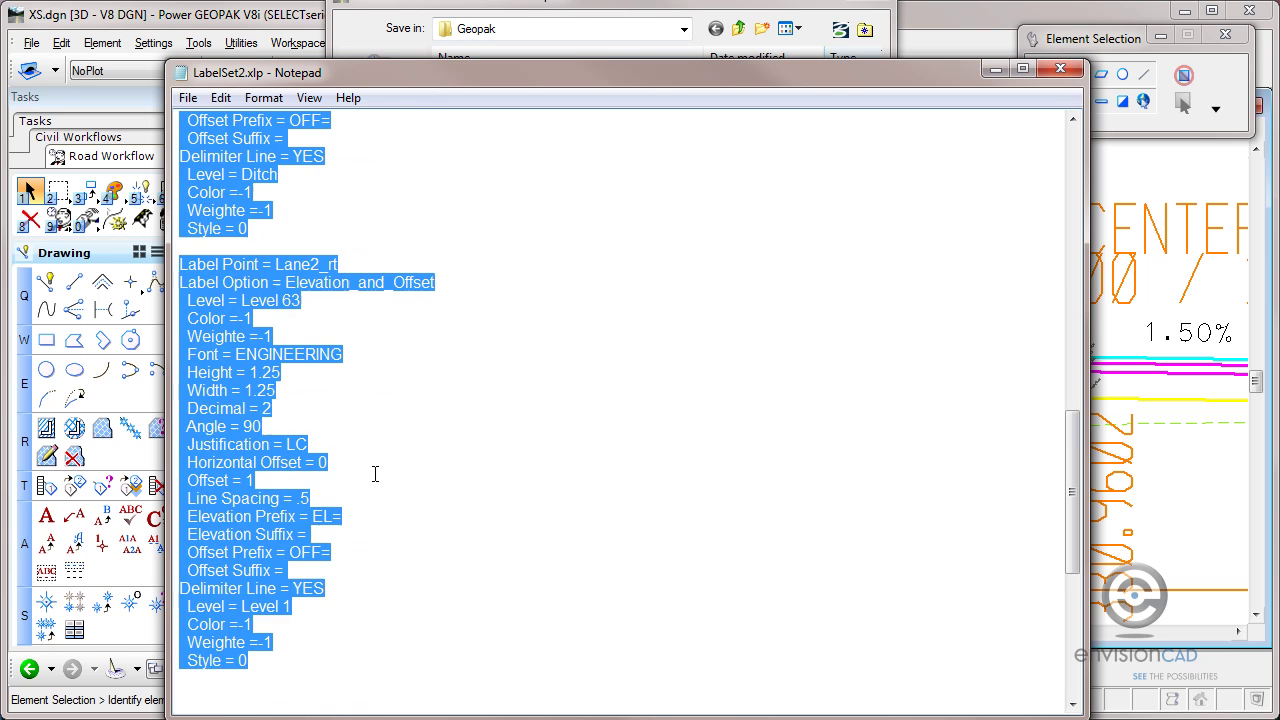
pyautogui.click(275, 450)
pyautogui.press('Return')
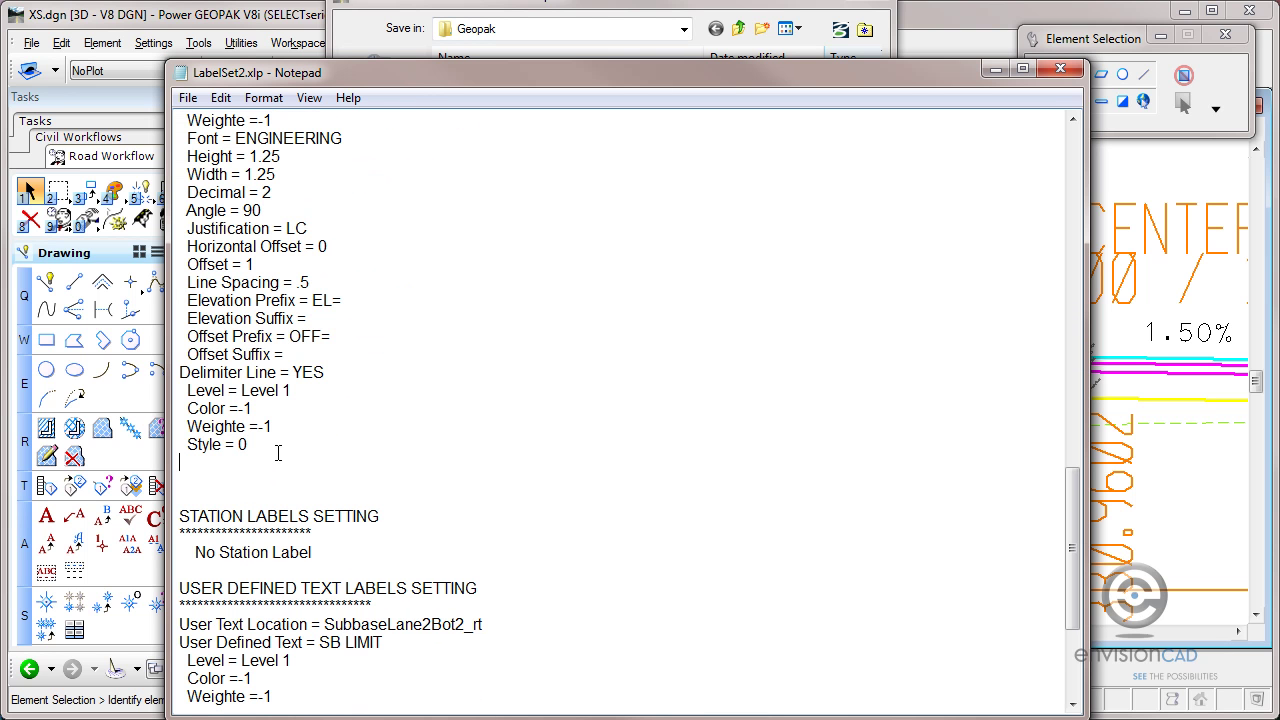
pyautogui.hotkey('ctrl', 'v')
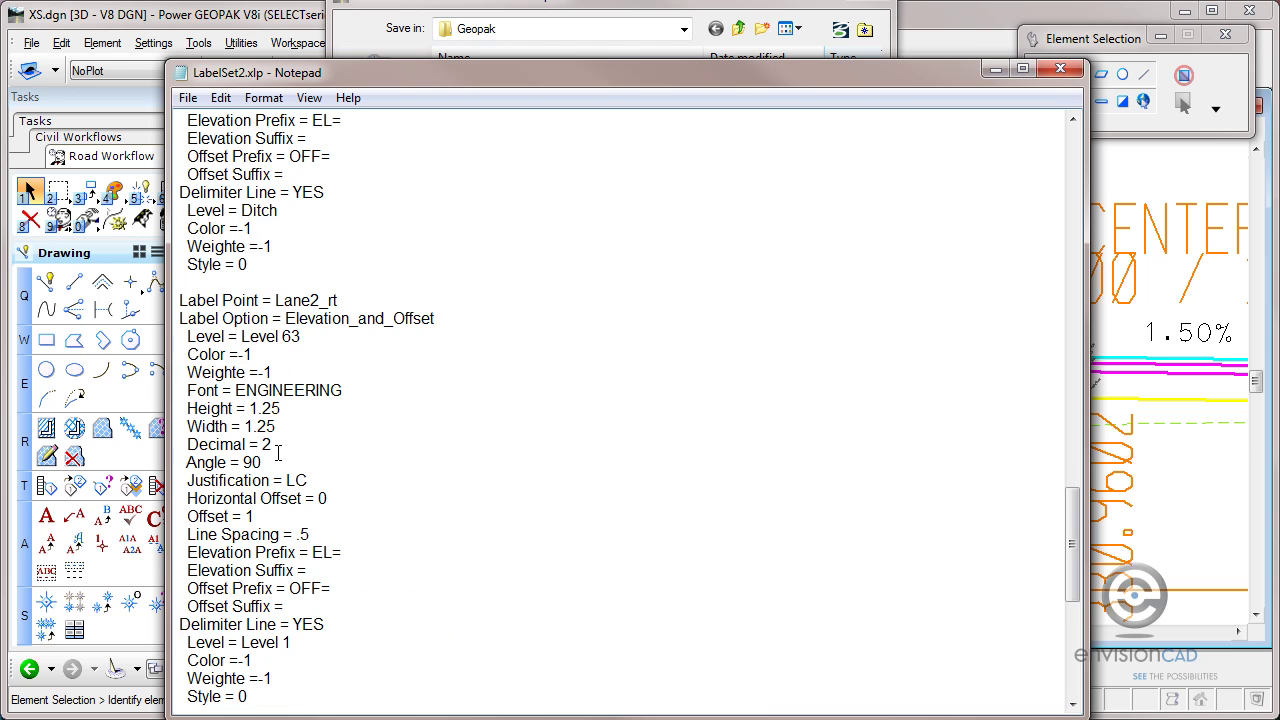
pyautogui.scroll(4, 346, 358)
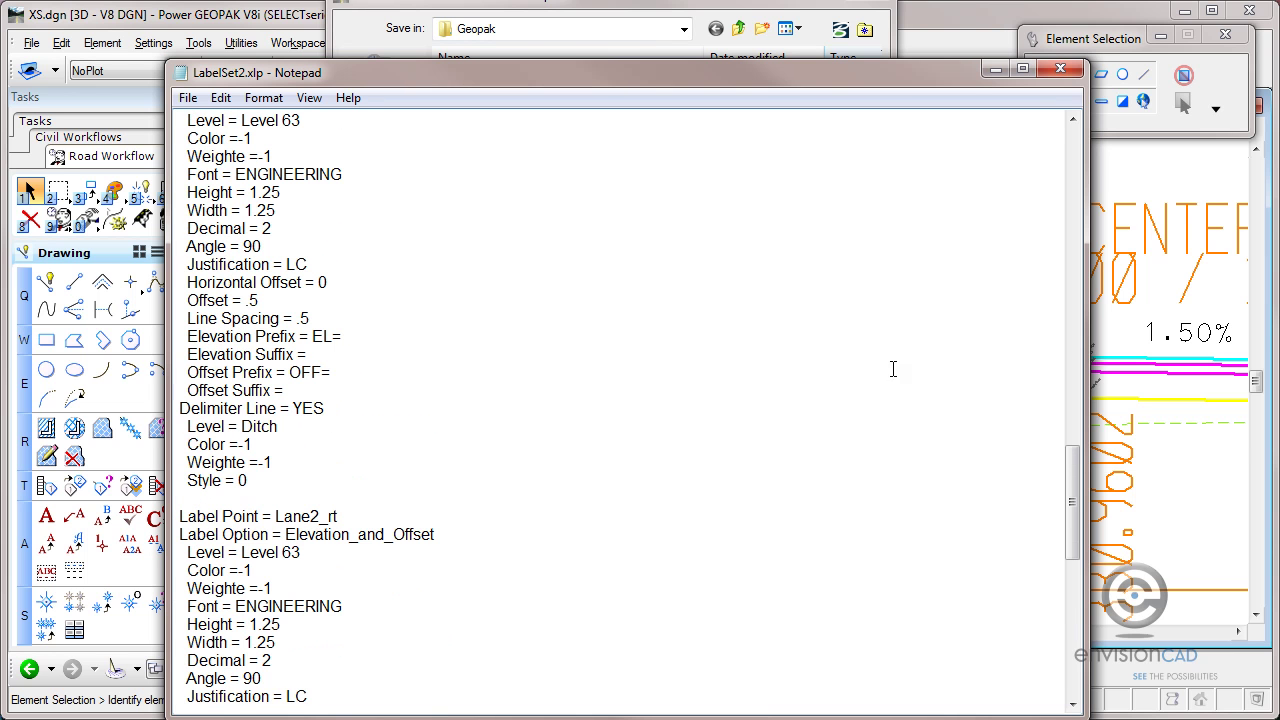
# - Change the pasted blocks' _rt points to Lane1_lt and Lane2_lt, with blank lines between blocks
pyautogui.moveTo(1092, 512); pyautogui.dragTo(1008, 537)
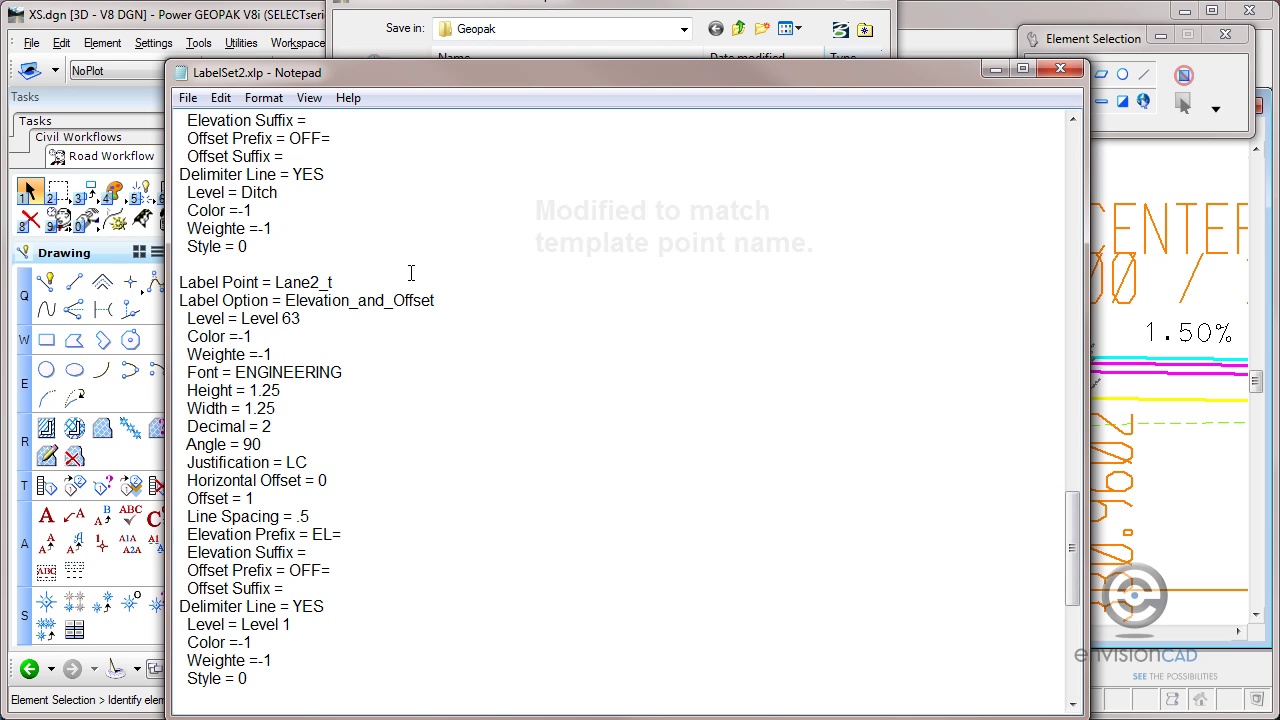
pyautogui.scroll(-5, 430, 400)
pyautogui.scroll(-2, 432, 440)
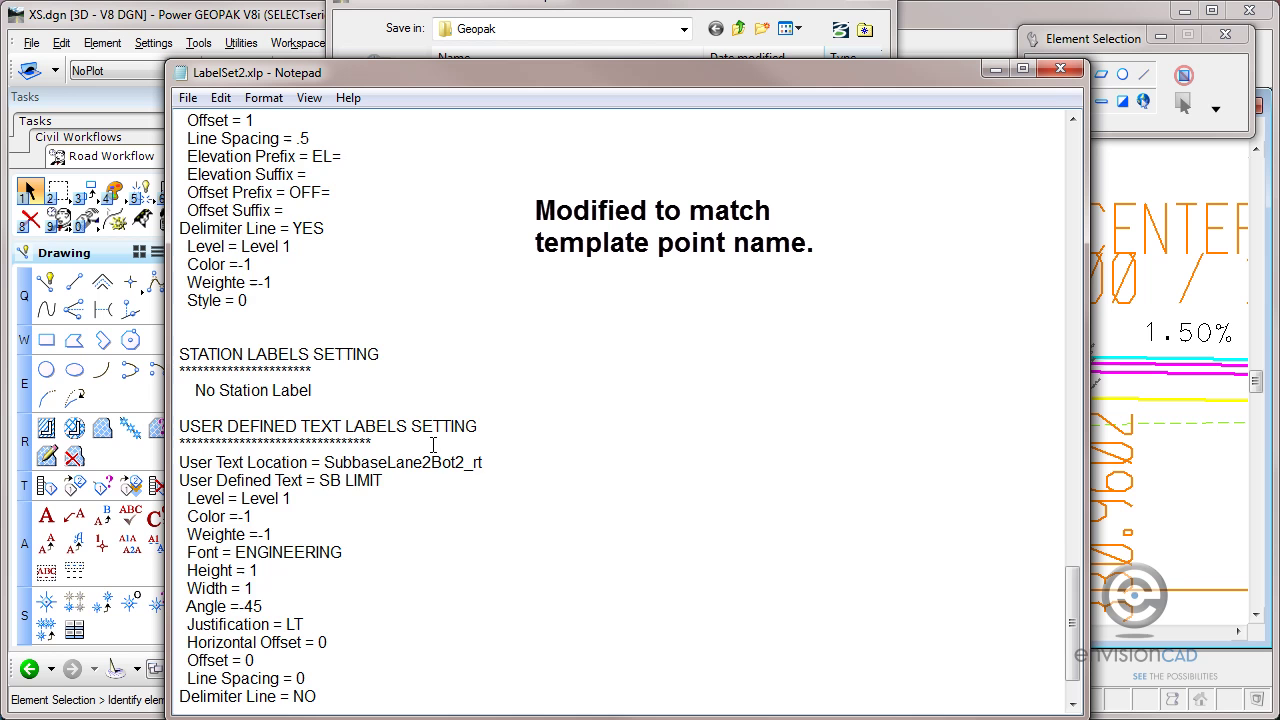
pyautogui.scroll(9, 433, 442)
pyautogui.scroll(6, 434, 445)
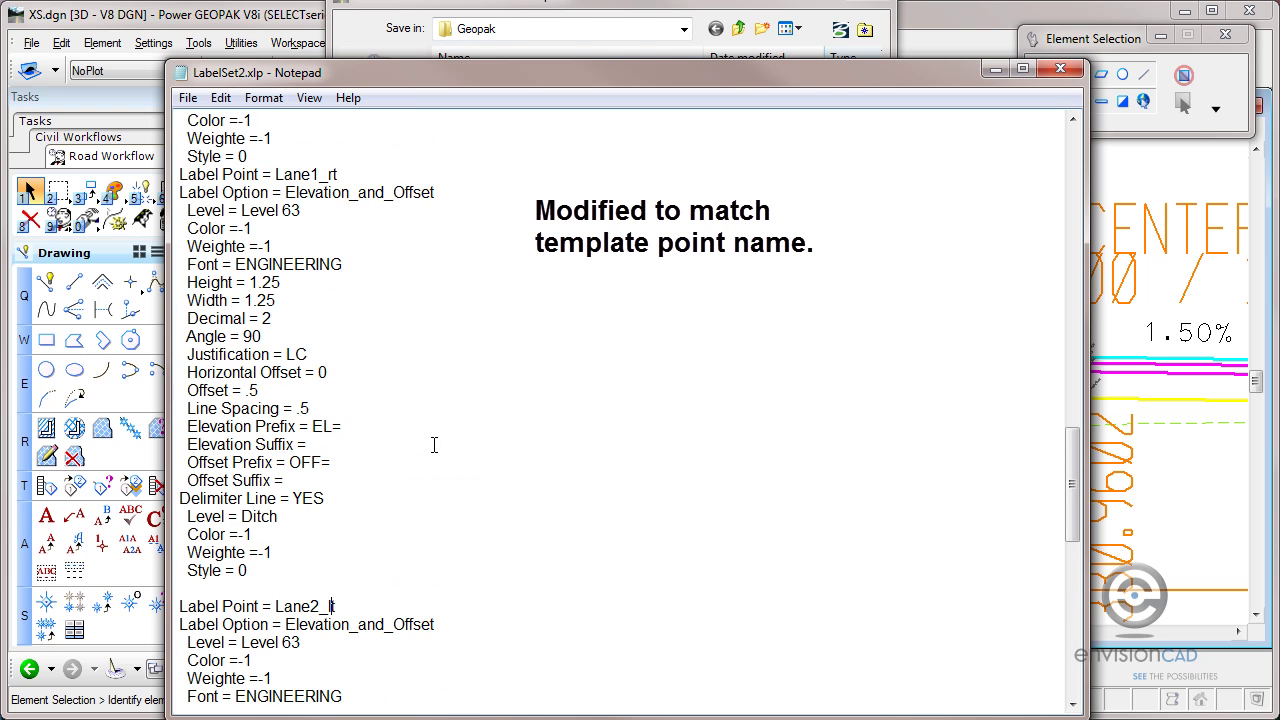
pyautogui.click(276, 264)
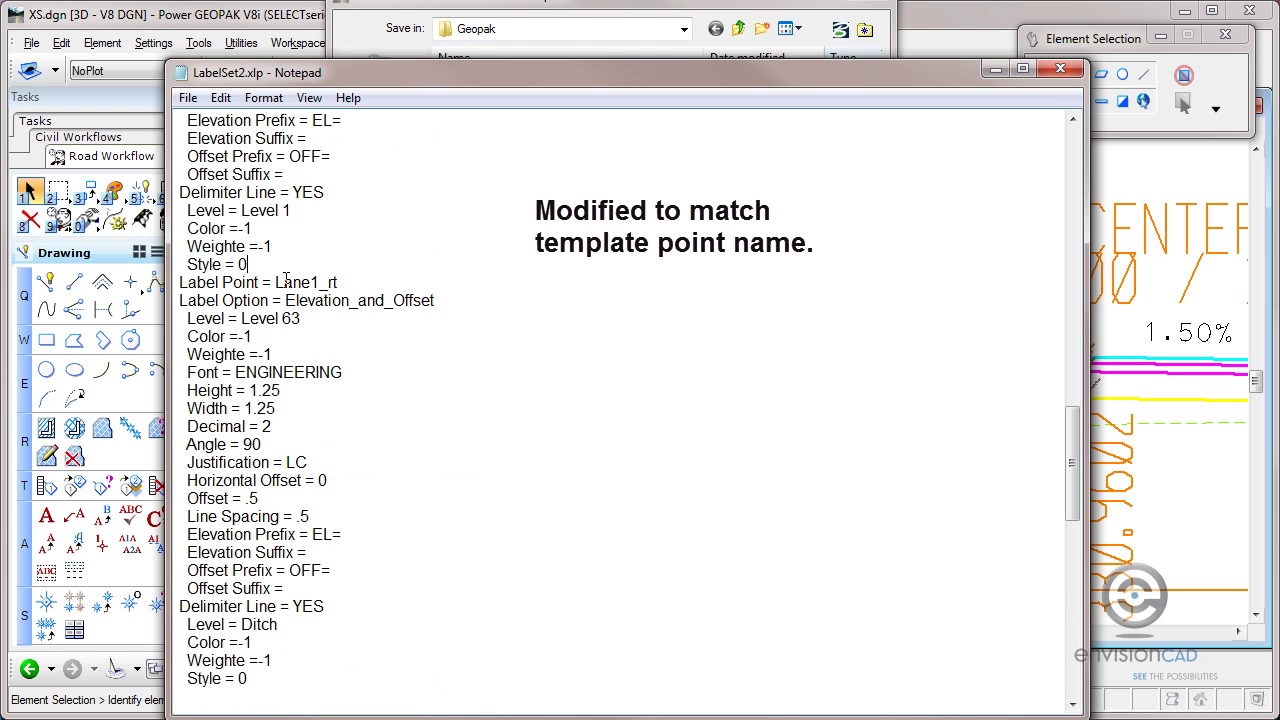
pyautogui.press('Return')
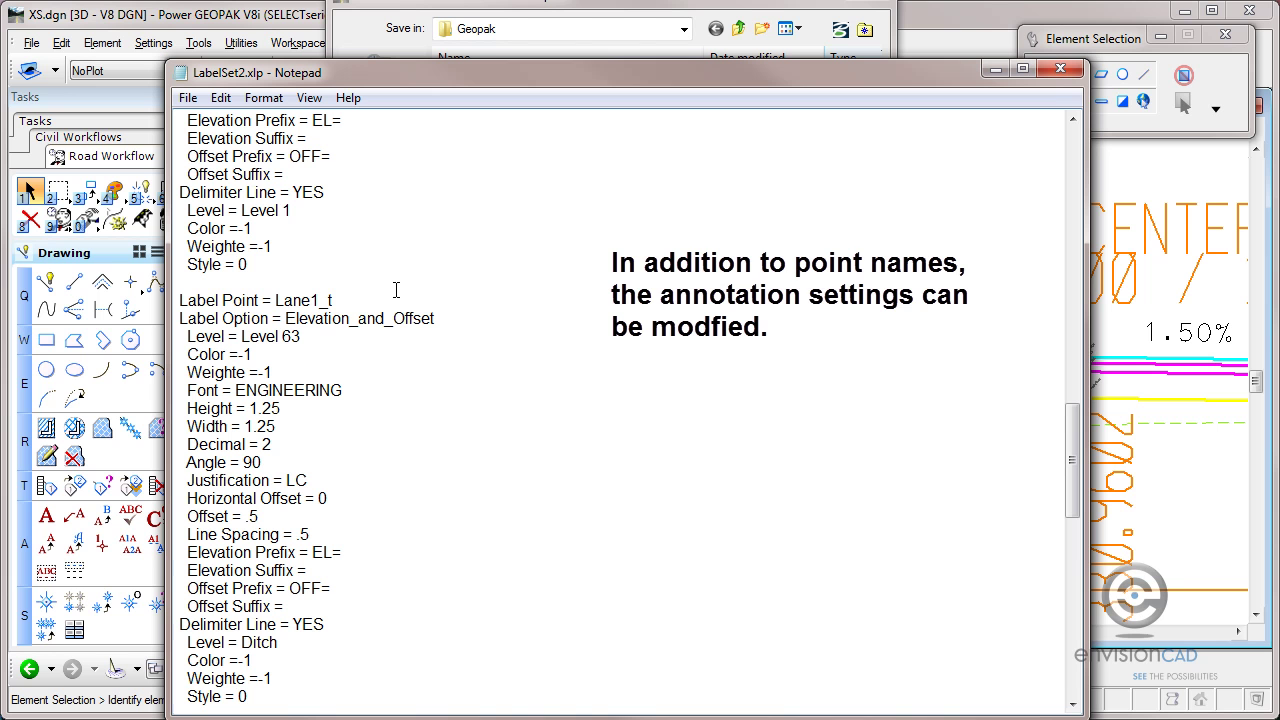
pyautogui.write('l')
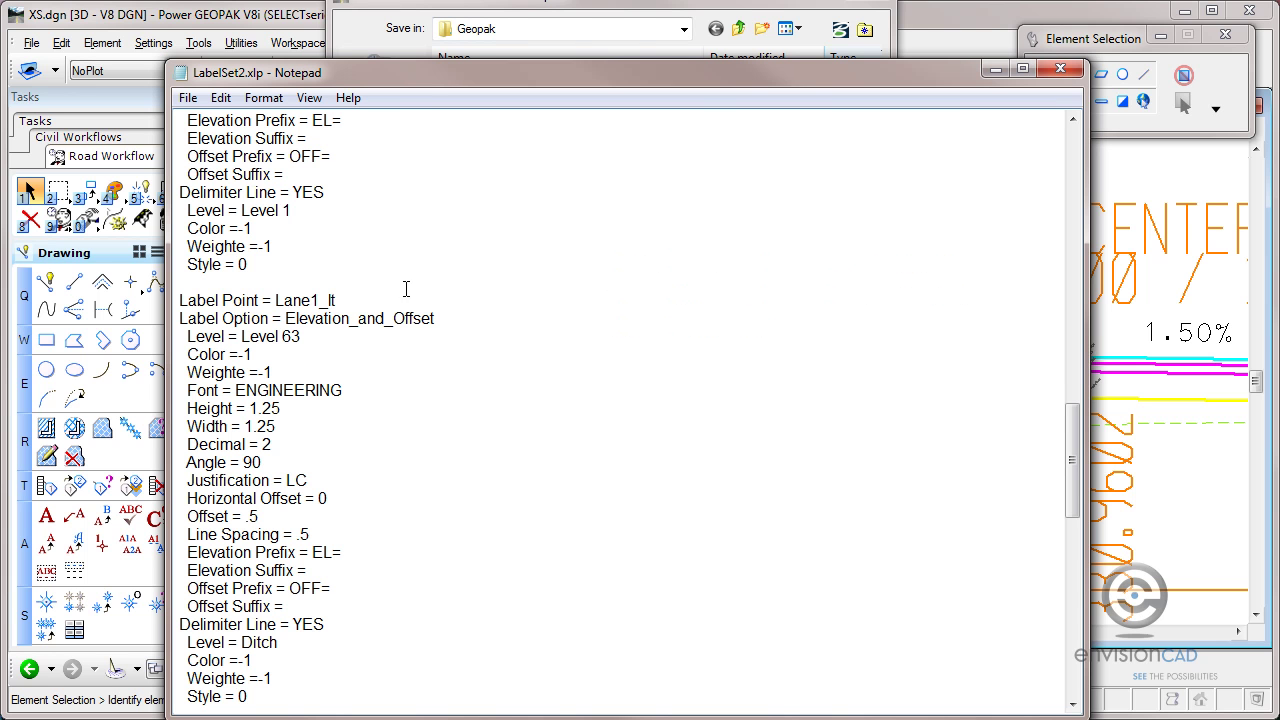
pyautogui.scroll(10, 432, 291)
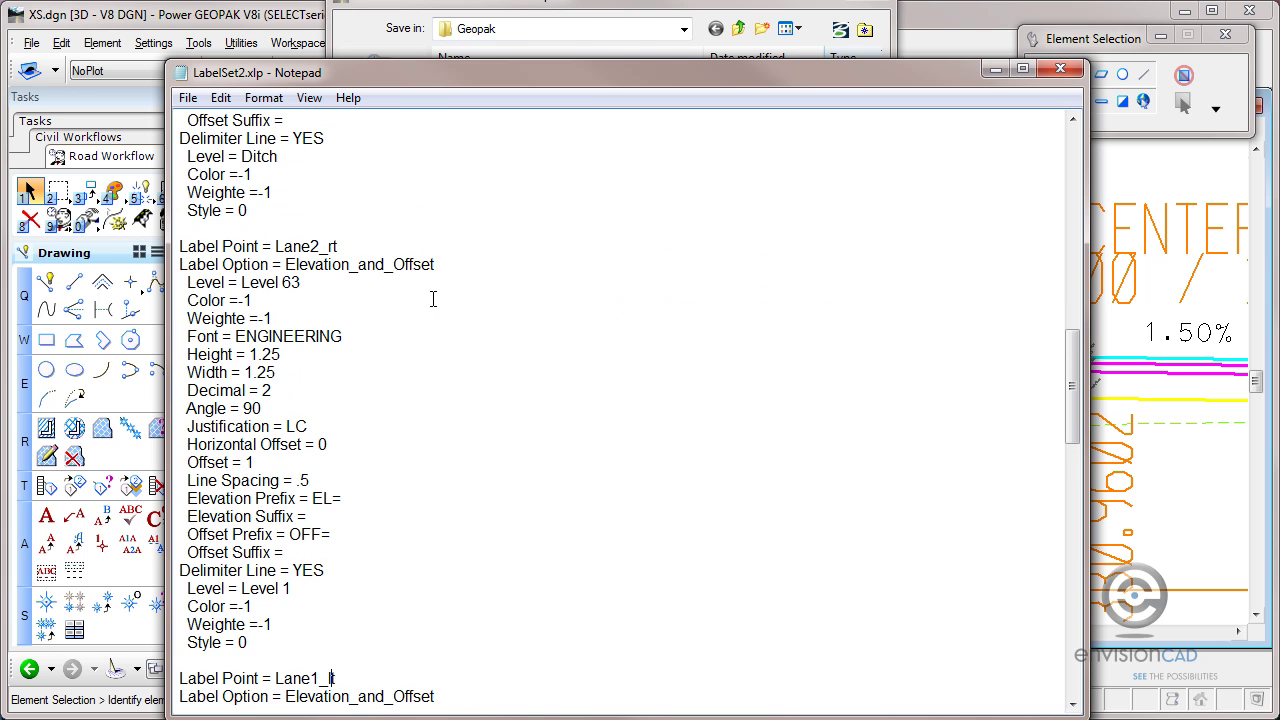
pyautogui.scroll(4, 433, 299)
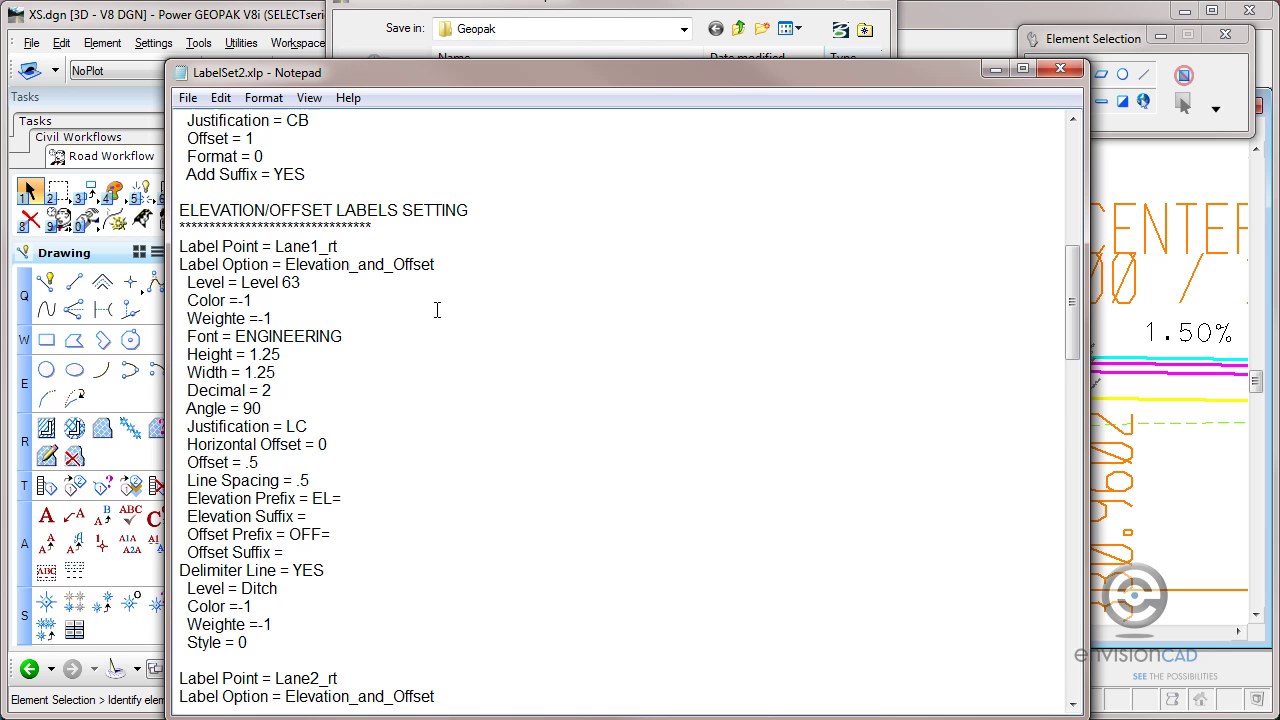
pyautogui.click(188, 98)
# - Save the edited LabelSet2.xlp in Notepad and close Notepad
pyautogui.click(219, 166)
pyautogui.click(1060, 68)
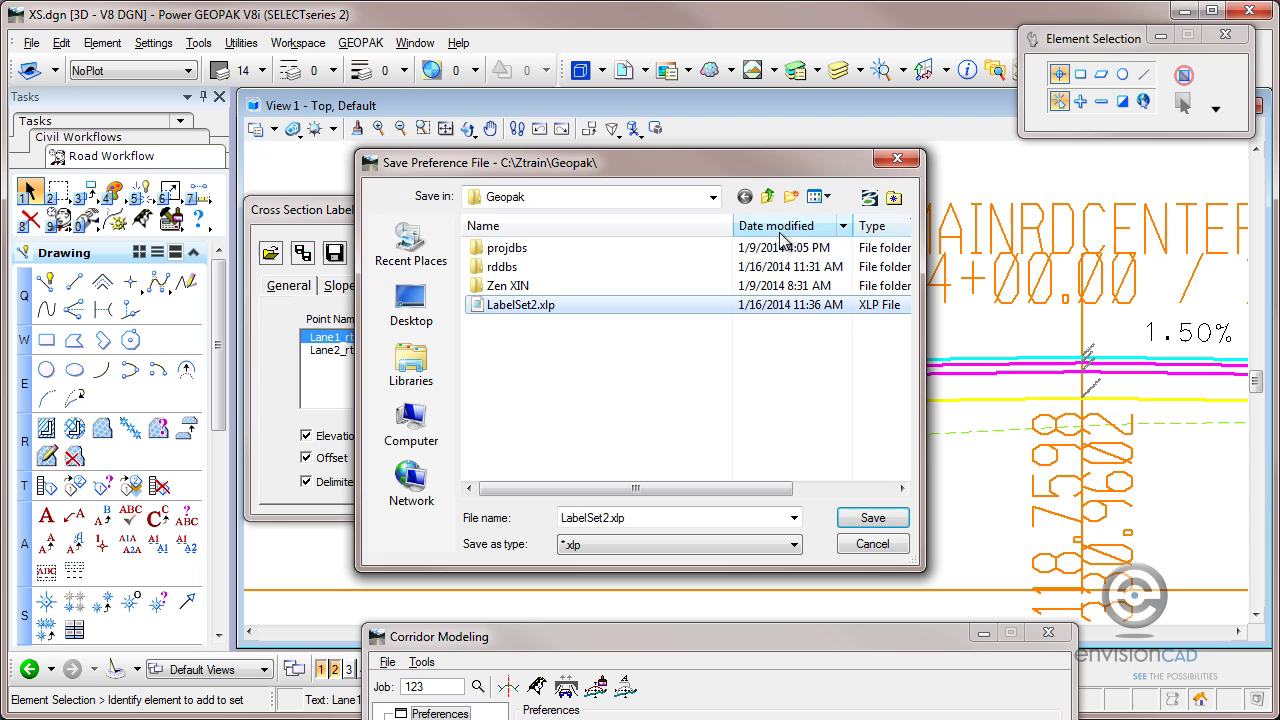
pyautogui.click(872, 544)
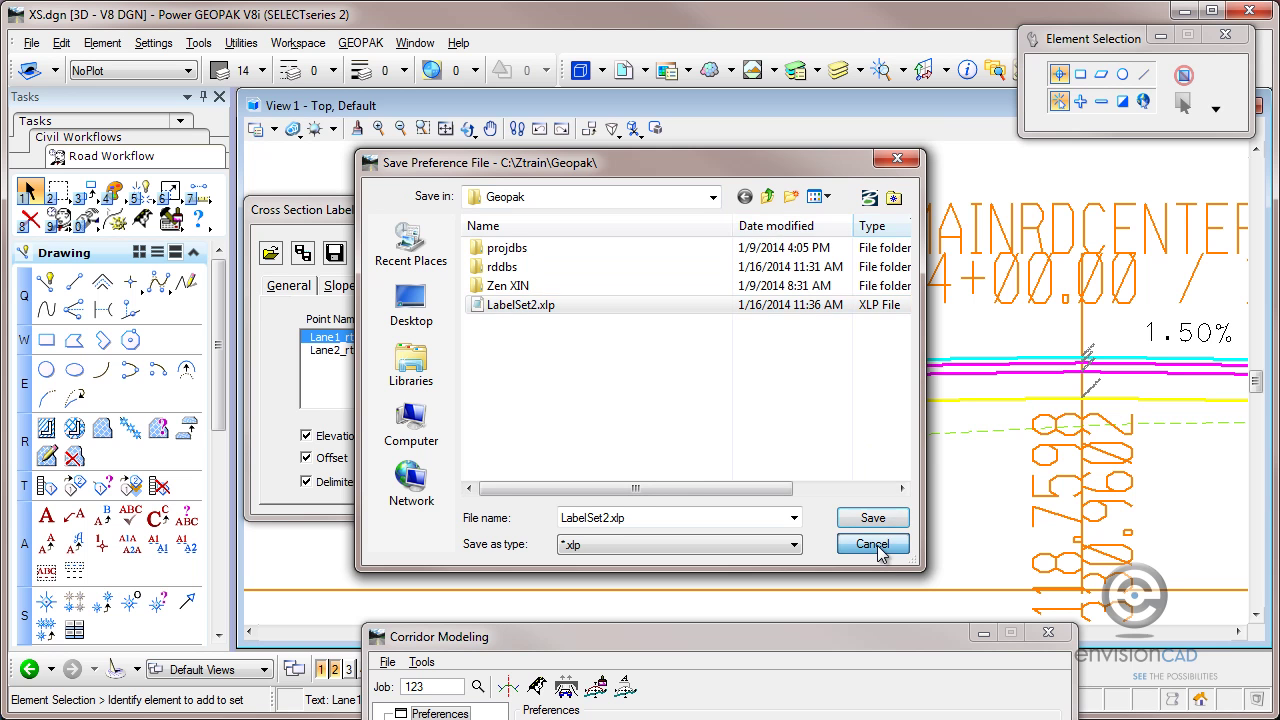
# - Reload LabelSet2.xlp into the Cross Section Labeler, listing Lane1_rt, Lane2_rt, Lane1_lt and Lane2_lt
pyautogui.click(272, 255)
pyautogui.click(519, 305)
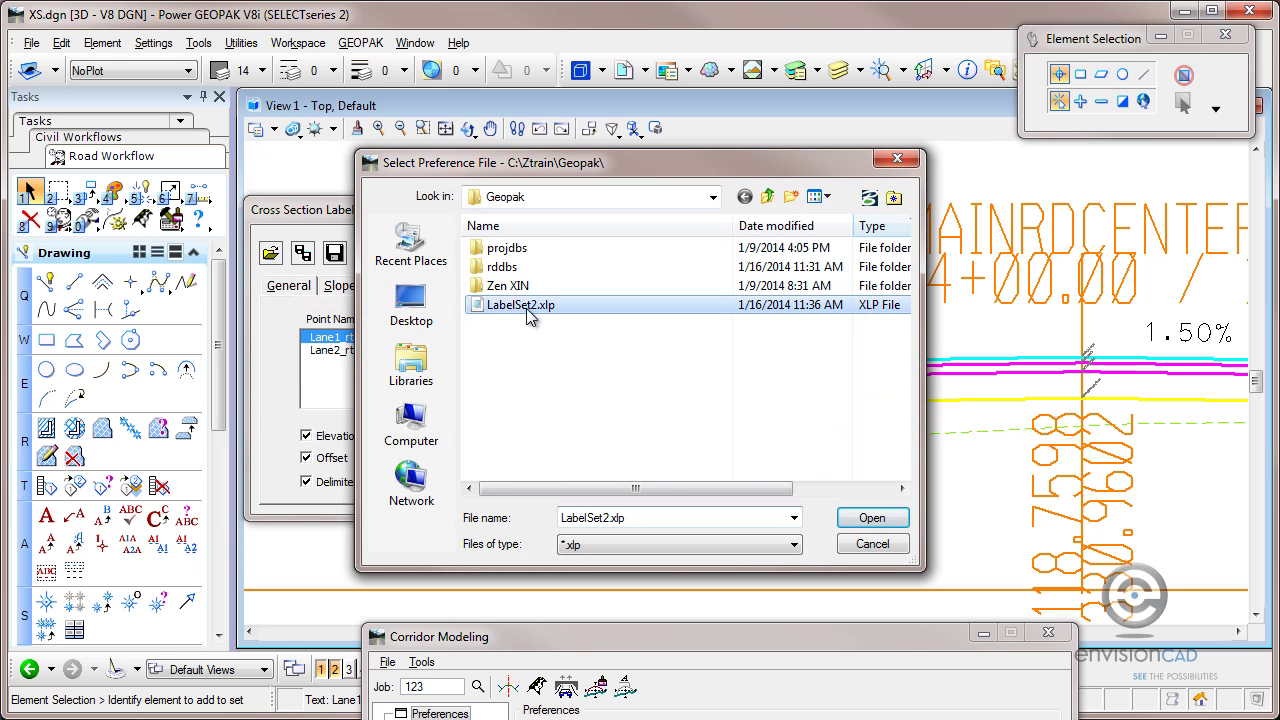
pyautogui.click(872, 518)
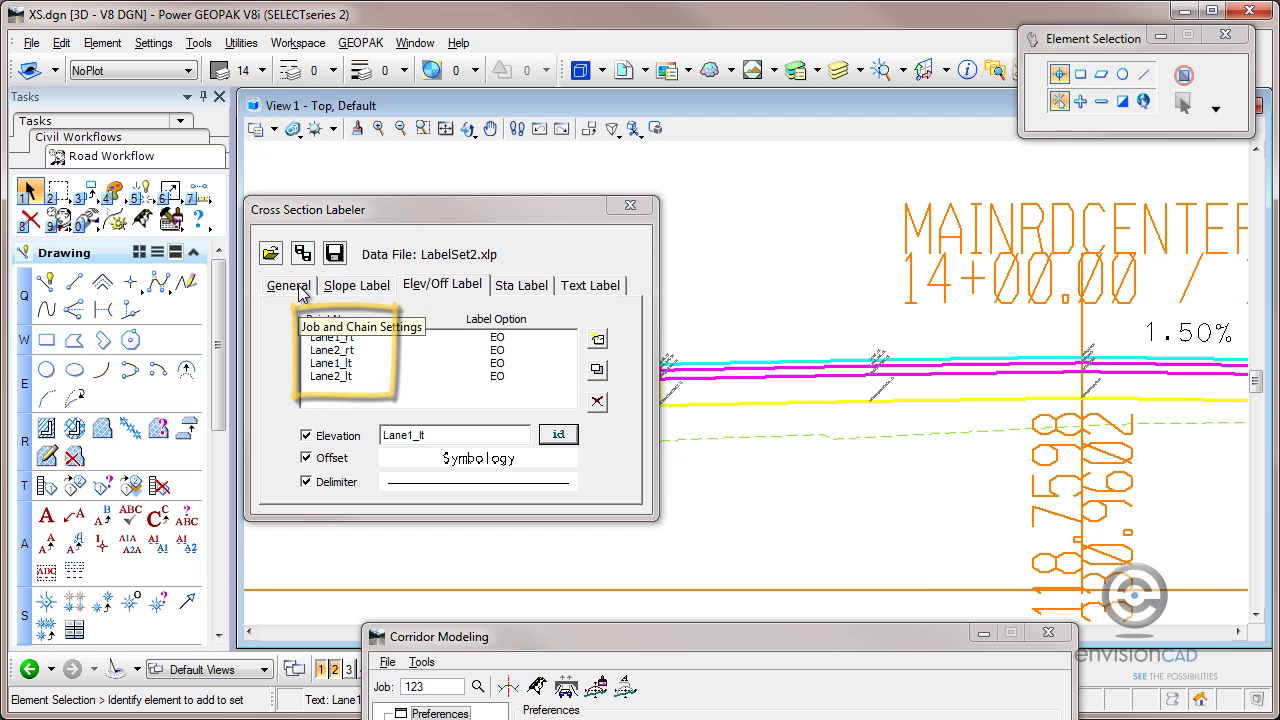
# - Delete the old labels and redraw 14+00.00 with EL/OFF labels at 12.00 and 24.00 on both lanes
pyautogui.scroll(-2, 849, 420)
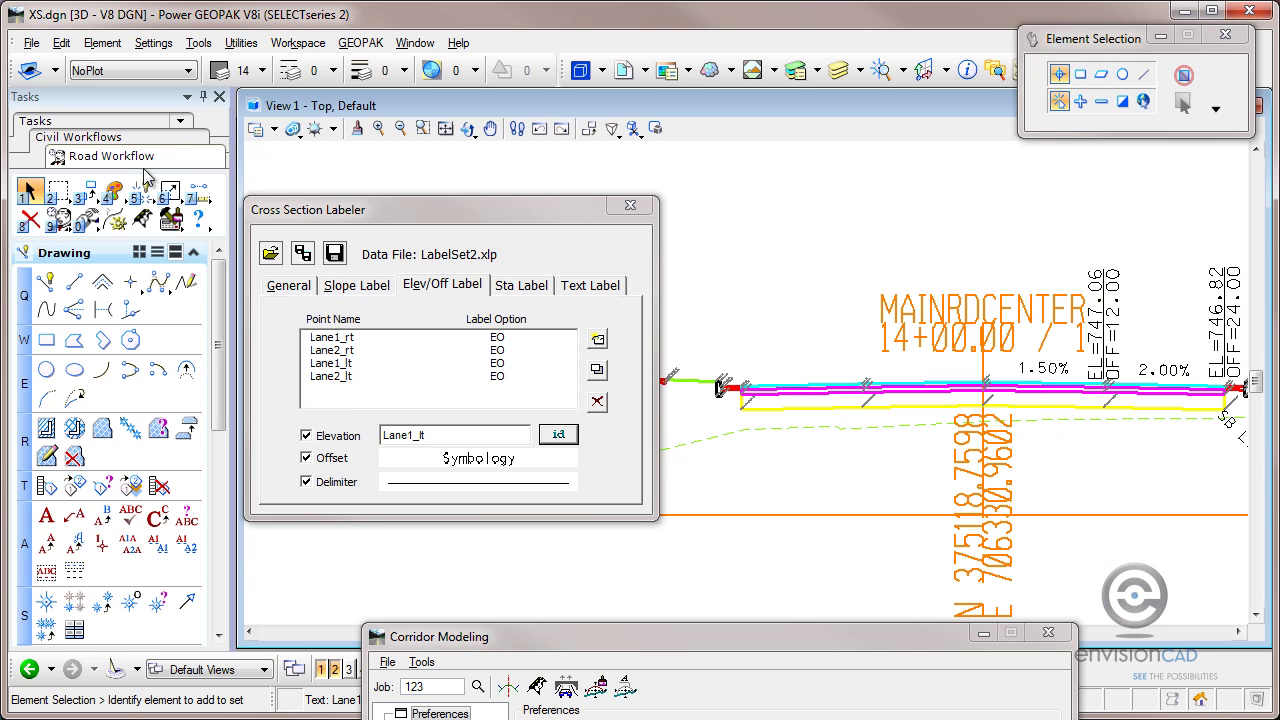
pyautogui.click(31, 222)
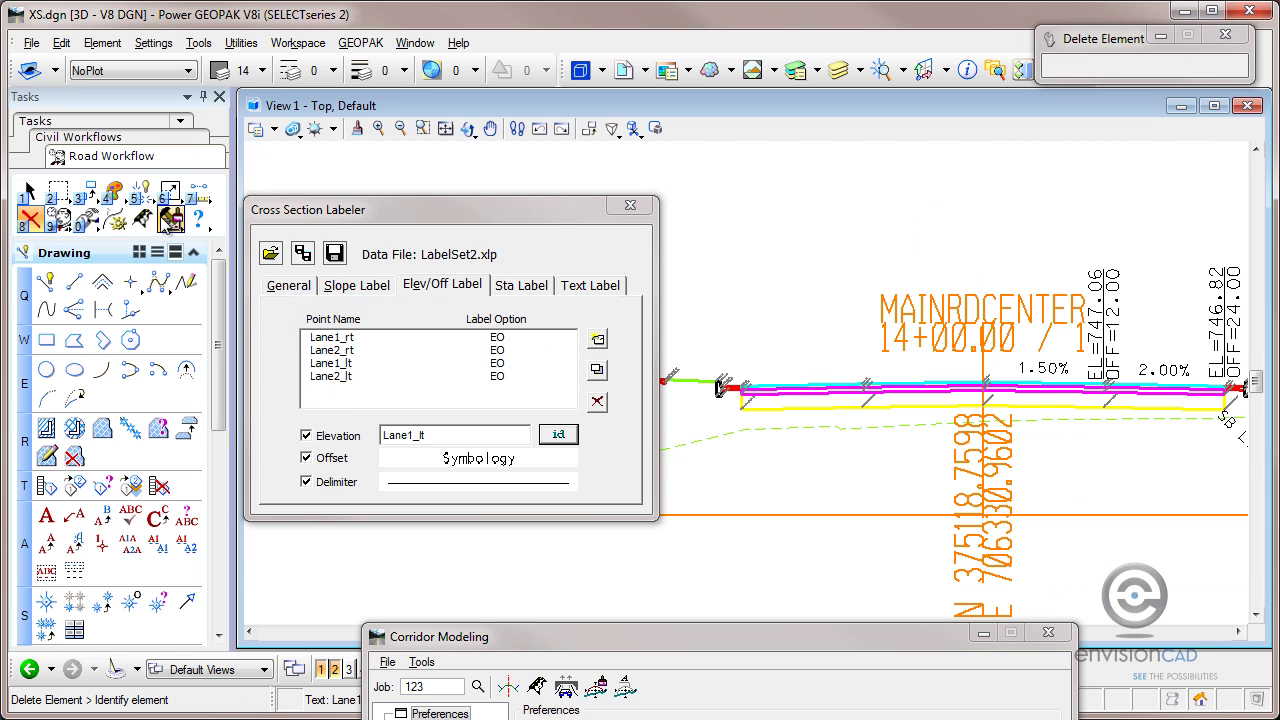
pyautogui.click(1117, 277)
pyautogui.click(292, 286)
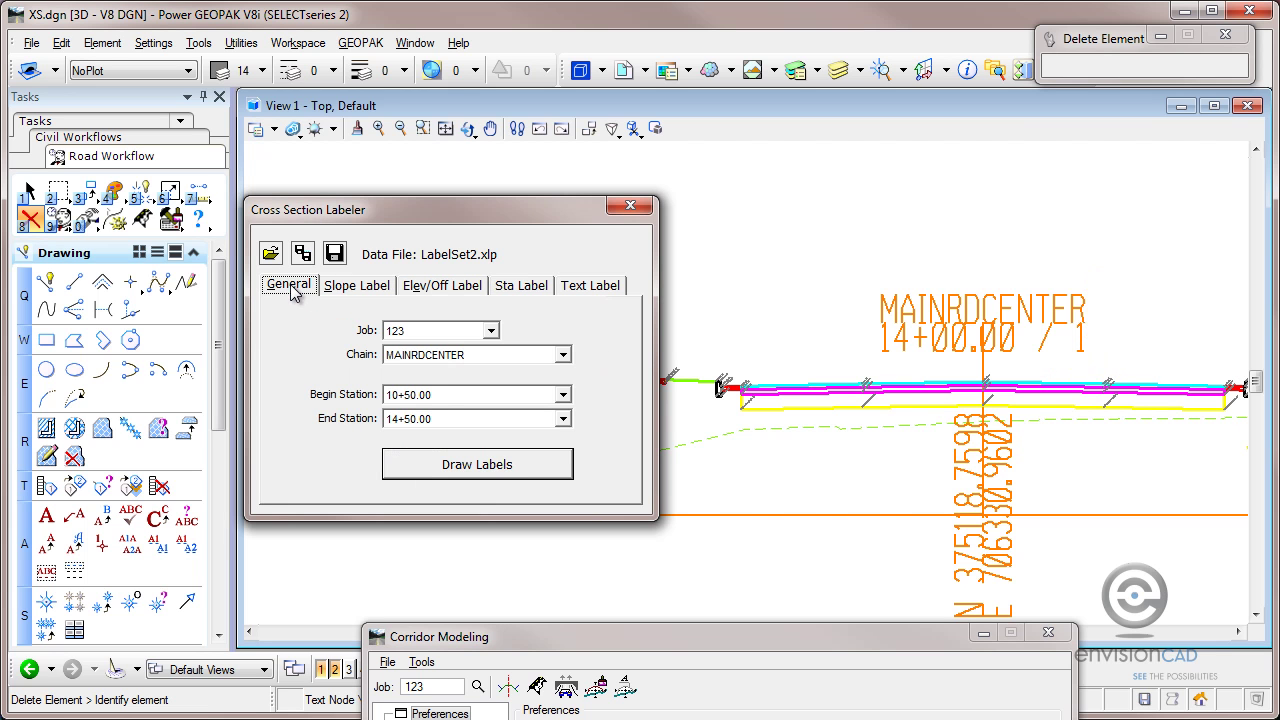
pyautogui.click(487, 468)
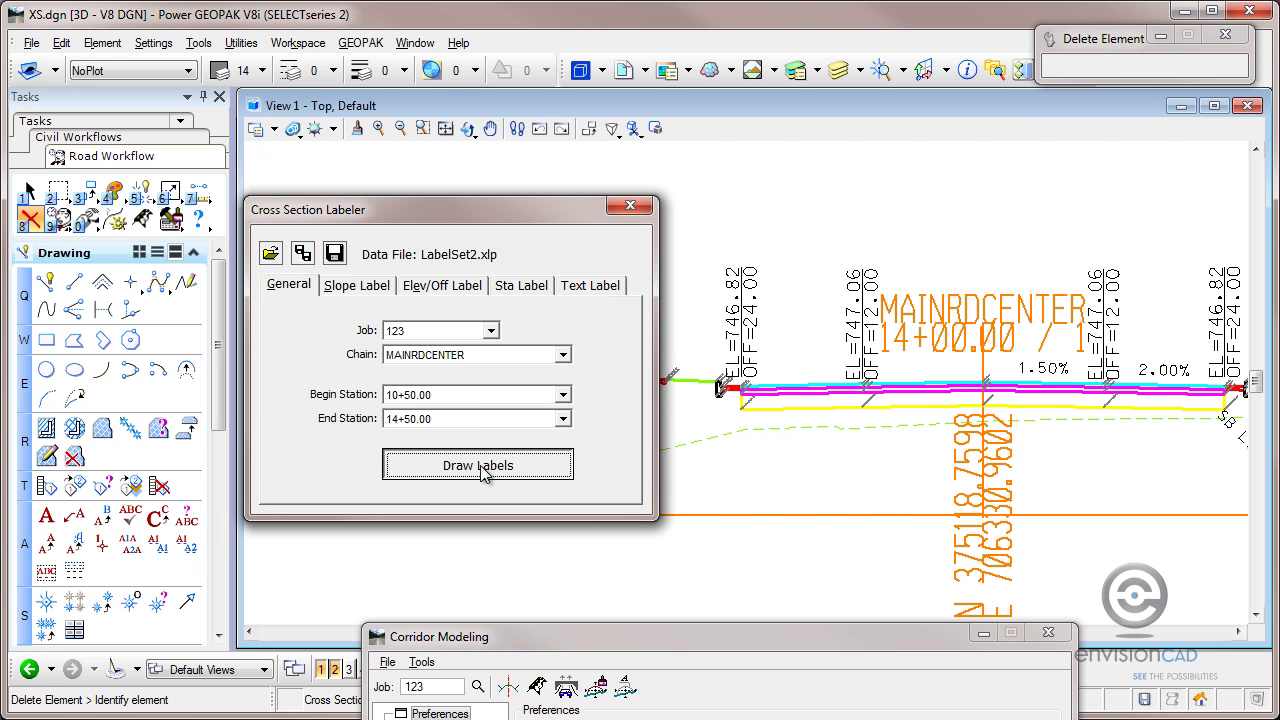